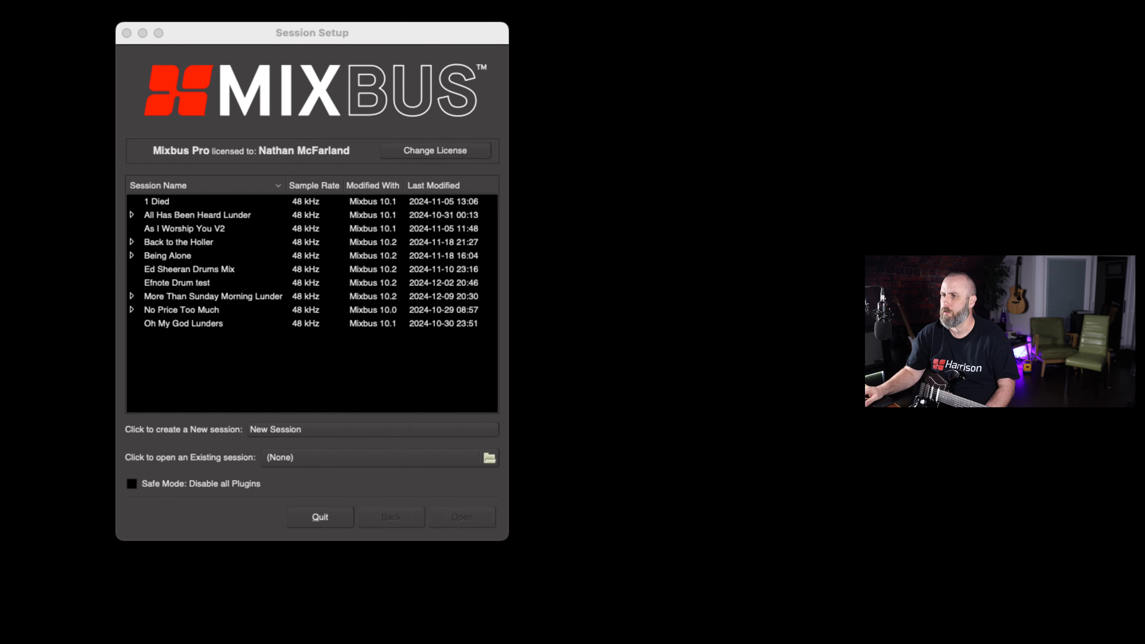
pyautogui.moveTo(256, 32); pyautogui.dragTo(292, 36)
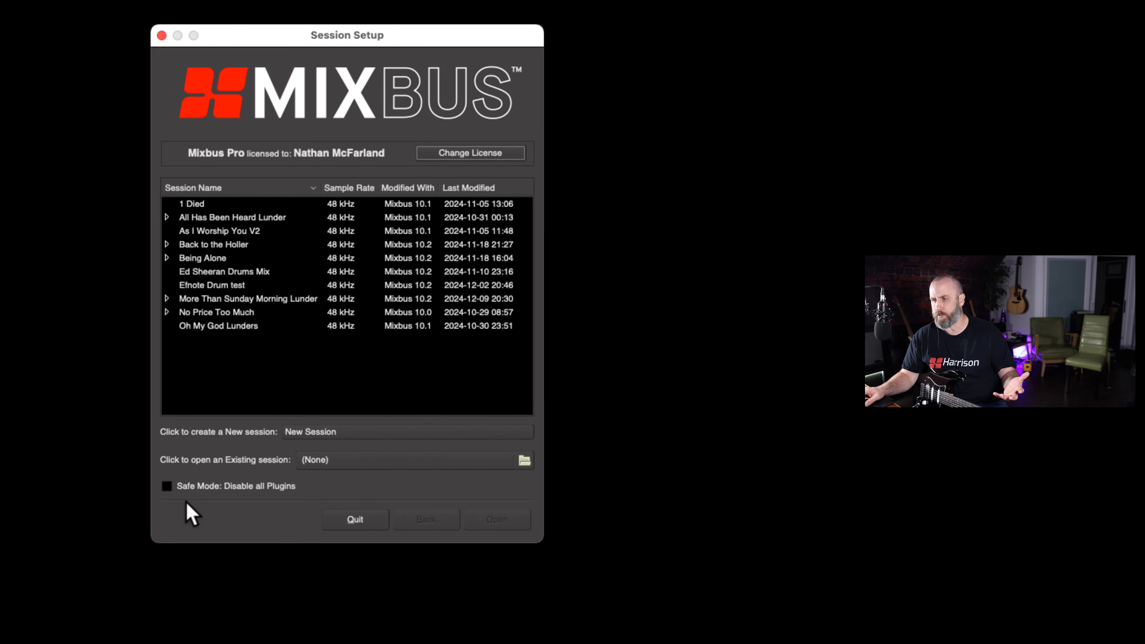
pyautogui.click(167, 490)
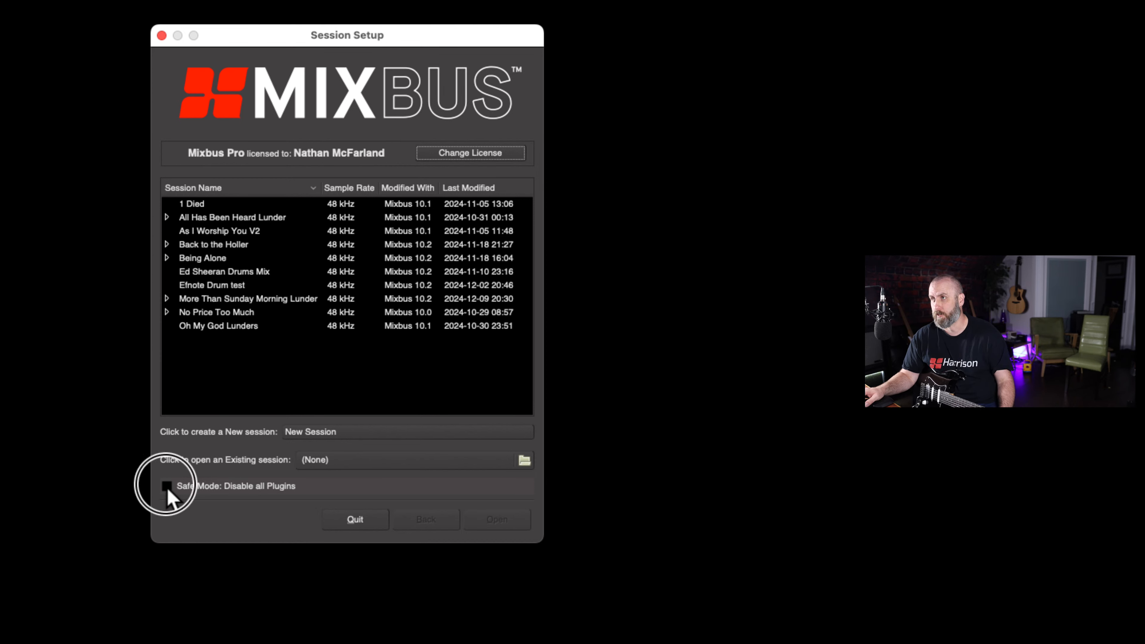
pyautogui.click(167, 491)
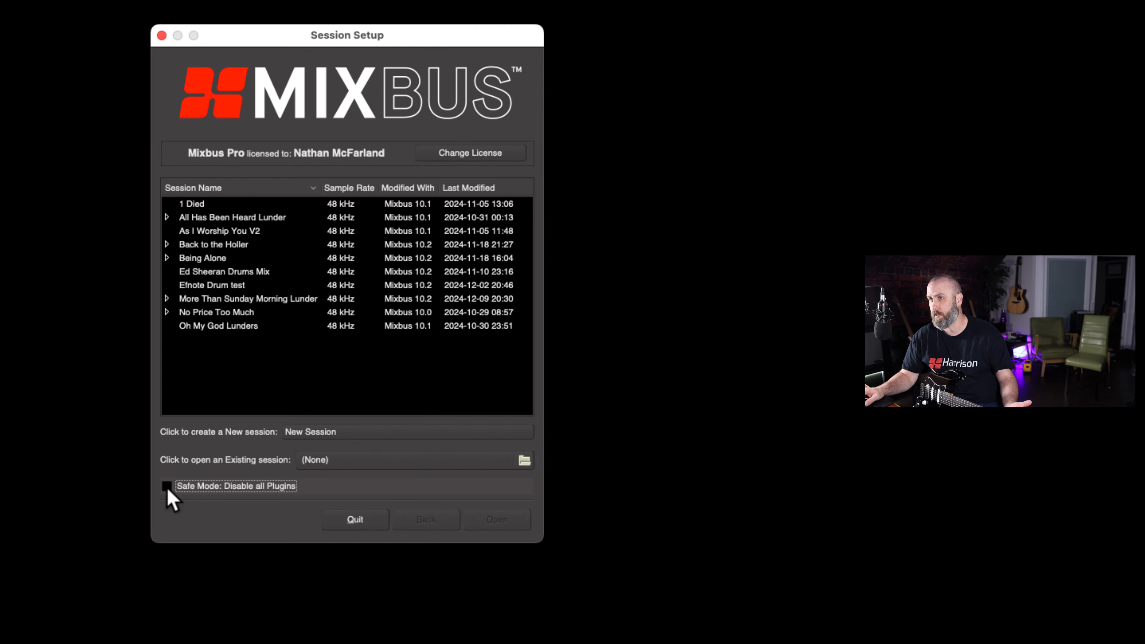
# Create a new session from the Empty Template with Beat Time as the default time domain, keeping the suggested name and folder
pyautogui.click(378, 435)
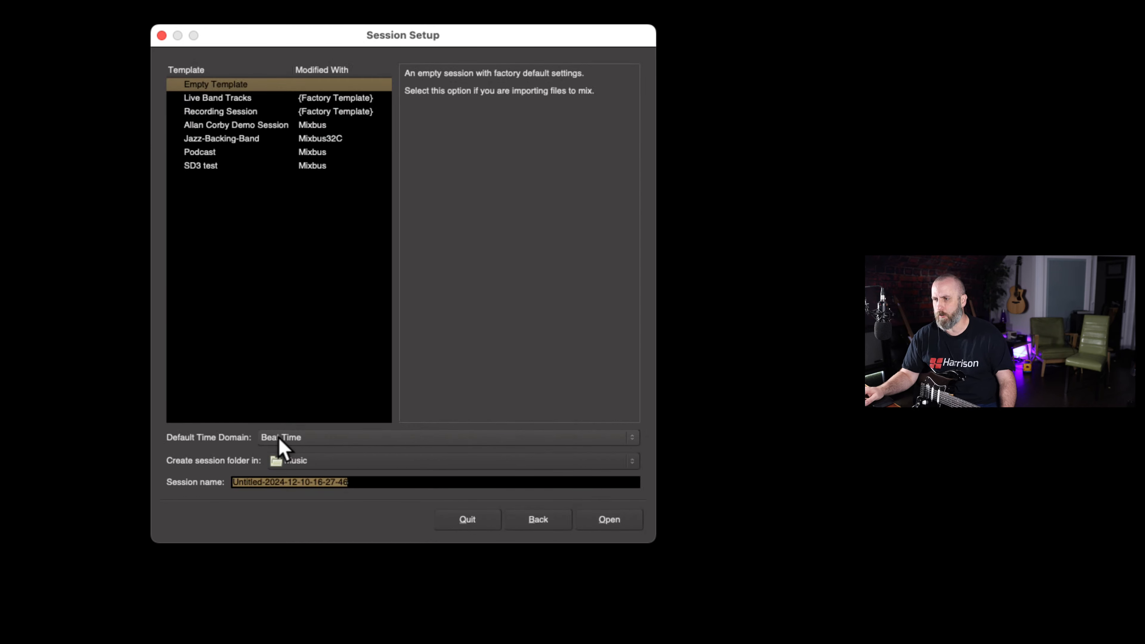
pyautogui.click(304, 441)
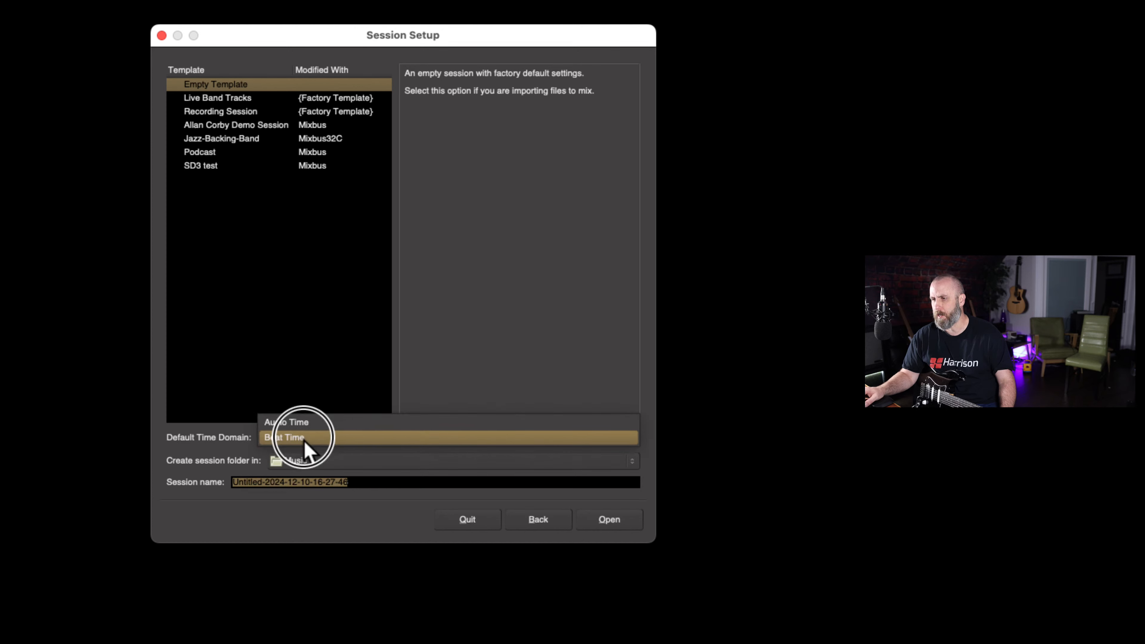
pyautogui.click(321, 438)
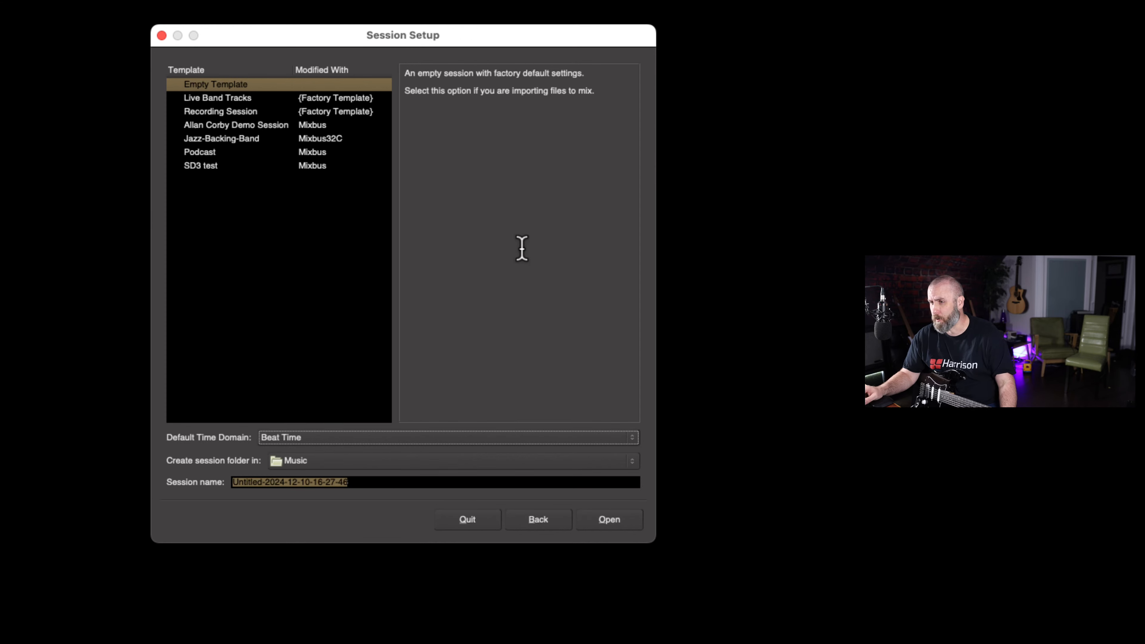
pyautogui.click(613, 523)
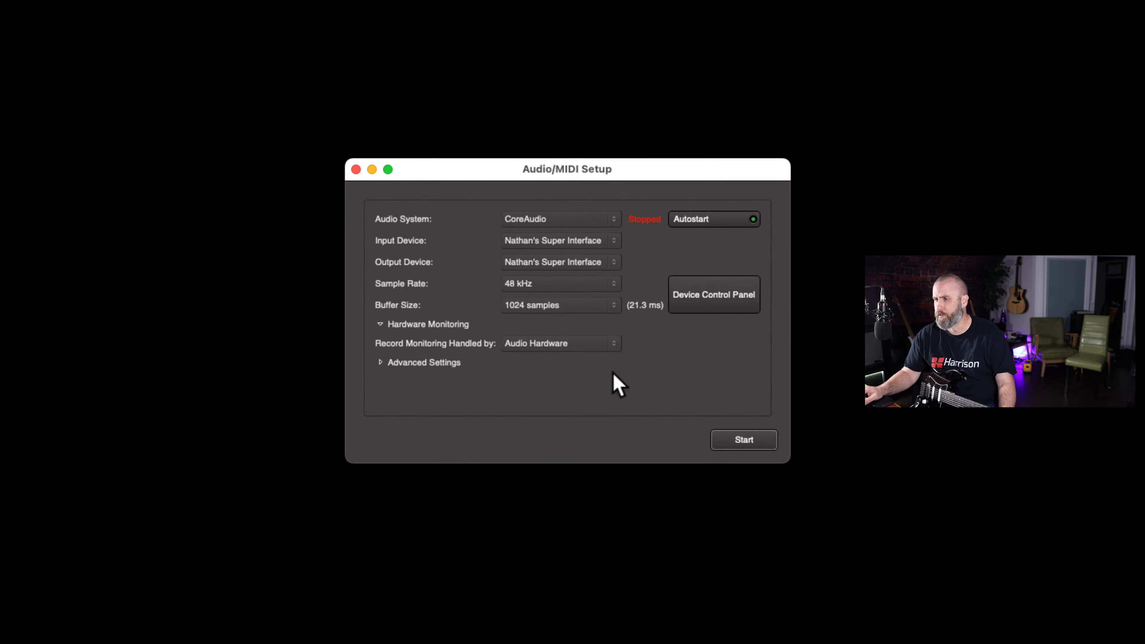
# Choose OrionStudio_III as both the input device and the output device in the Audio/MIDI setup
pyautogui.moveTo(603, 176); pyautogui.dragTo(521, 241)
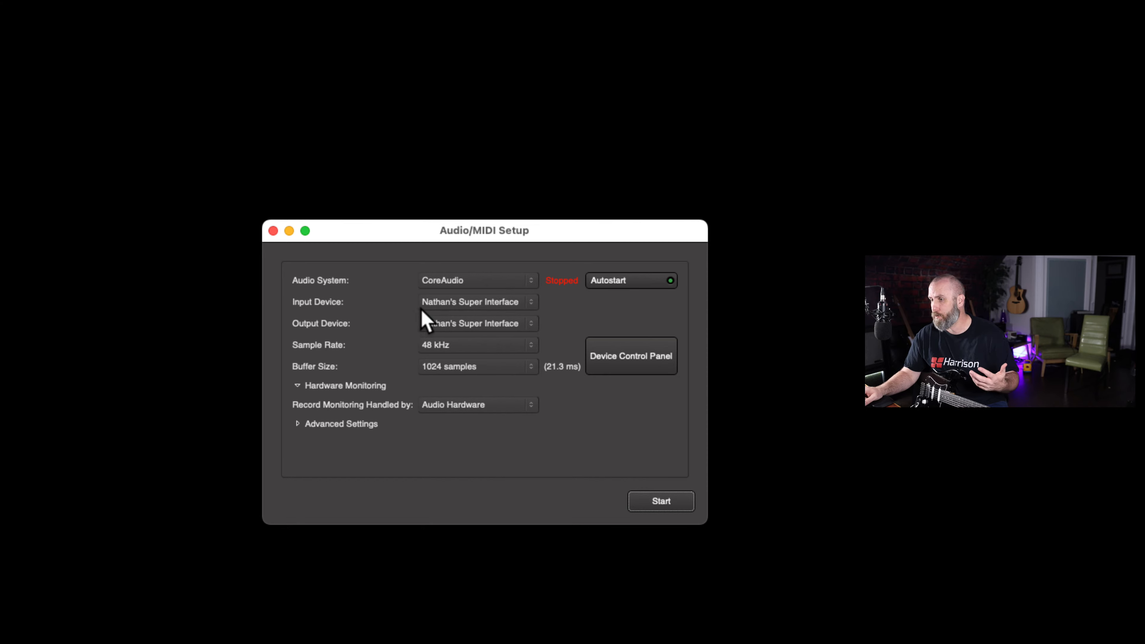
pyautogui.click(436, 305)
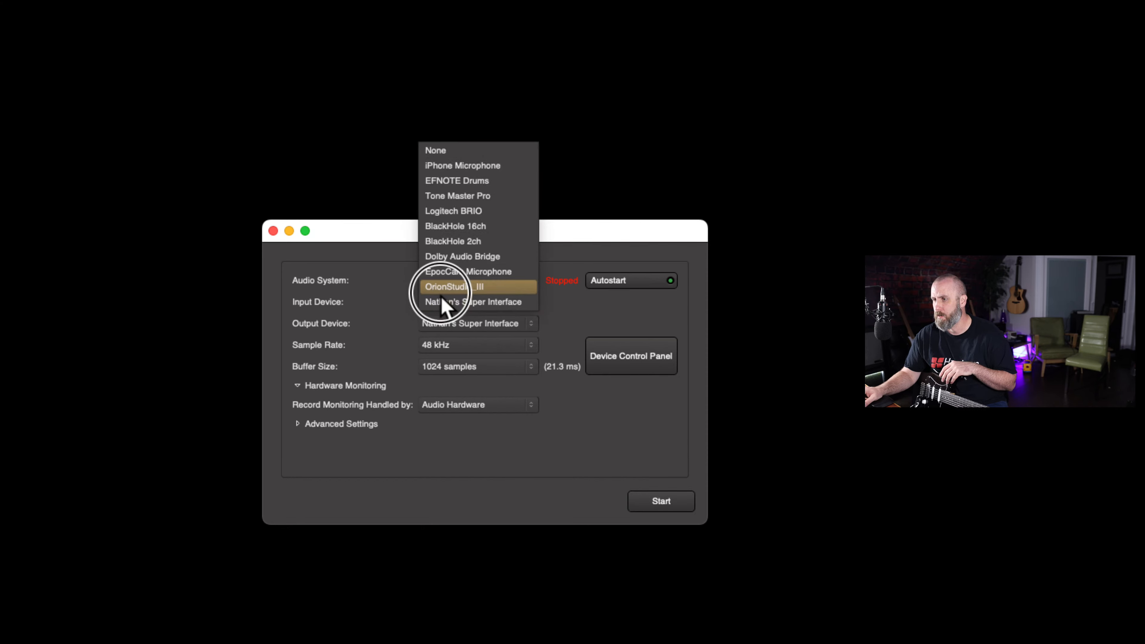
pyautogui.click(442, 291)
pyautogui.click(473, 327)
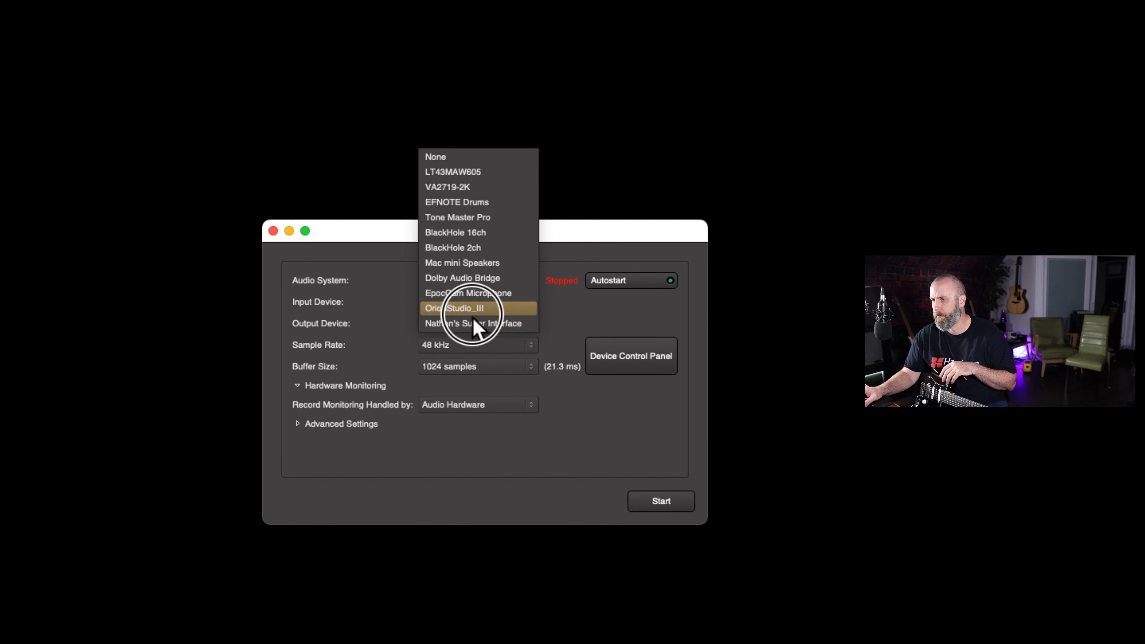
pyautogui.click(473, 312)
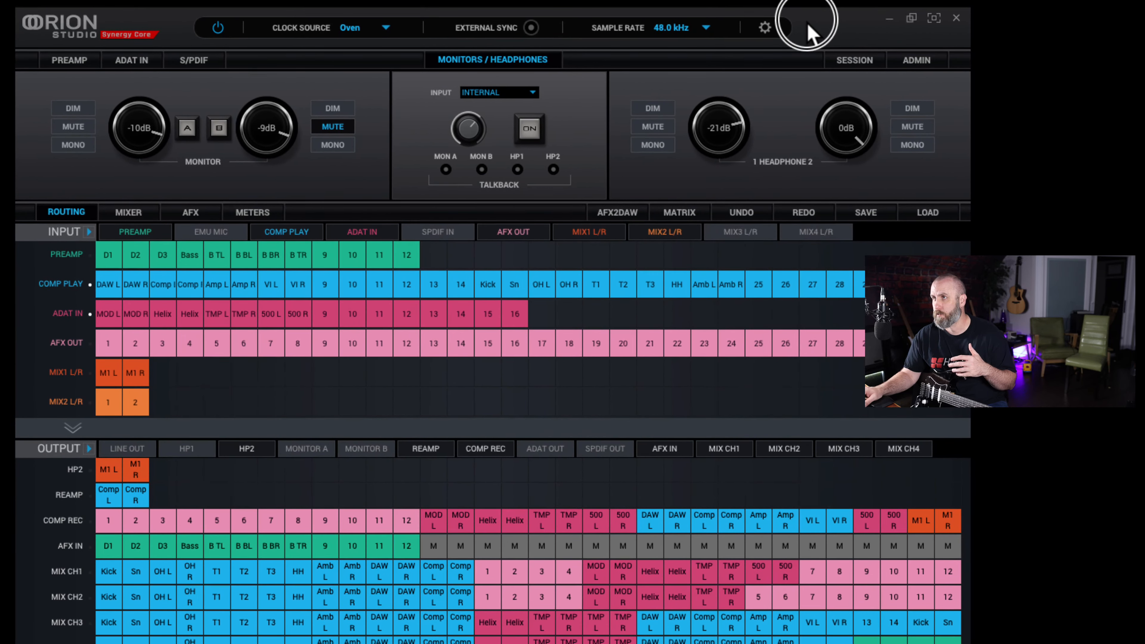
# View the mixer in the Orion Studio control software, then return to the Mixbus Audio/MIDI setup
pyautogui.click(125, 214)
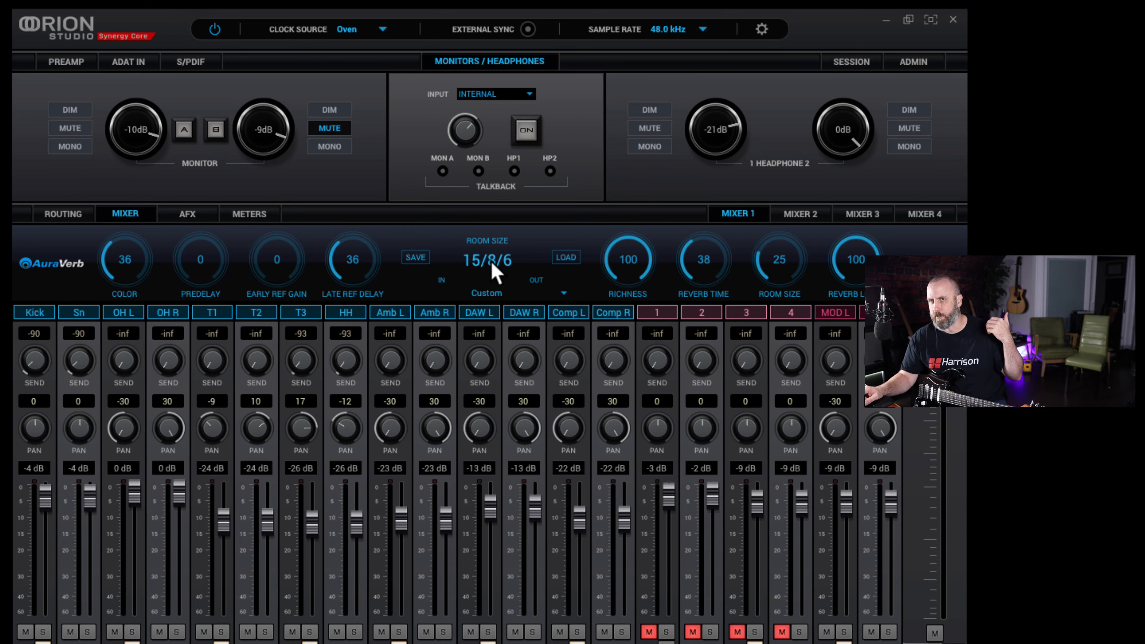
pyautogui.click(886, 23)
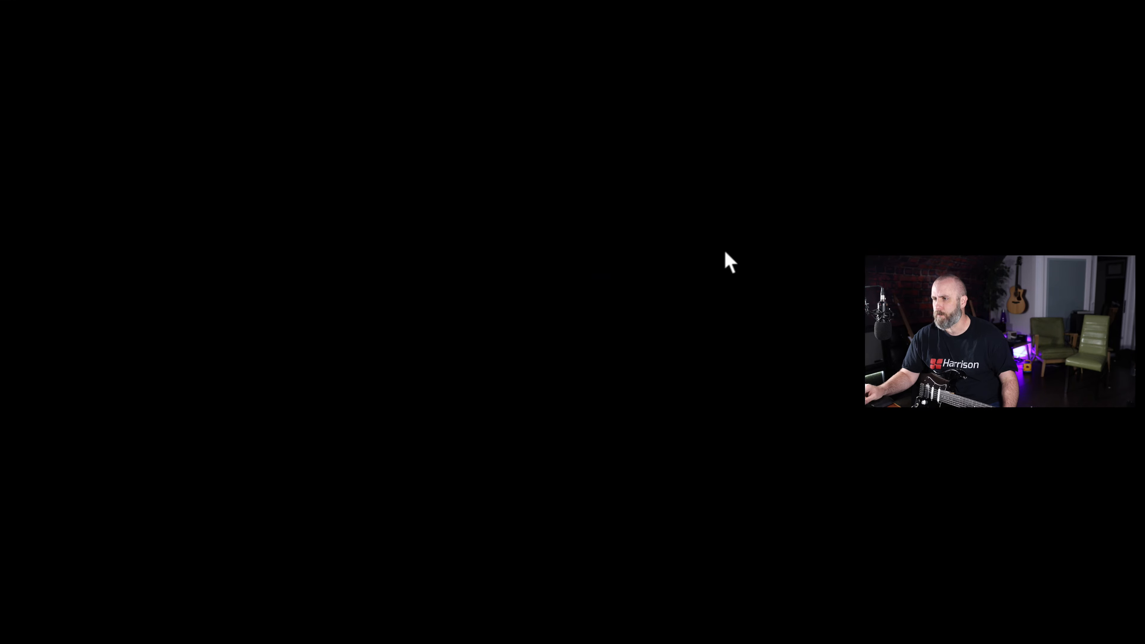
pyautogui.click(597, 247)
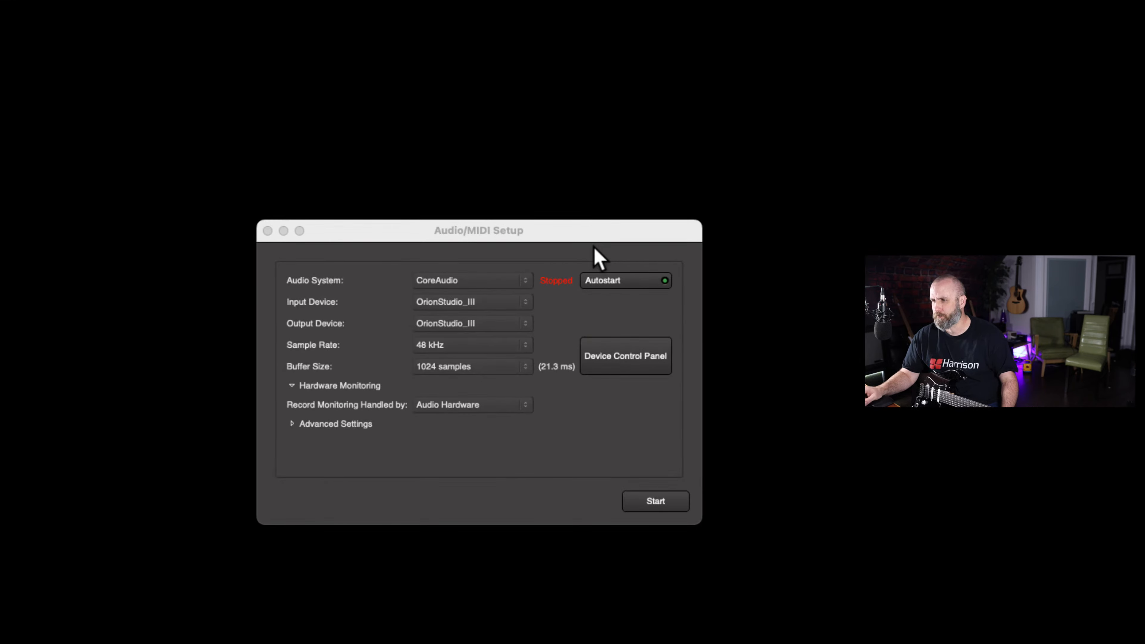
# Start the audio engine and show the session's recorder page with its audio input meters
pyautogui.click(663, 509)
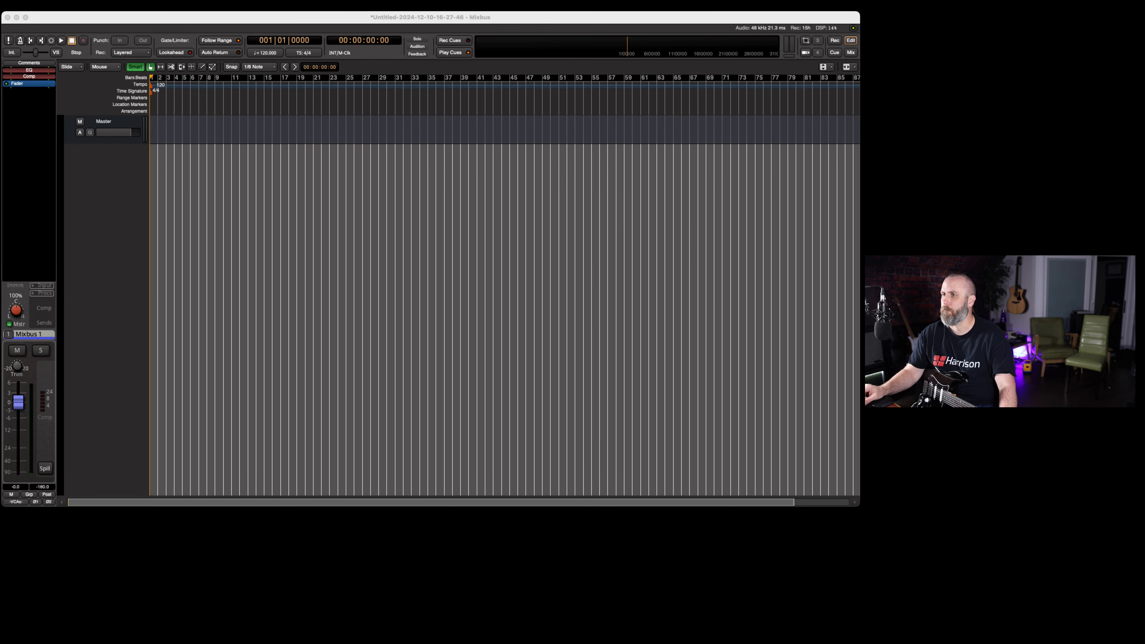
pyautogui.moveTo(309, 22); pyautogui.dragTo(319, 56)
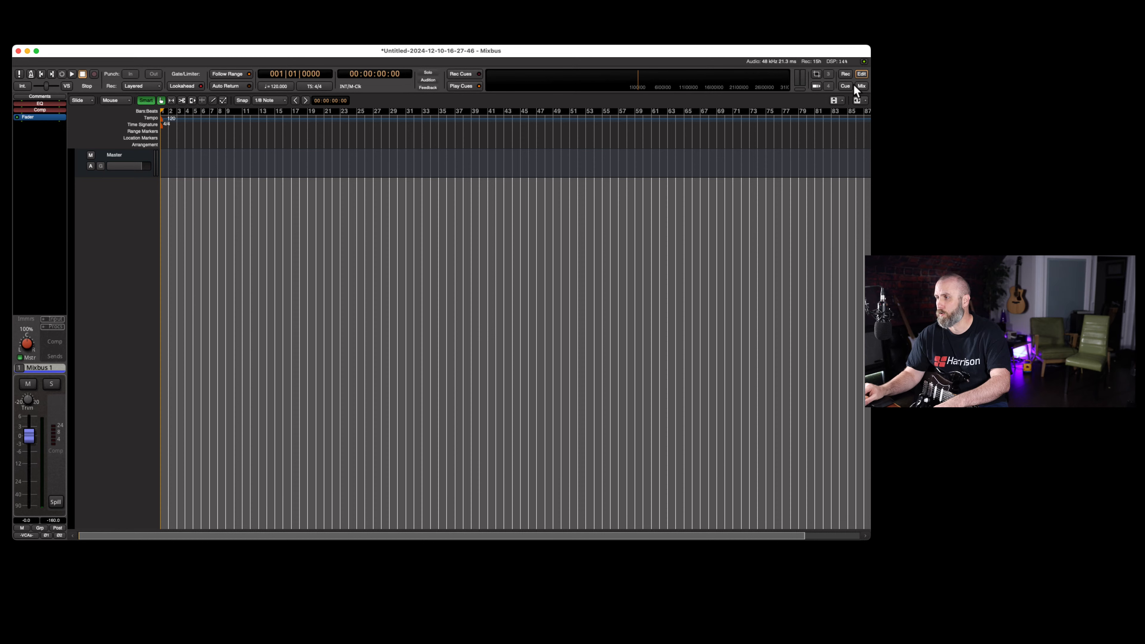
pyautogui.click(846, 75)
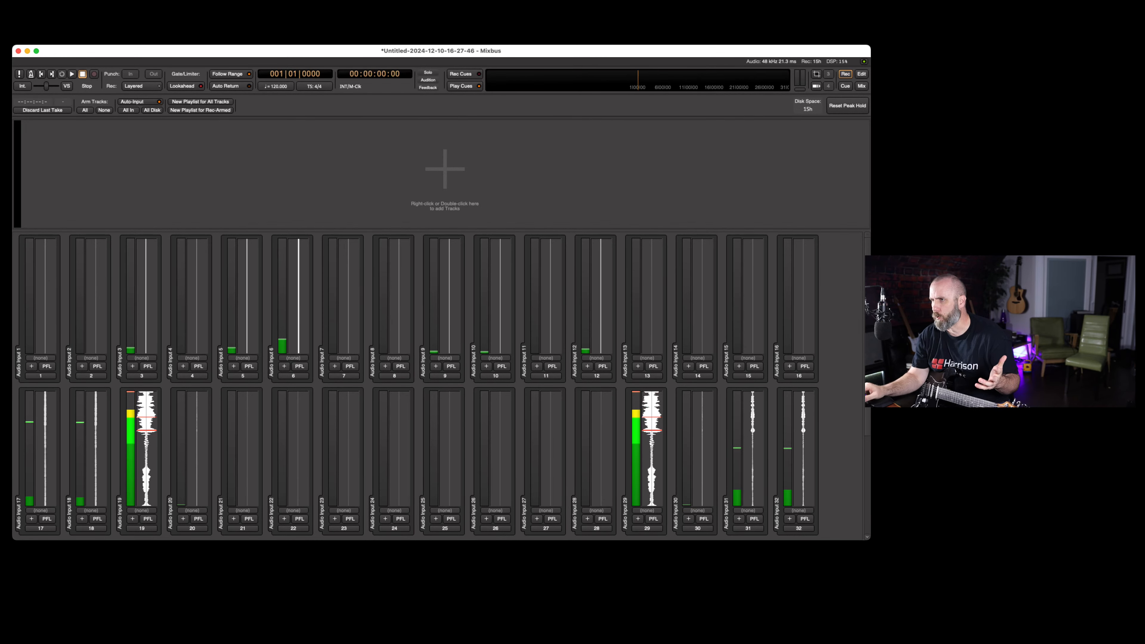
pyautogui.moveTo(524, 54); pyautogui.dragTo(537, 44)
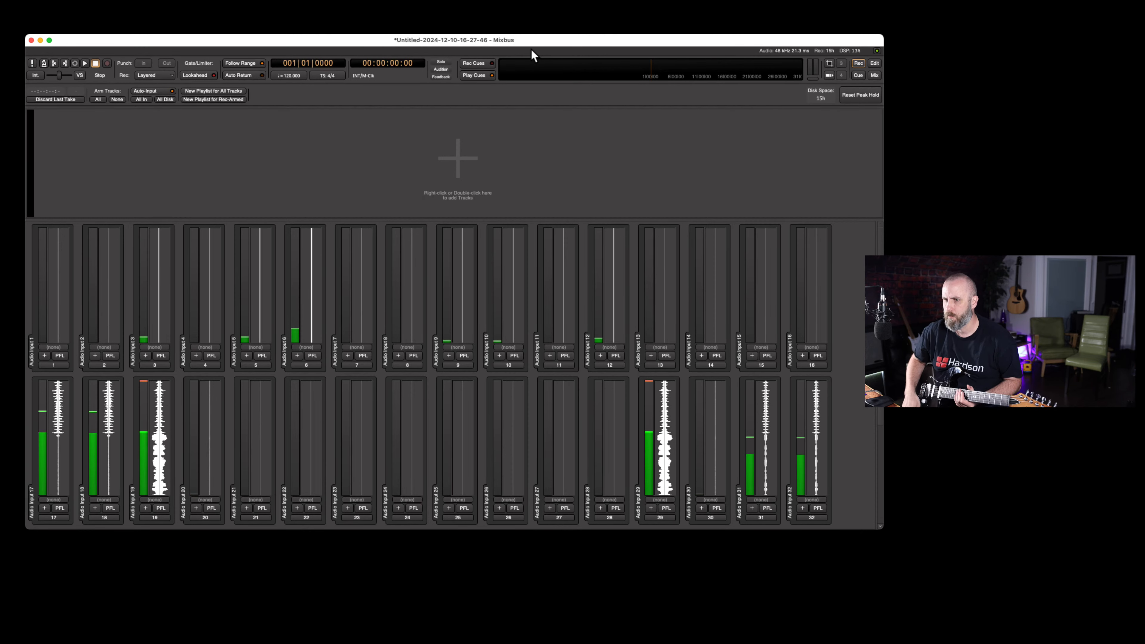
# Switch to the Orion Studio control software, examine its routing matrix, and return to Mixbus
pyautogui.click(641, 43)
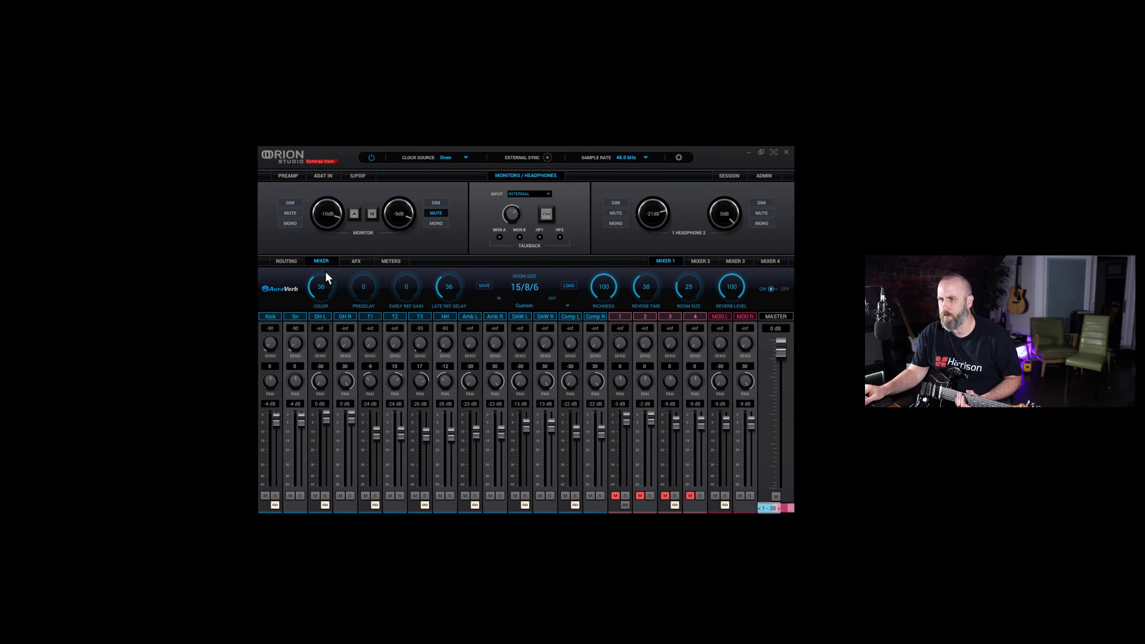
pyautogui.click(287, 261)
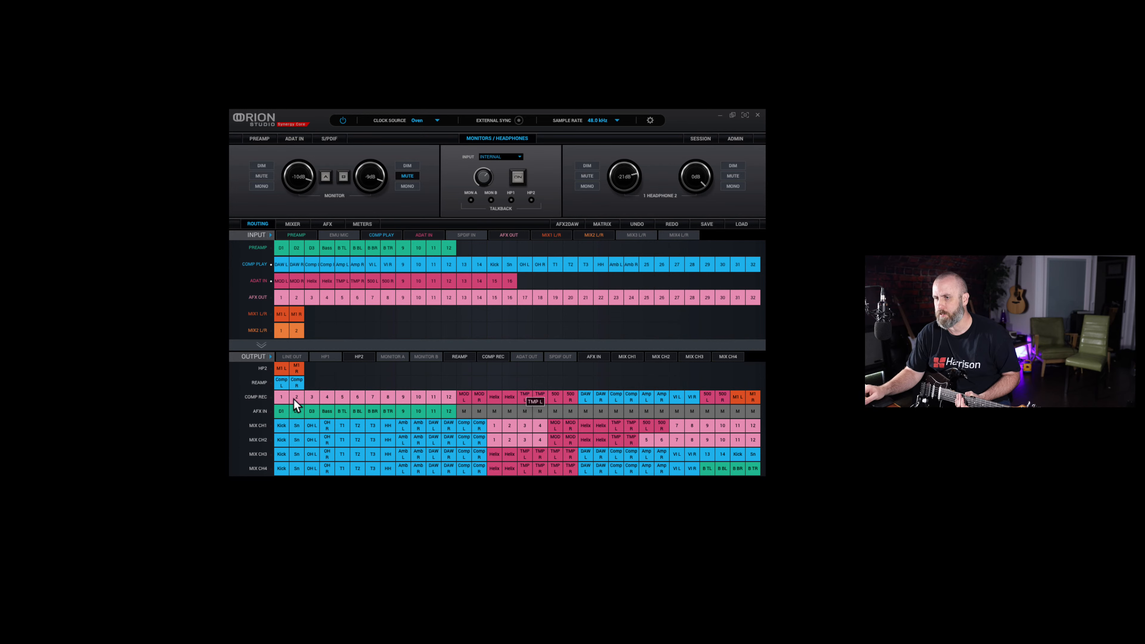
pyautogui.click(112, 189)
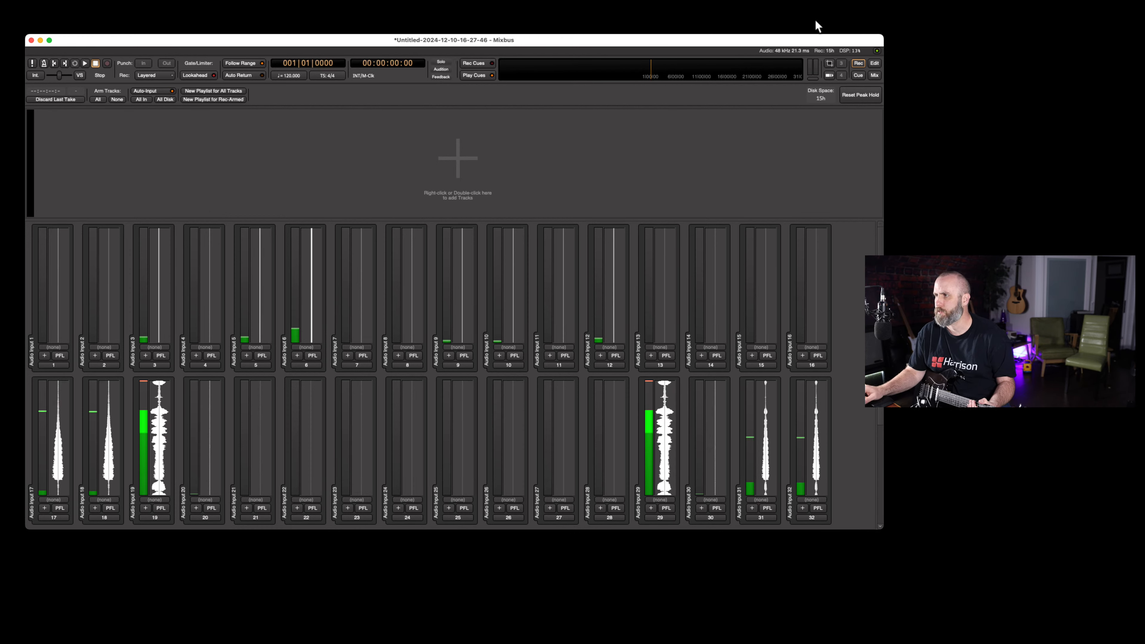
# On the Cue page, load 110 Verse 8ths Stick.mid from Groove Monkee MIDI Drums > Rock 2 > Song 11 grooves into a new track and audition it
pyautogui.click(859, 77)
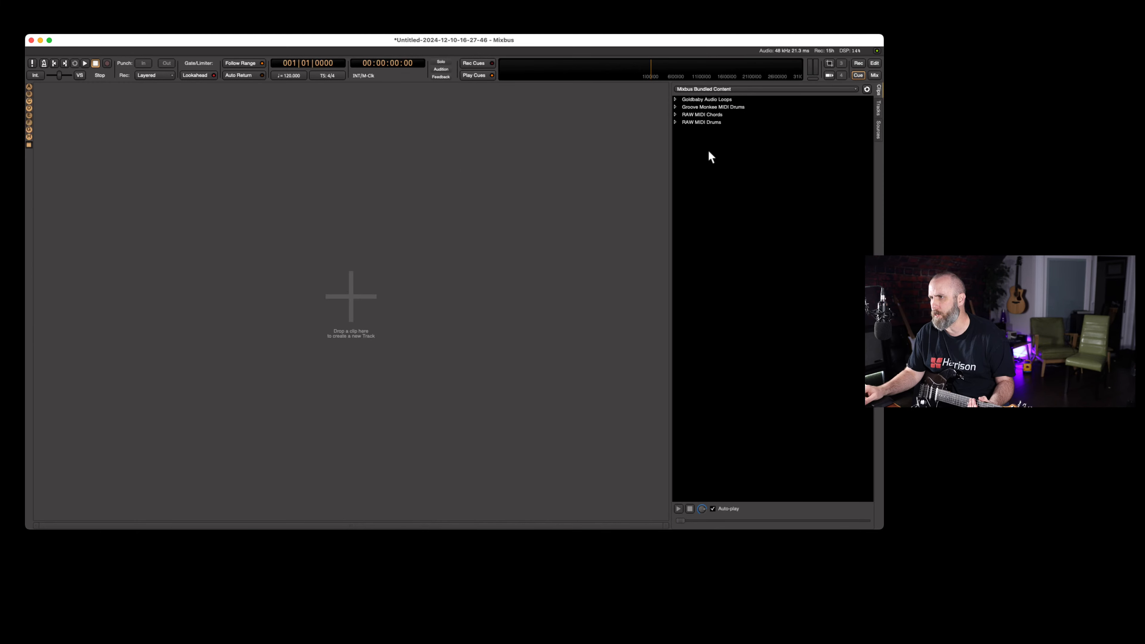
pyautogui.click(675, 106)
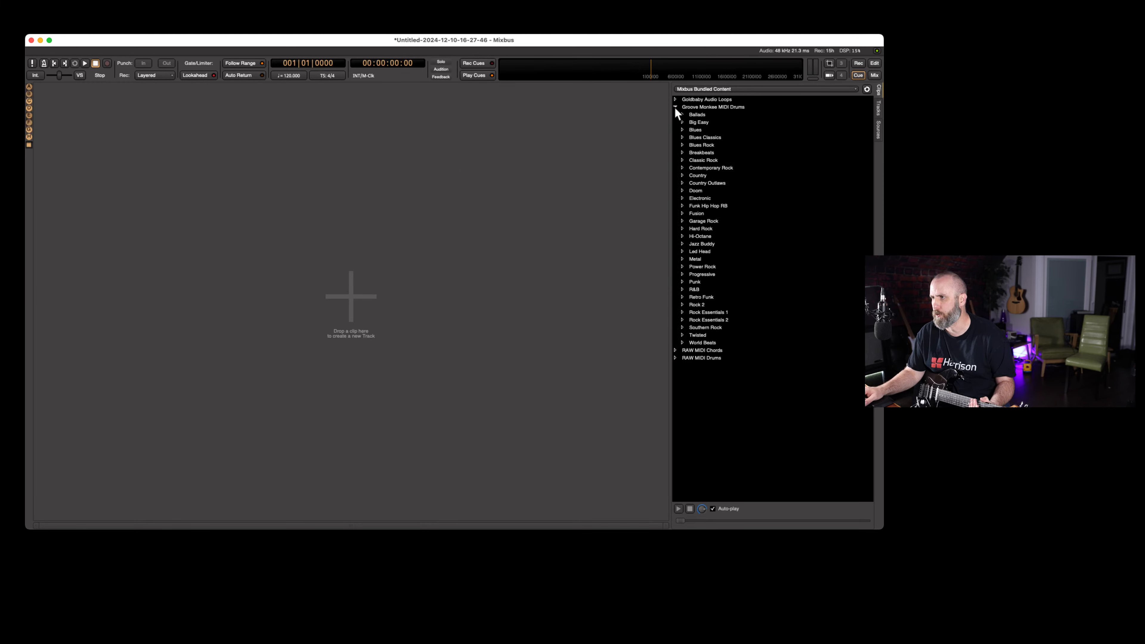
pyautogui.click(681, 305)
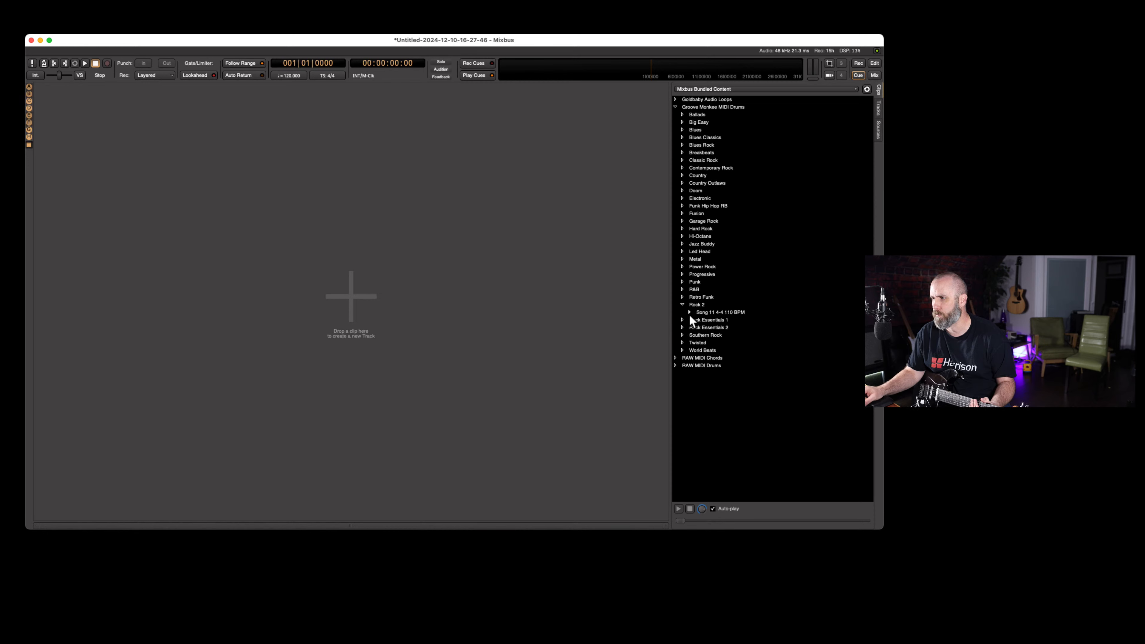
pyautogui.click(688, 313)
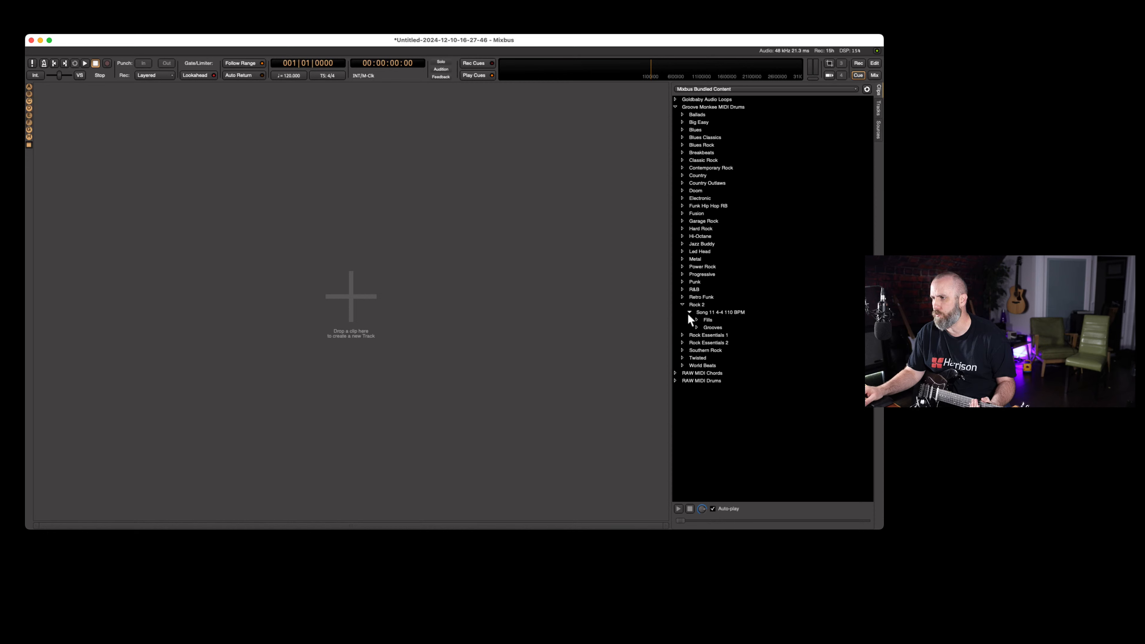
pyautogui.click(696, 327)
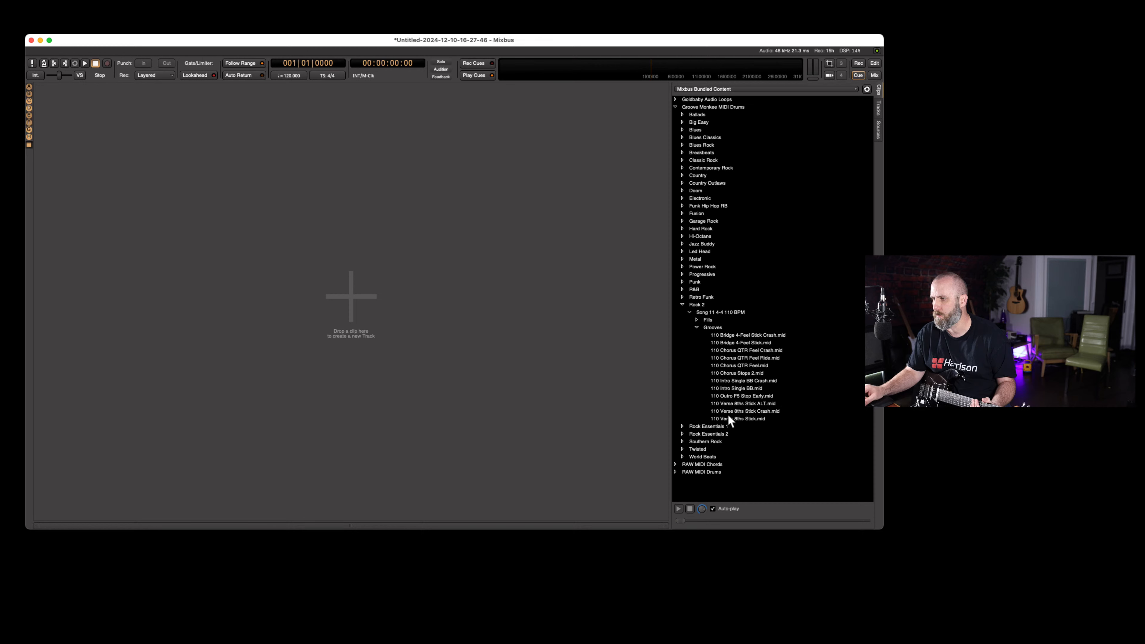
pyautogui.moveTo(733, 419); pyautogui.dragTo(137, 143)
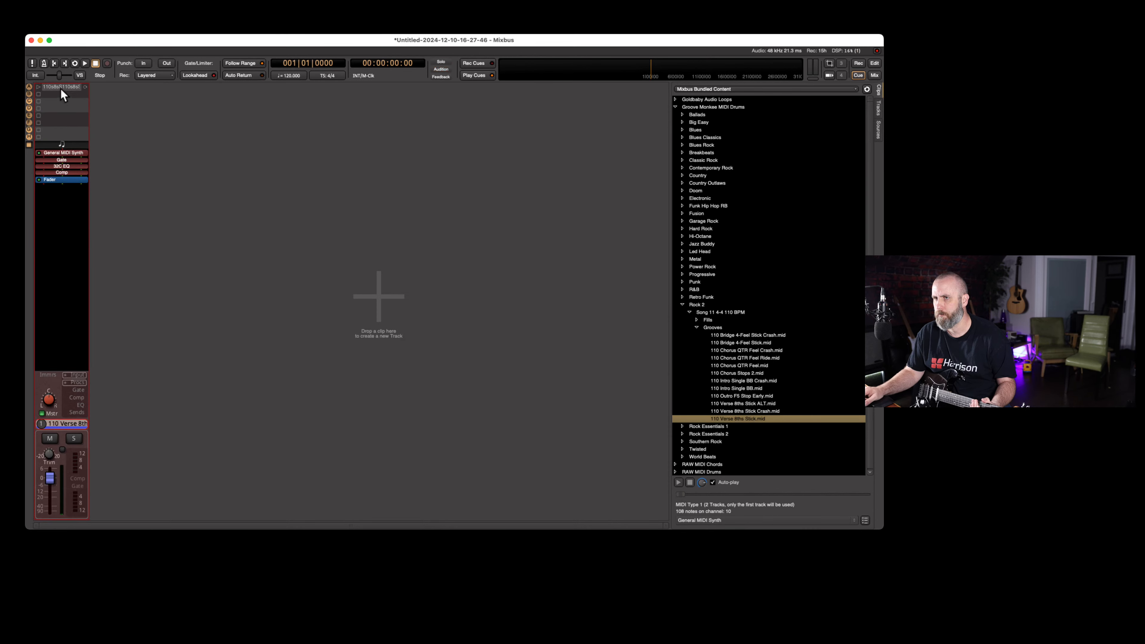
pyautogui.click(39, 89)
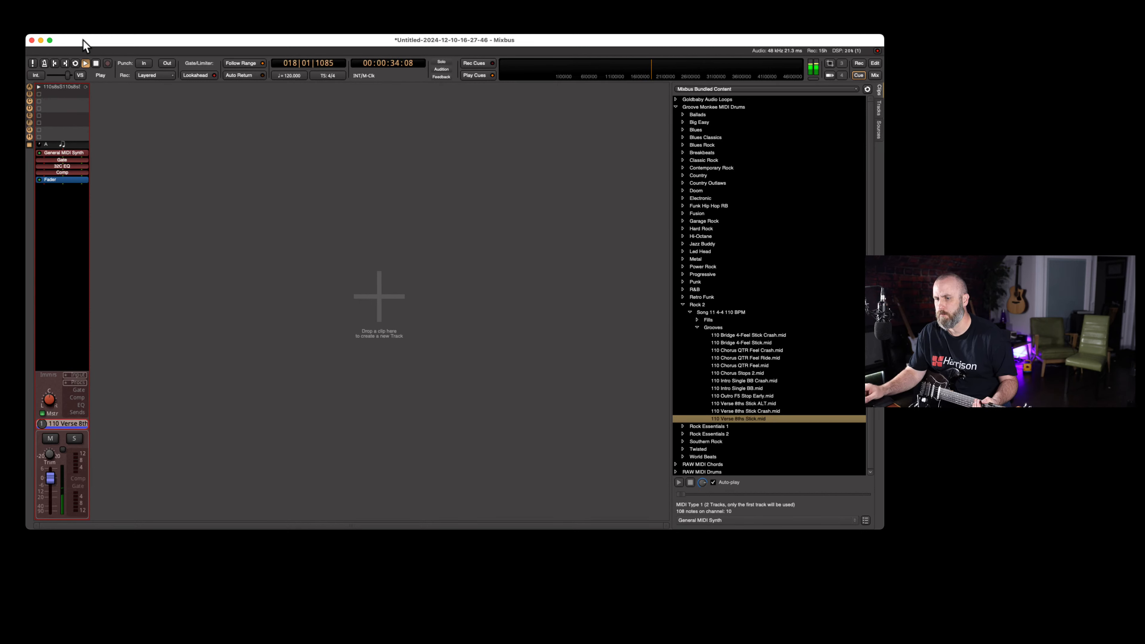
pyautogui.press('space')
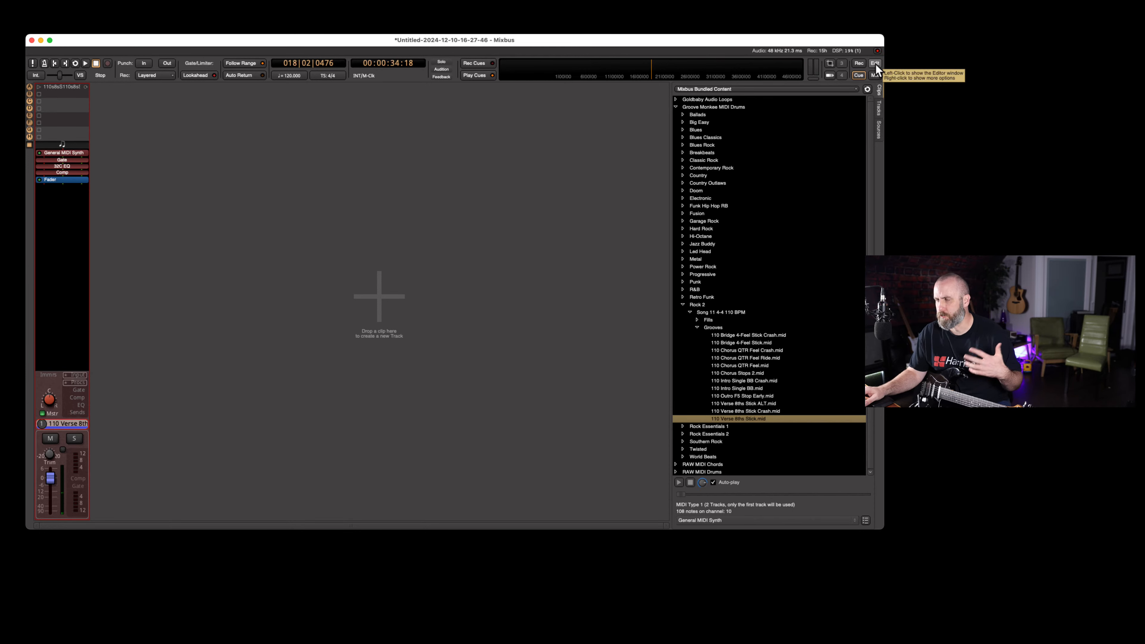
# In the editor, increase the height of the drum MIDI track and view its available input sources
pyautogui.click(874, 63)
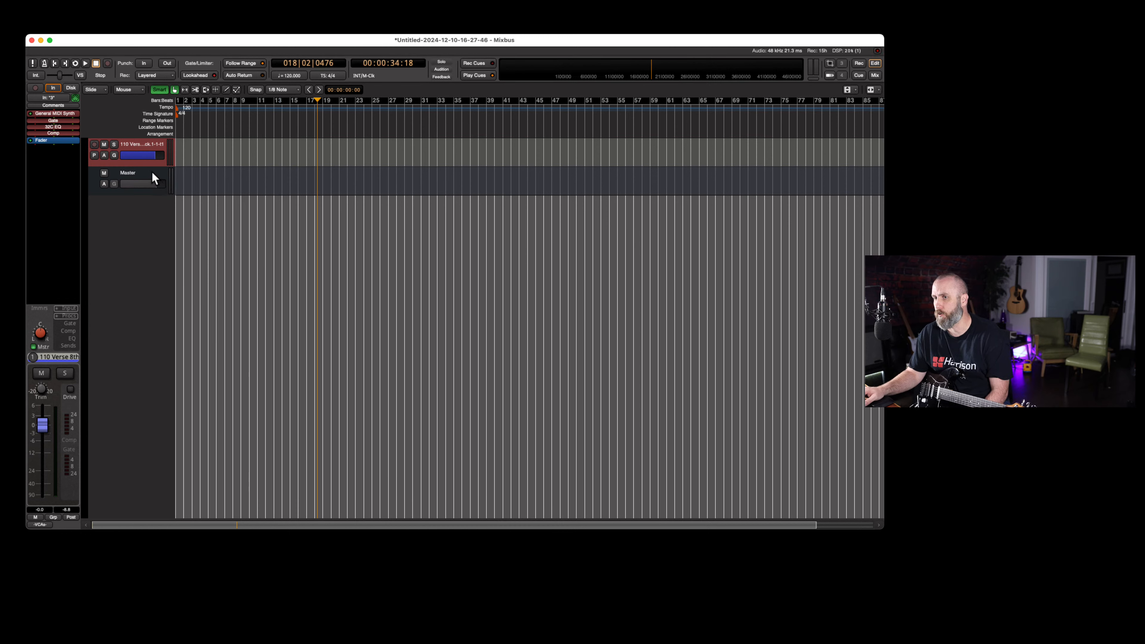
pyautogui.moveTo(150, 162); pyautogui.dragTo(153, 235)
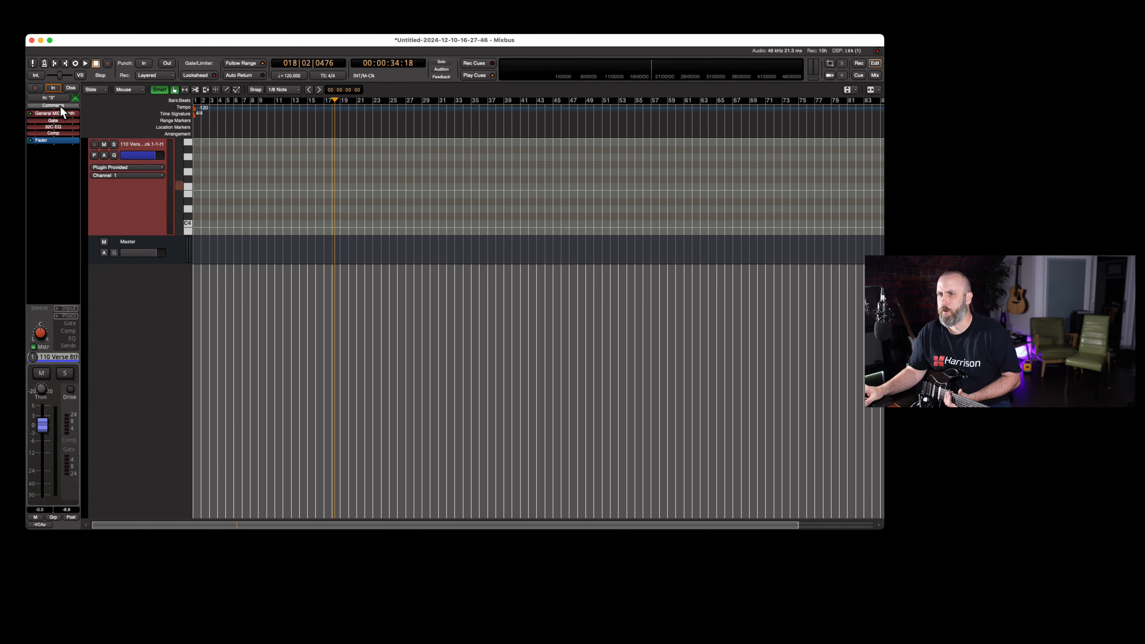
pyautogui.click(57, 98)
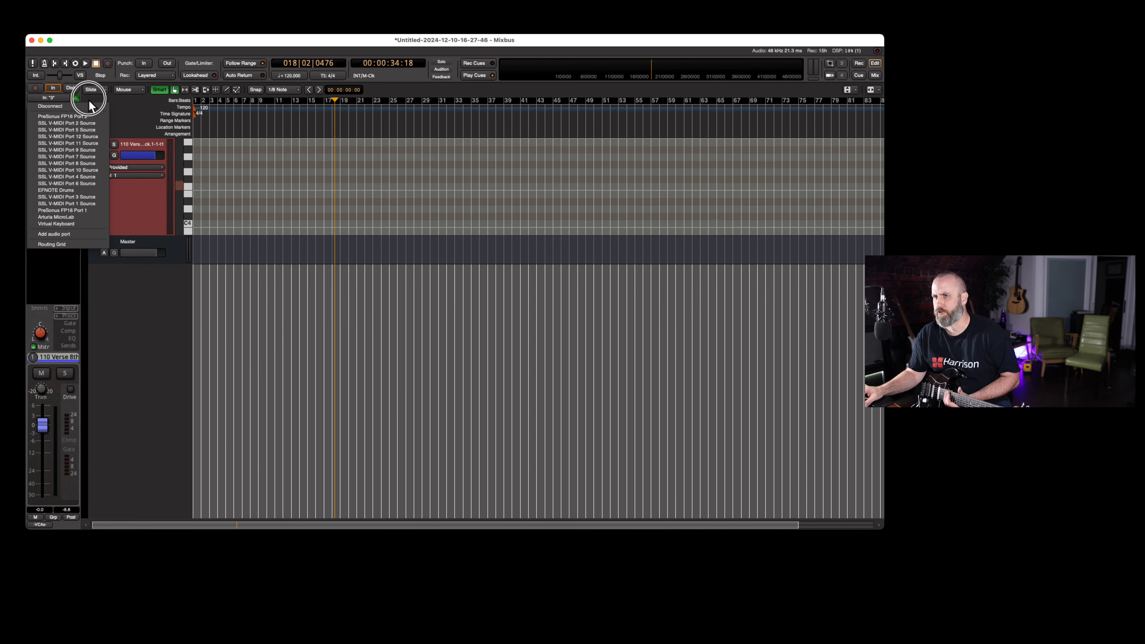
pyautogui.click(118, 101)
# Add one stereo audio track named GTR to the session
pyautogui.doubleClick(144, 316)
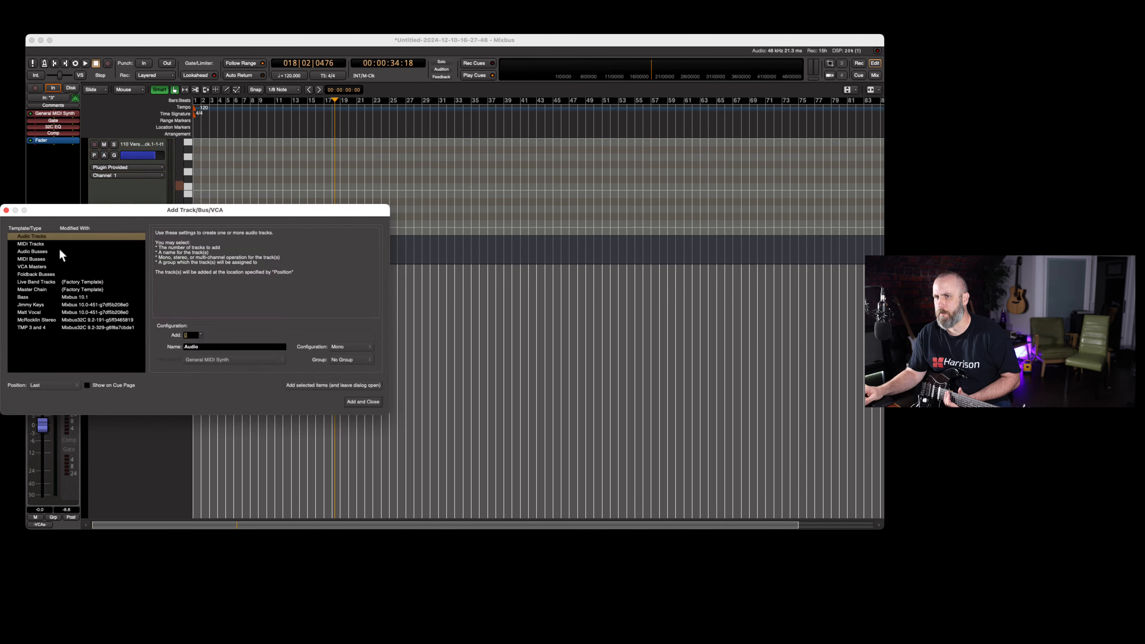
pyautogui.click(65, 211)
pyautogui.moveTo(65, 211); pyautogui.dragTo(298, 231)
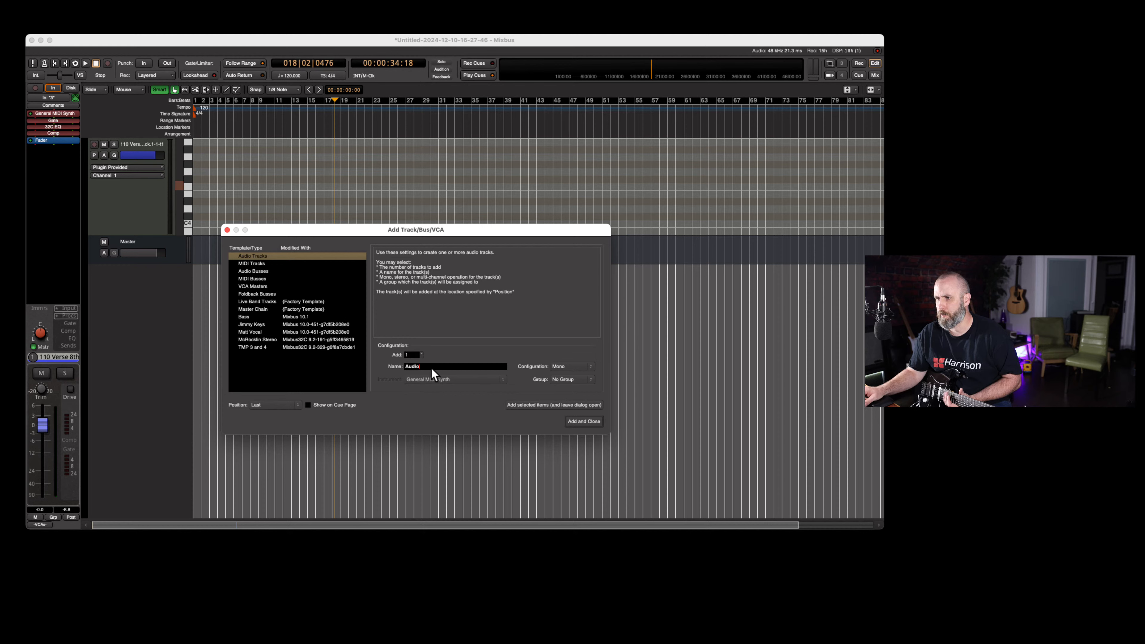
pyautogui.click(395, 366)
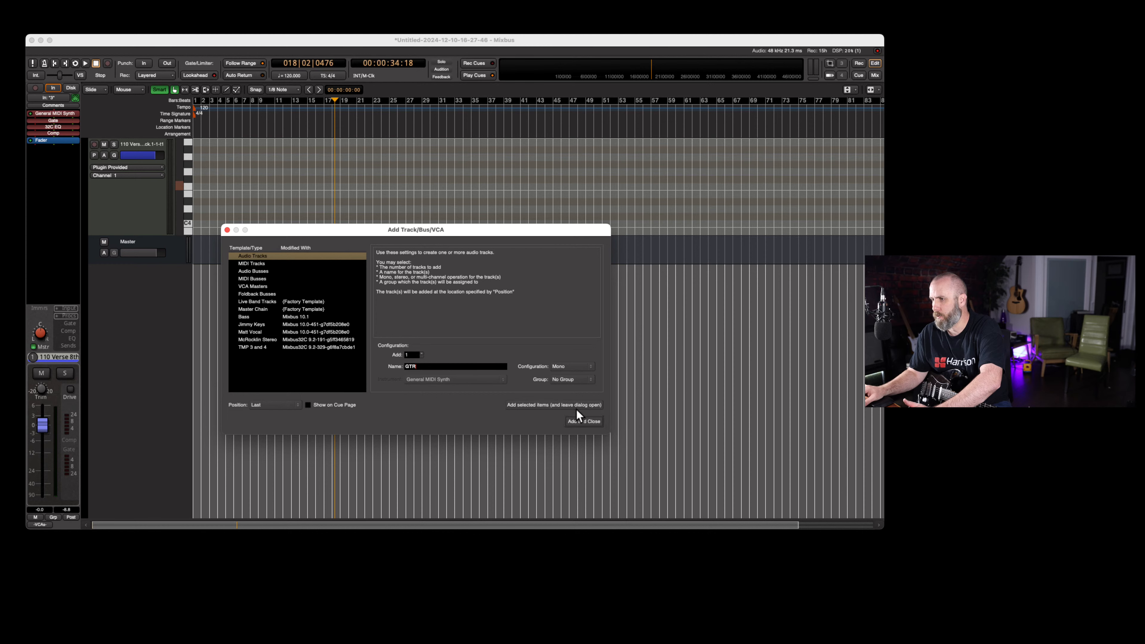
pyautogui.click(568, 367)
pyautogui.click(569, 374)
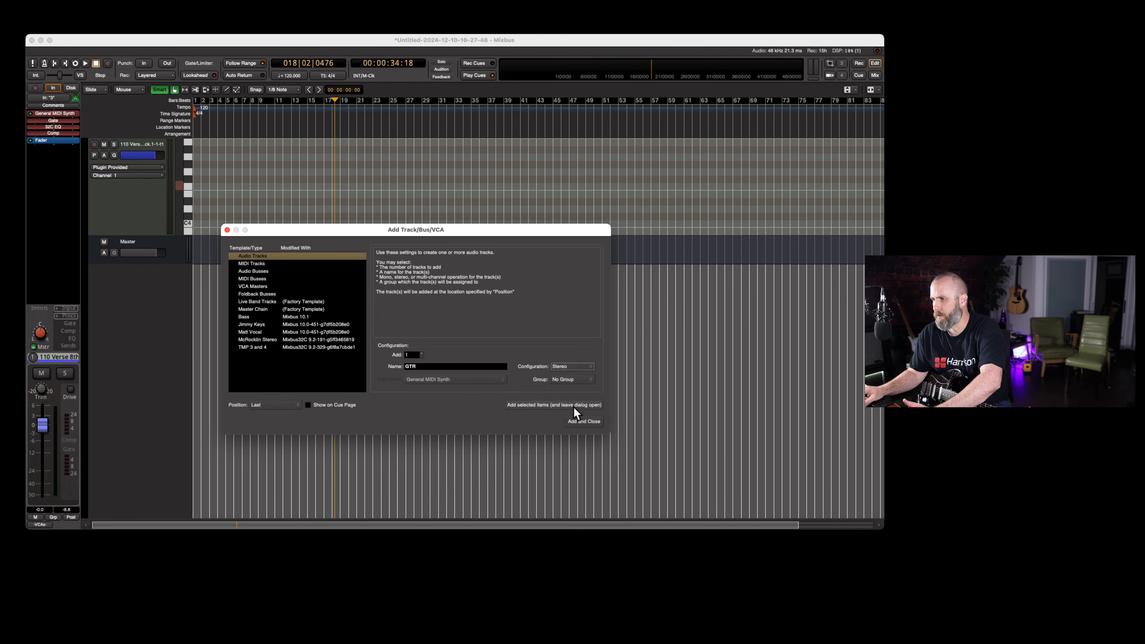
pyautogui.click(583, 421)
# Enlarge the GTR track, assign its input to 17+18, and arm it for recording
pyautogui.moveTo(171, 266); pyautogui.dragTo(167, 291)
pyautogui.click(64, 96)
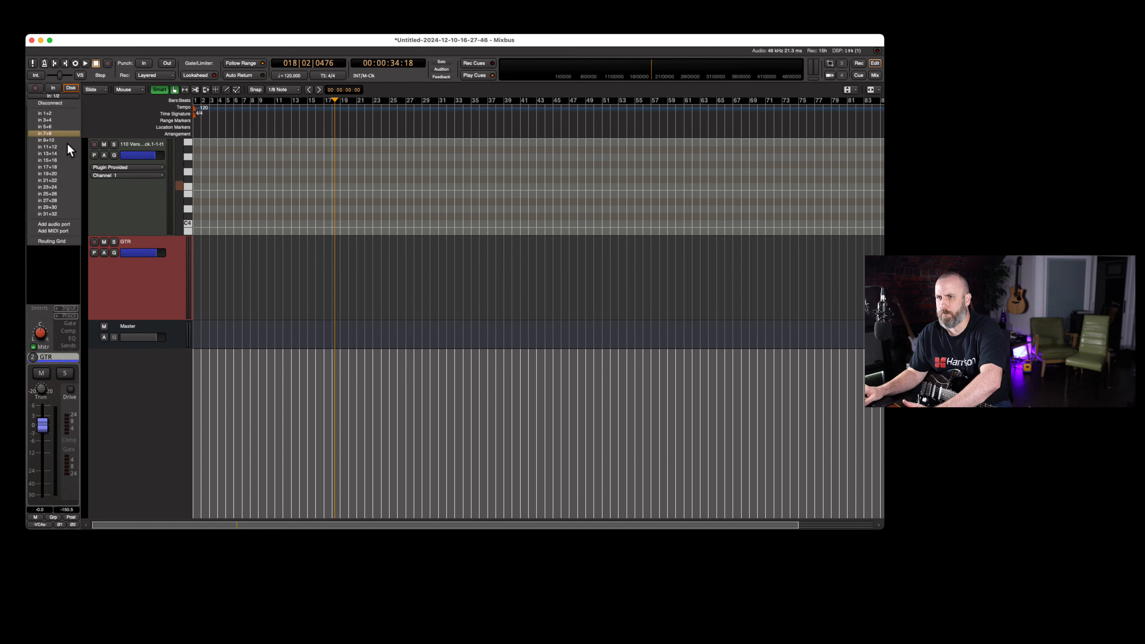
pyautogui.click(68, 167)
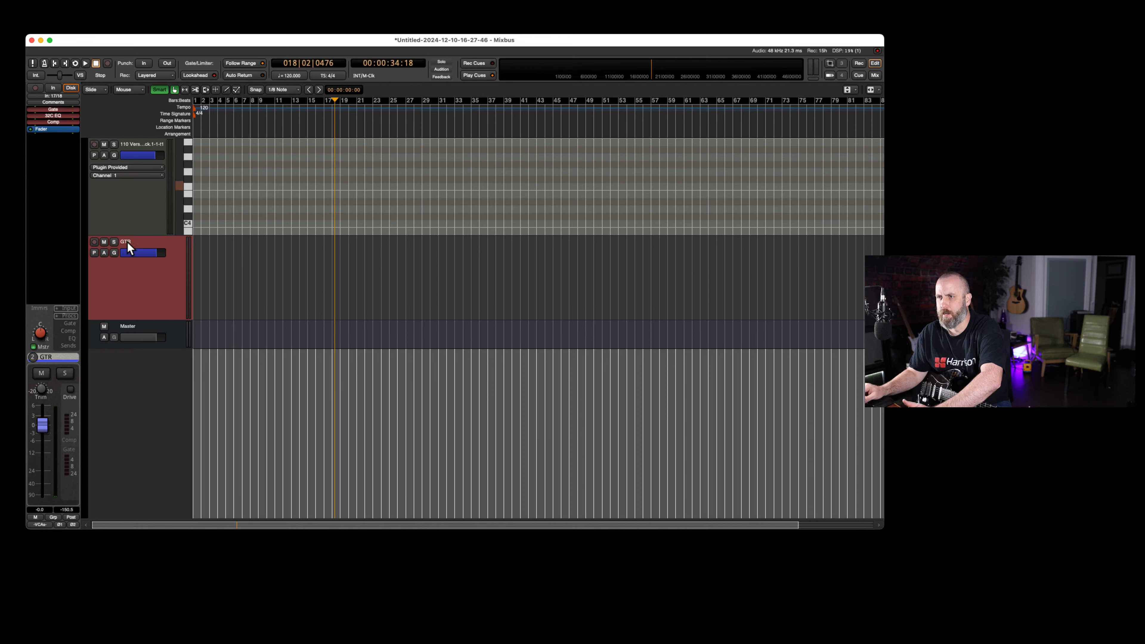
pyautogui.click(95, 241)
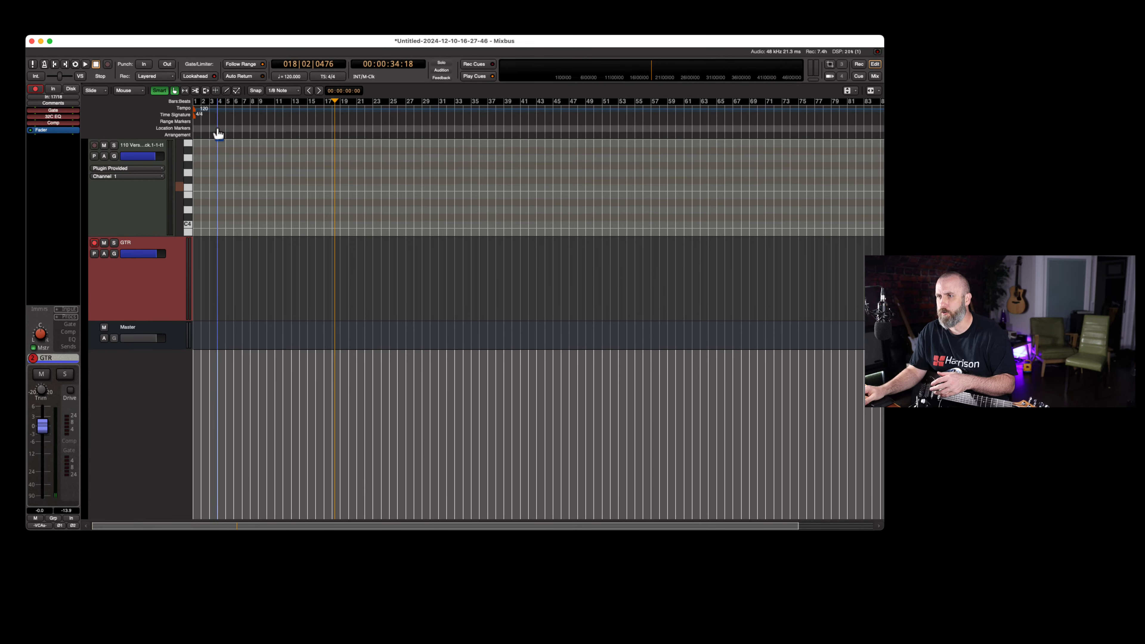
# Turn on snapping, look over the recorder and Cue pages, and return to the editor
pyautogui.press('`')
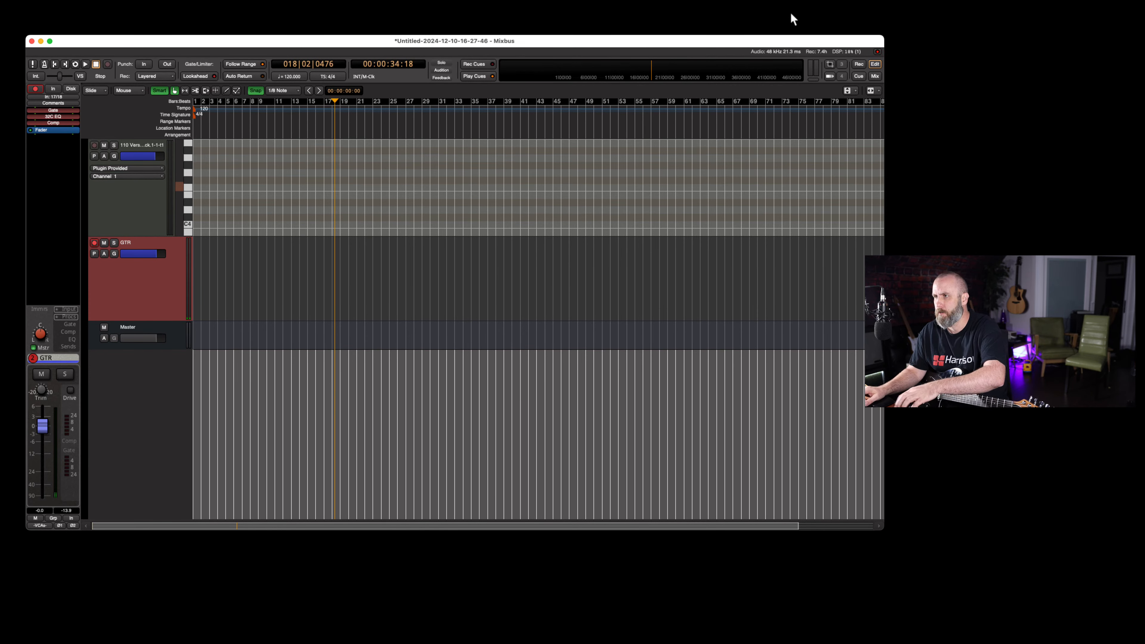
pyautogui.click(857, 67)
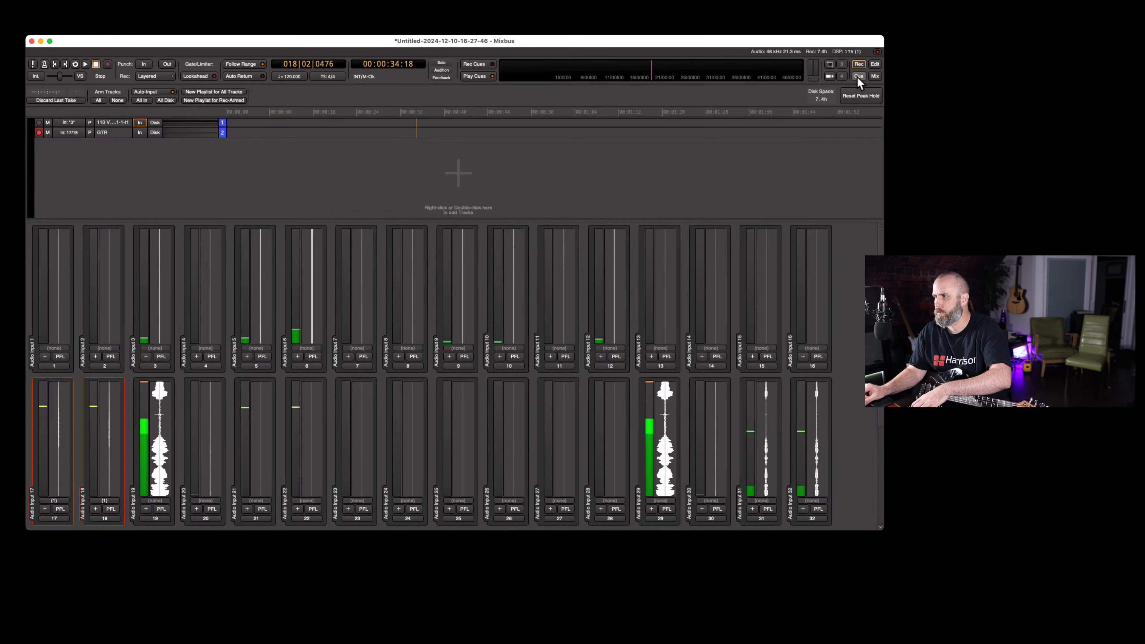
pyautogui.click(857, 78)
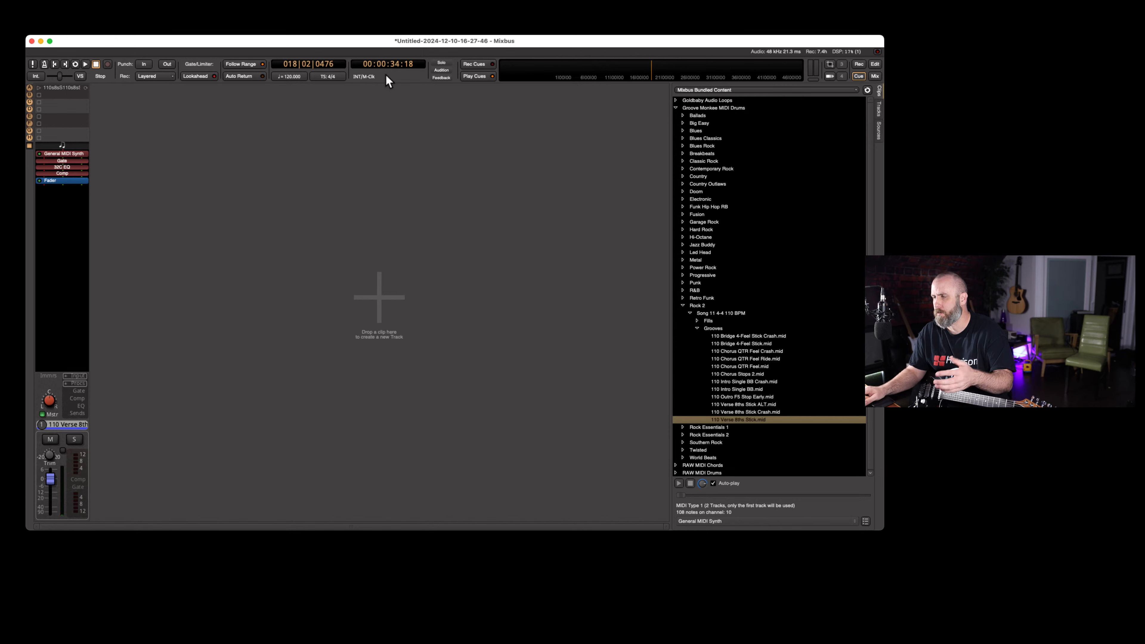
pyautogui.click(874, 64)
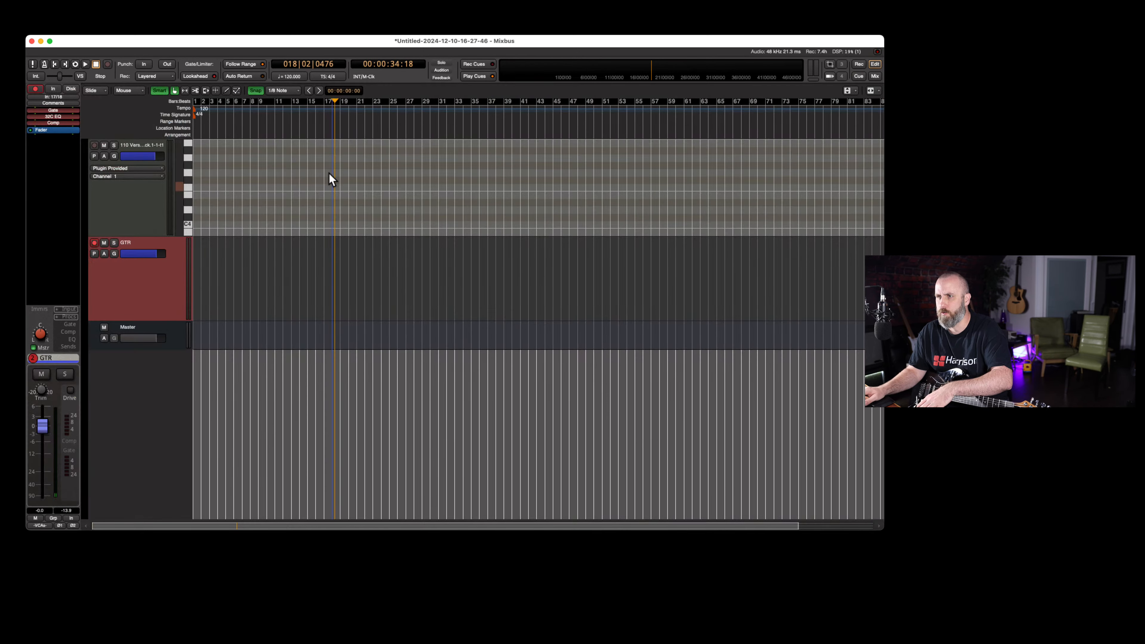
# Add a cue marker to the timeline, move it to bar 9, and place the playhead at bar 9
pyautogui.rightClick(243, 131)
pyautogui.moveTo(274, 134)
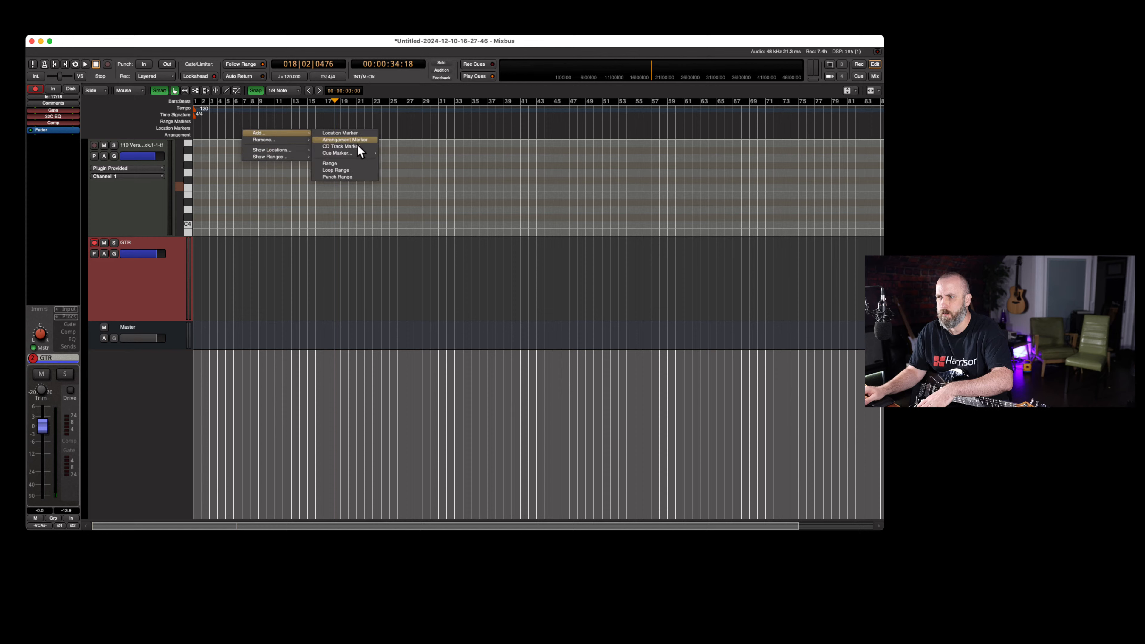
pyautogui.moveTo(343, 155)
pyautogui.click(392, 161)
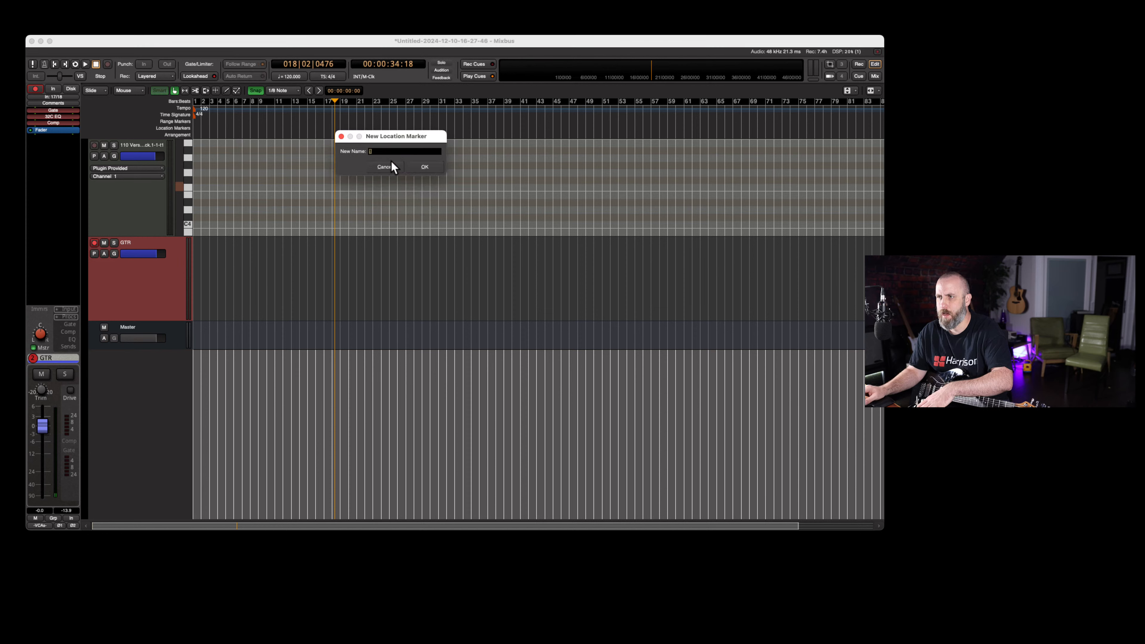
pyautogui.click(425, 167)
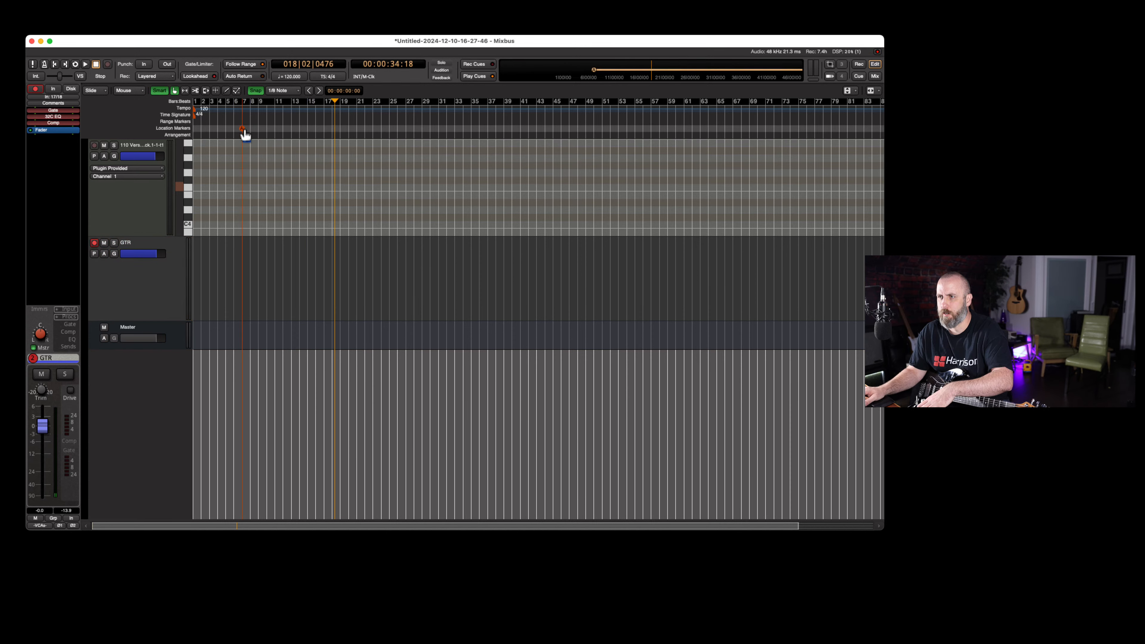
pyautogui.moveTo(242, 129)
pyautogui.mouseDown()
pyautogui.moveTo(330, 131)
pyautogui.moveTo(258, 129)
pyautogui.mouseUp()
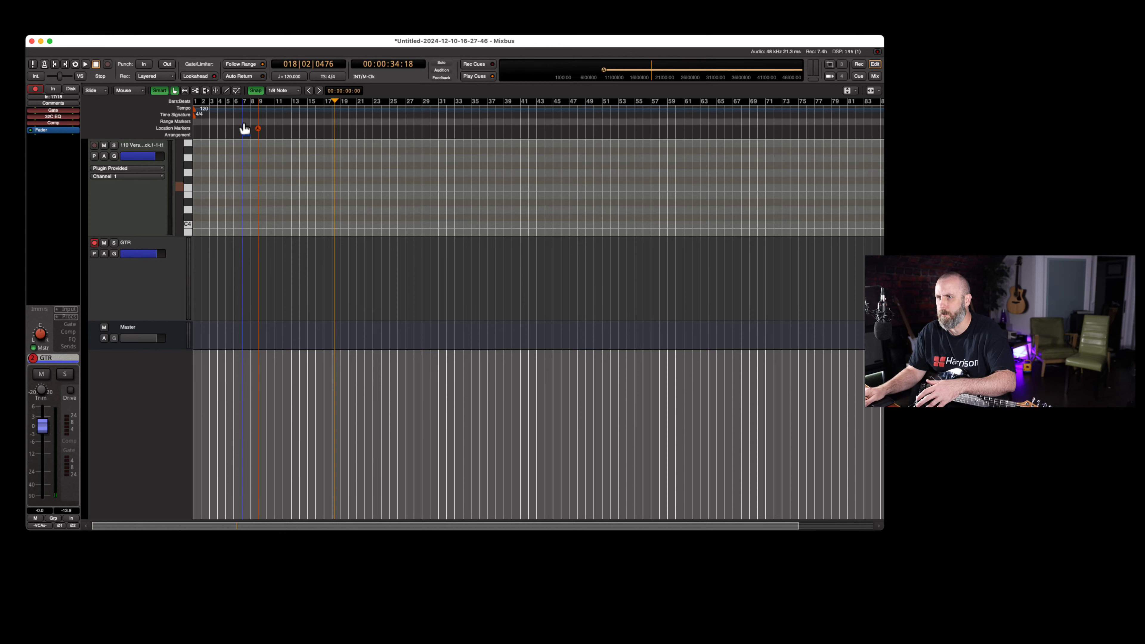
pyautogui.click(245, 128)
pyautogui.click(258, 126)
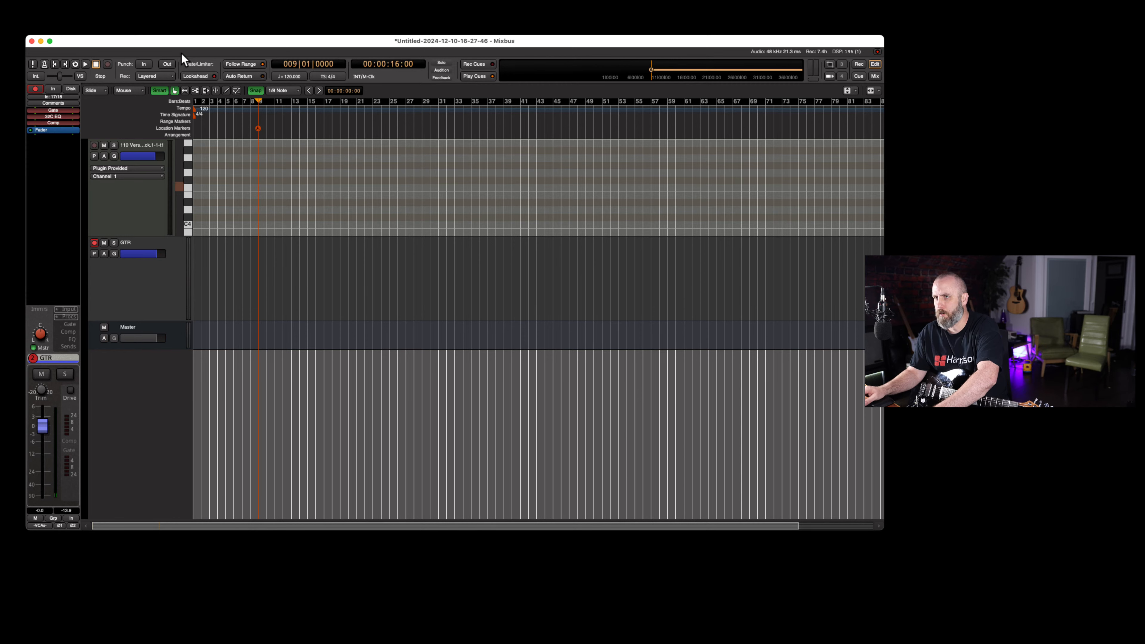
# Record a guitar take on the GTR track from bar 9 to just past bar 21
pyautogui.moveTo(180, 42); pyautogui.dragTo(196, 32)
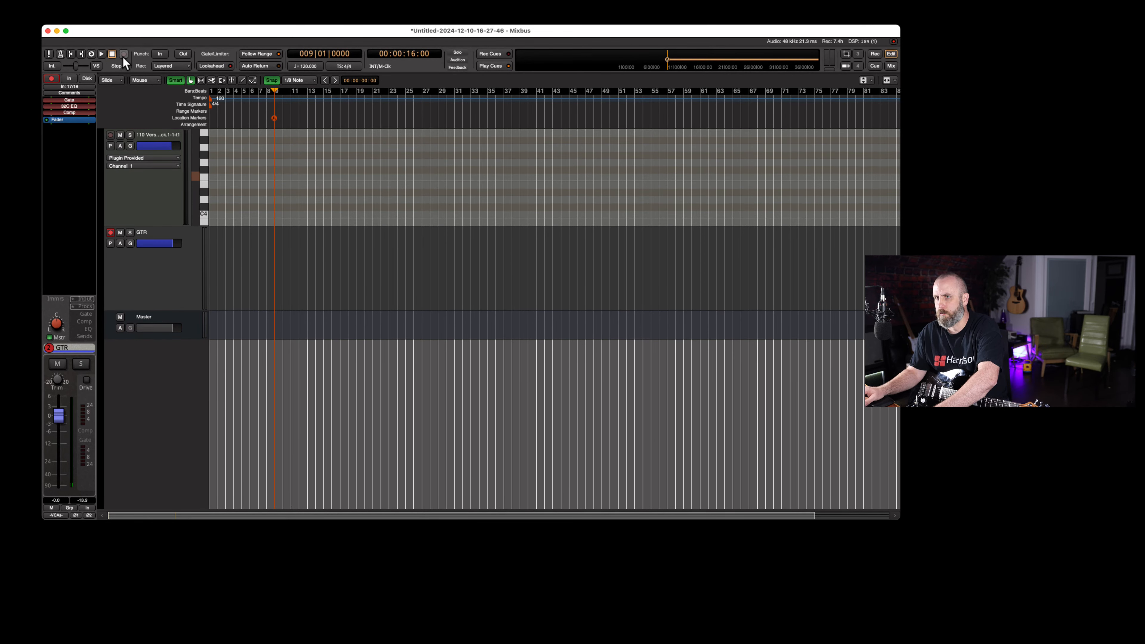
pyautogui.click(102, 54)
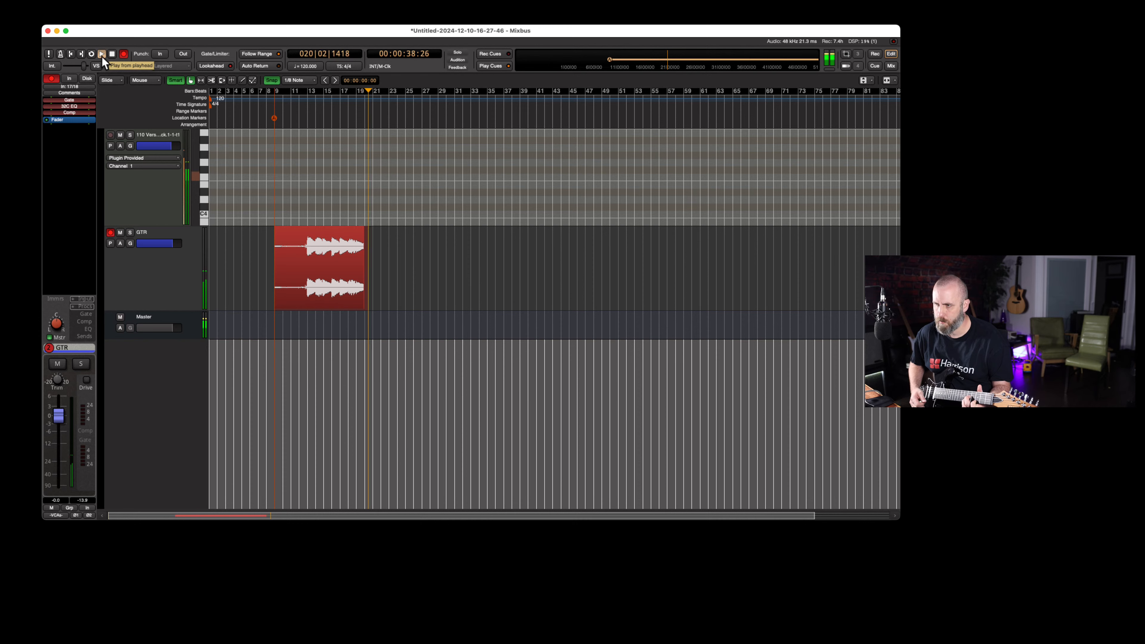
pyautogui.press('space')
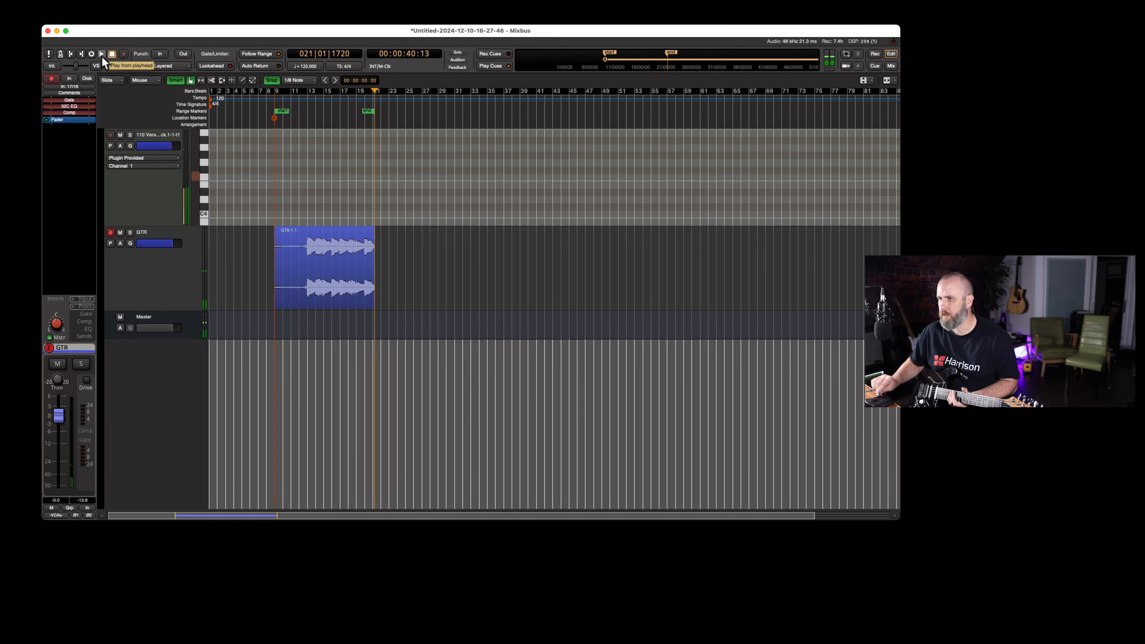
# Trim the recorded guitar region so it starts at bar 13 and ends at bar 21, auditioning its end
pyautogui.click(308, 292)
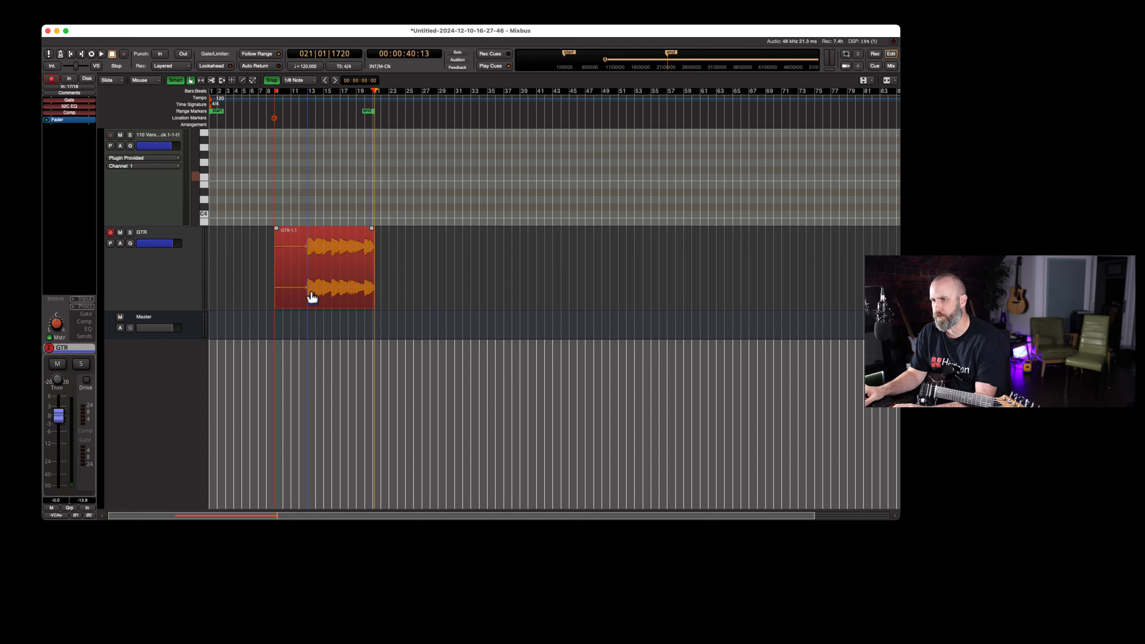
pyautogui.press('j')
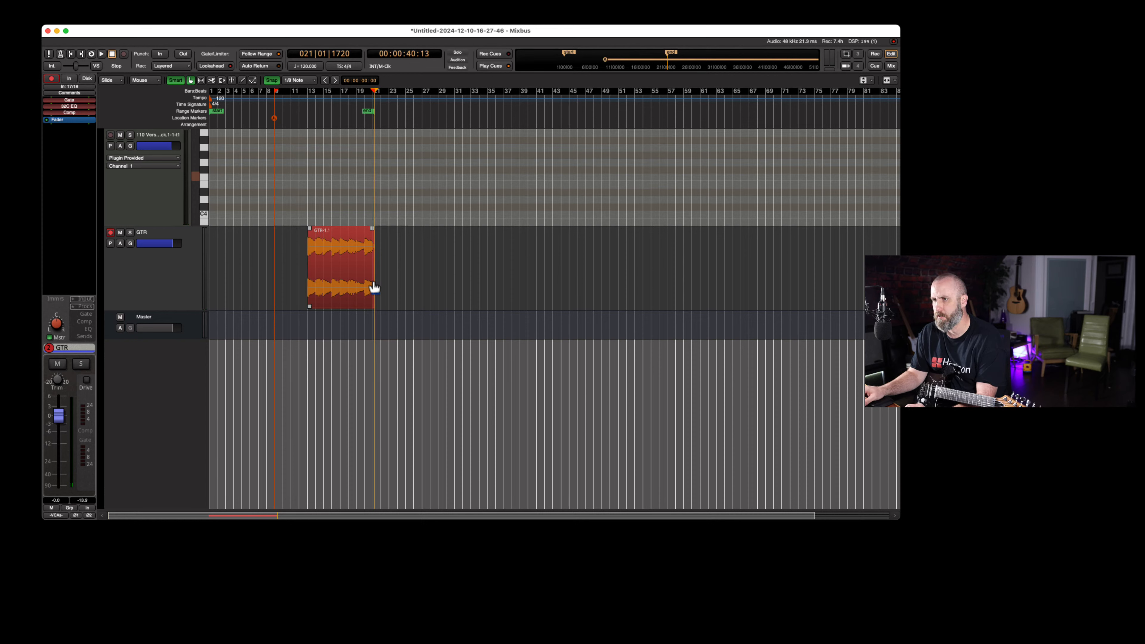
pyautogui.click(364, 122)
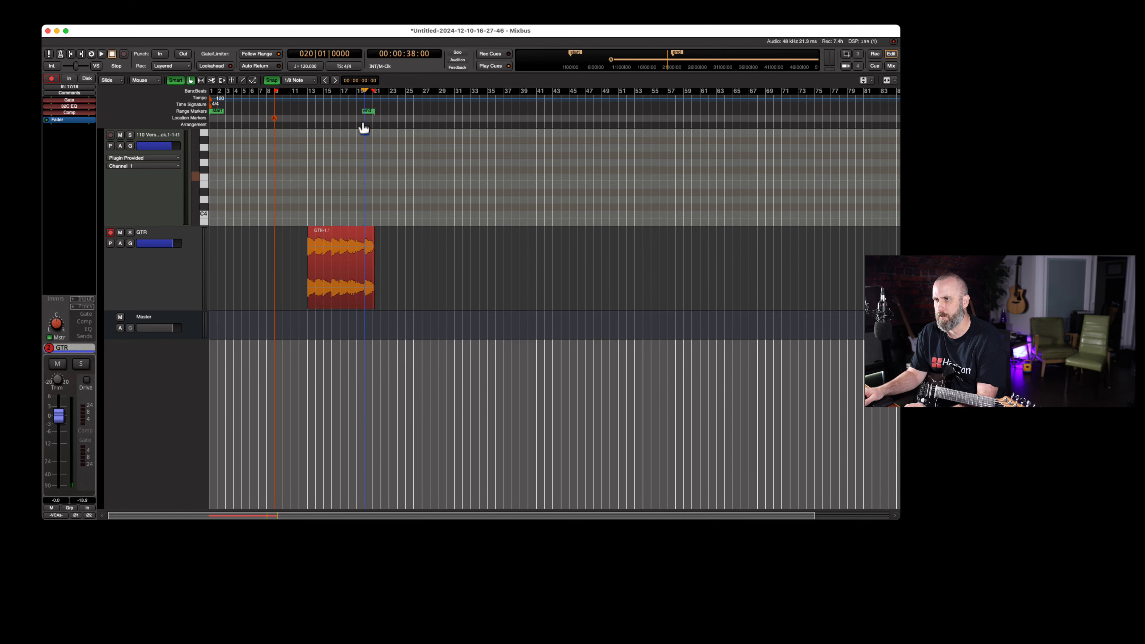
pyautogui.press('=')
pyautogui.press('=')
pyautogui.press('space')
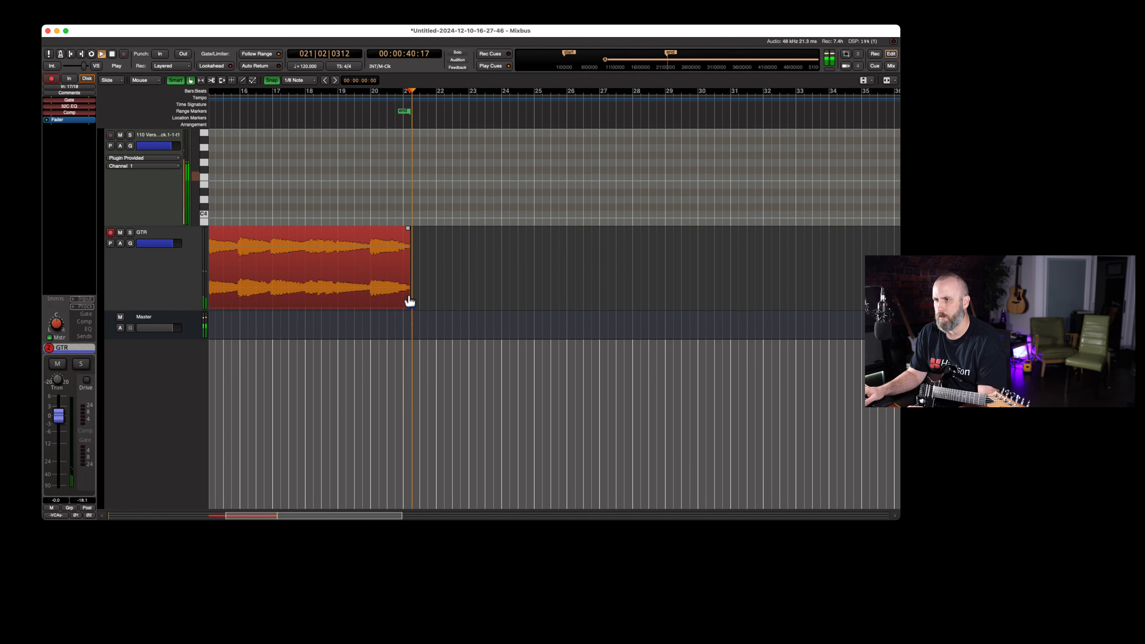
pyautogui.press('space')
pyautogui.moveTo(408, 300); pyautogui.dragTo(404, 293)
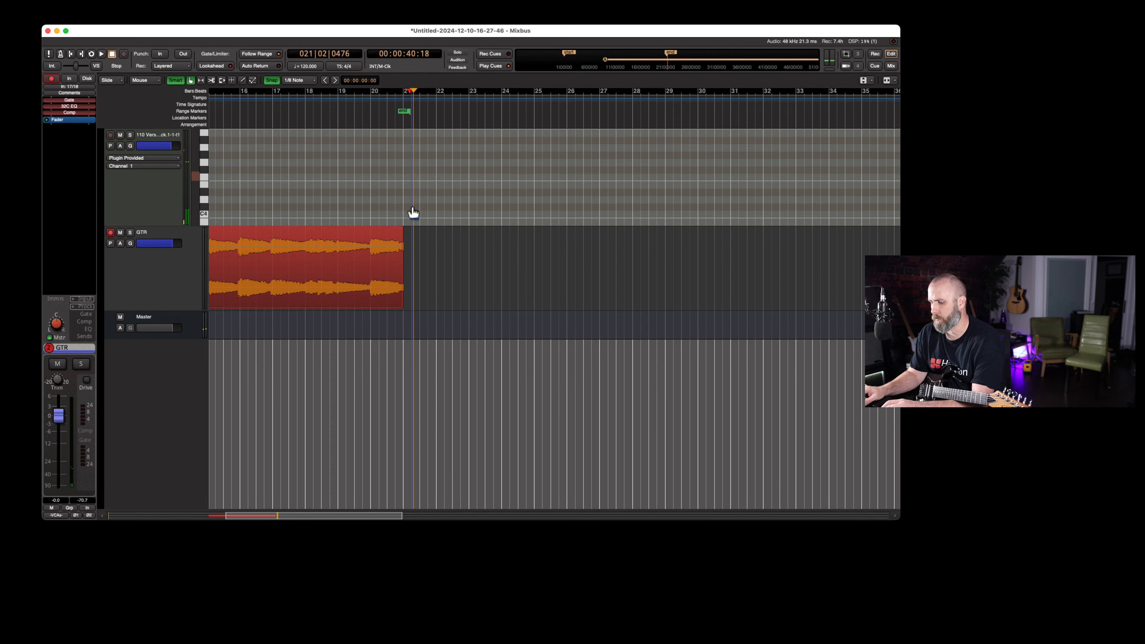
# Move the trimmed guitar region back so it starts at the bar 9 marker
pyautogui.press('-')
pyautogui.click(355, 288)
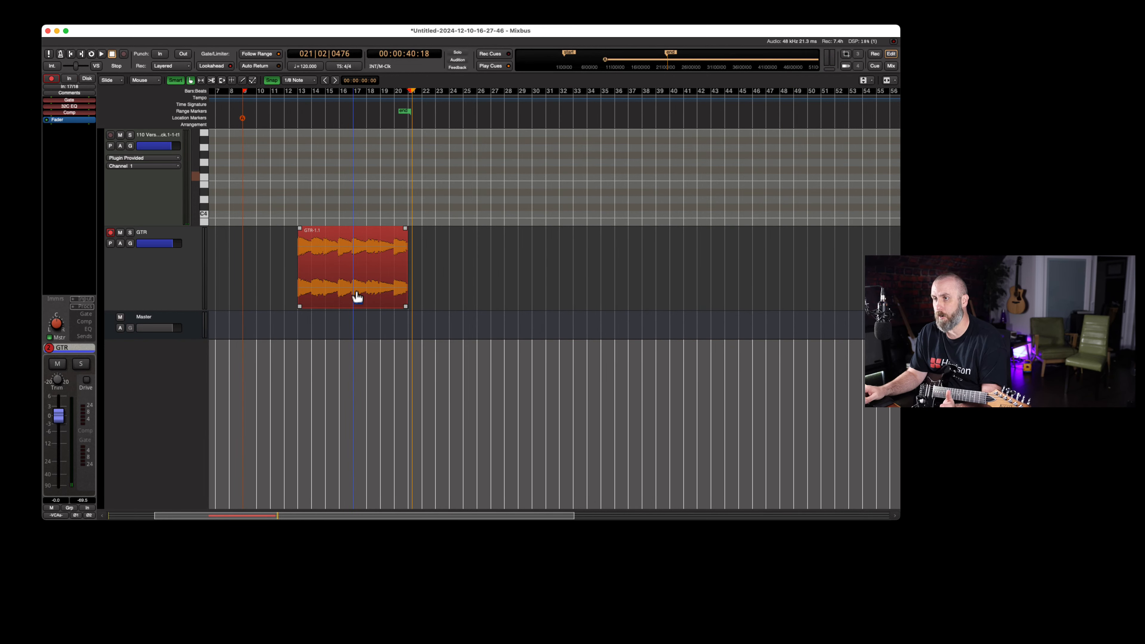
pyautogui.moveTo(340, 295); pyautogui.dragTo(293, 296)
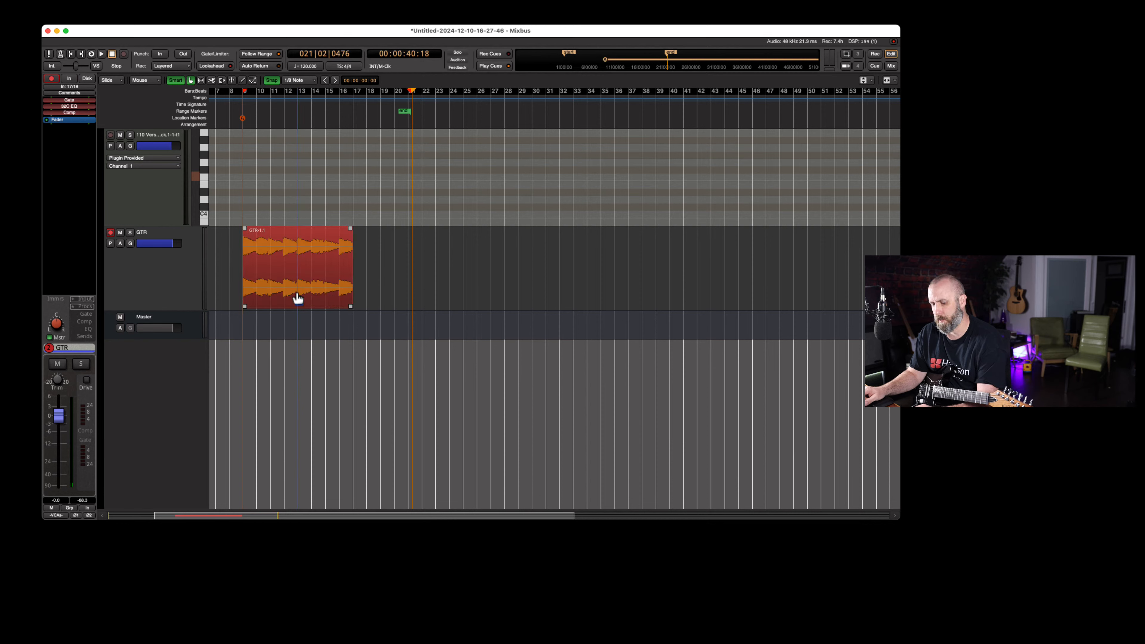
# Duplicate the guitar region end to end until 22 consecutive regions run along the GTR track
pyautogui.hotkey('alt', 'd')
pyautogui.hotkey('alt', 'd')
pyautogui.hotkey('alt', 'd')
pyautogui.hotkey('alt', 'd')
pyautogui.hotkey('alt', 'd')
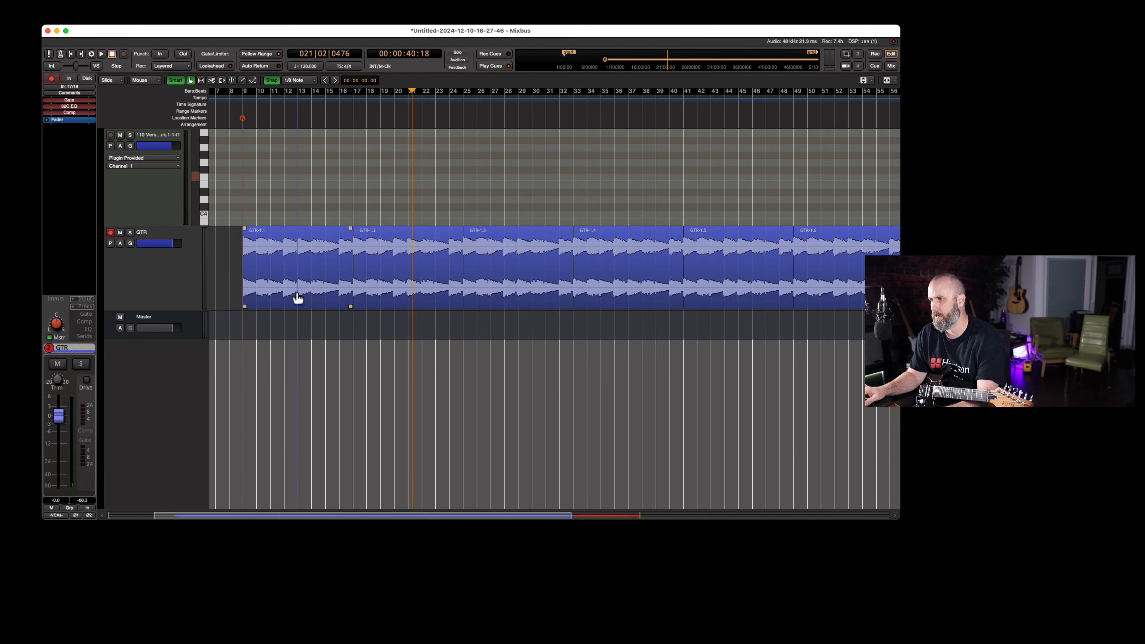
pyautogui.hotkey('alt', 'd')
pyautogui.hotkey('alt', 'd')
pyautogui.hotkey('alt', 'd')
pyautogui.scroll(-3, 406, 110)
pyautogui.hotkey('alt', 'd')
pyautogui.hotkey('alt', 'd')
pyautogui.hotkey('alt', 'd')
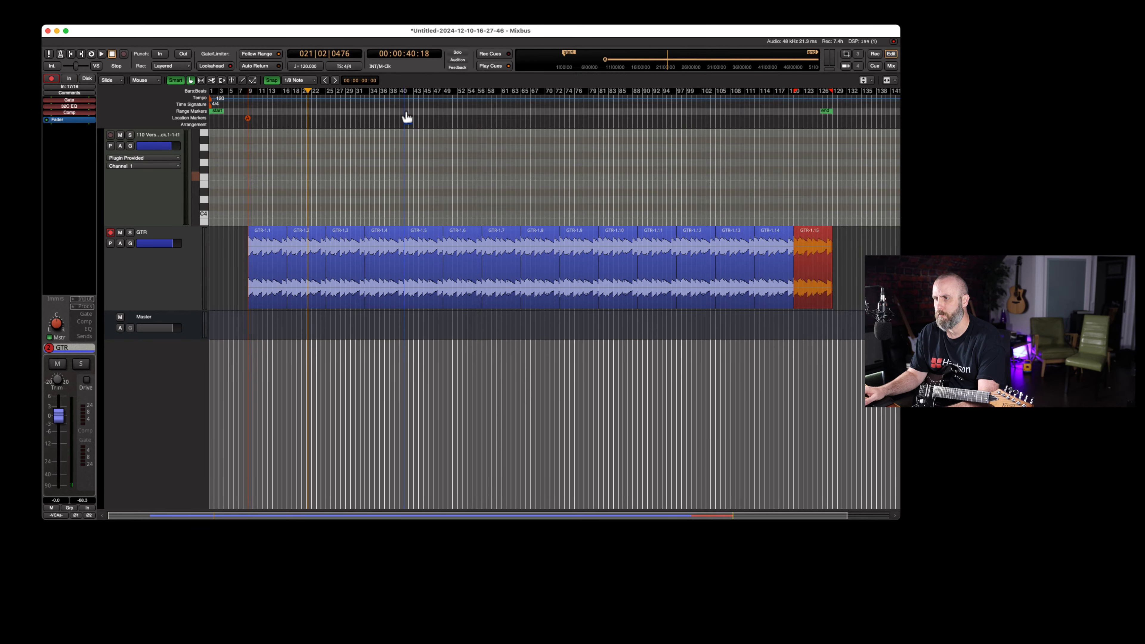
pyautogui.hotkey('alt', 'd')
pyautogui.hotkey('alt', 'd')
pyautogui.hotkey('alt', 'd')
pyautogui.hotkey('alt', 'd')
pyautogui.hotkey('alt', 'd')
pyautogui.hotkey('alt', 'd')
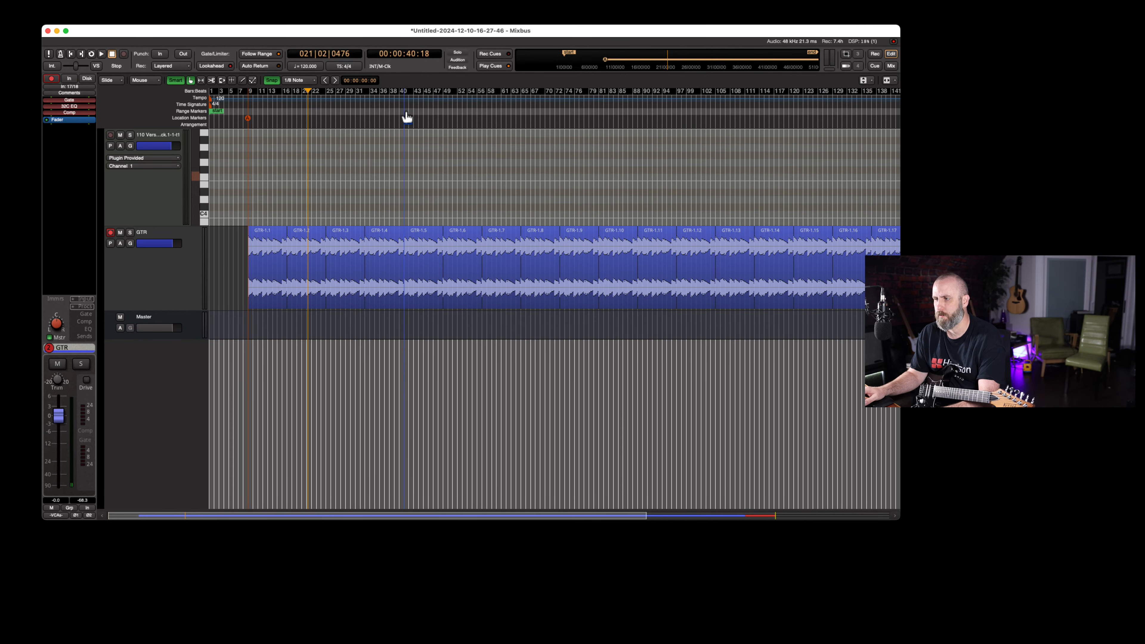
pyautogui.scroll(-2, 406, 110)
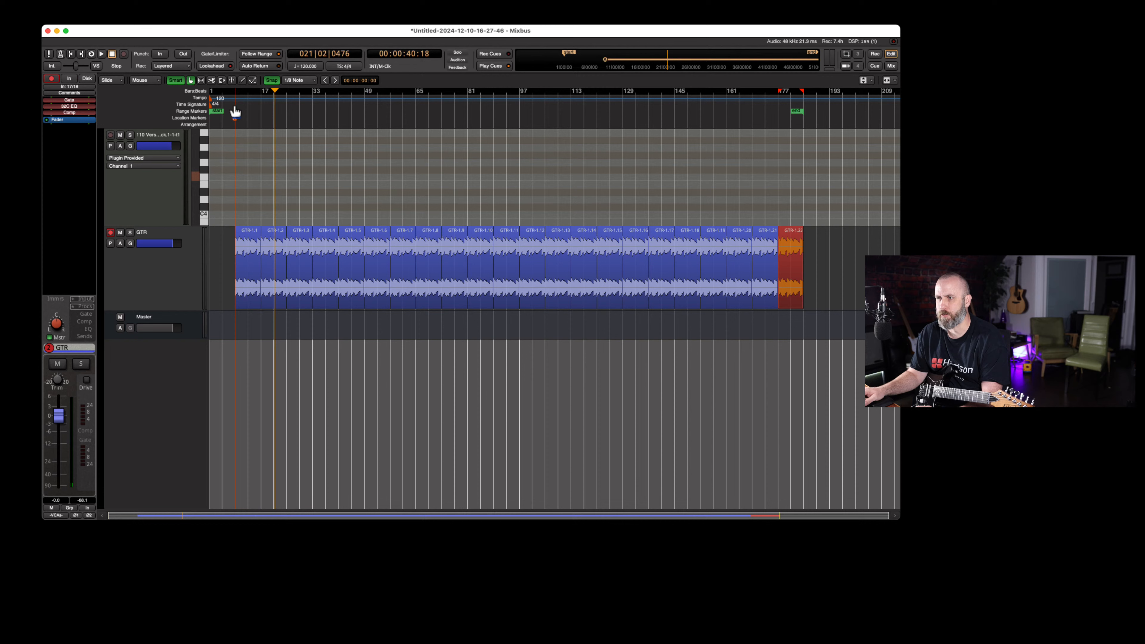
# Disarm the GTR track and start playback of the looped guitar with the drum groove
pyautogui.click(110, 233)
pyautogui.press('space')
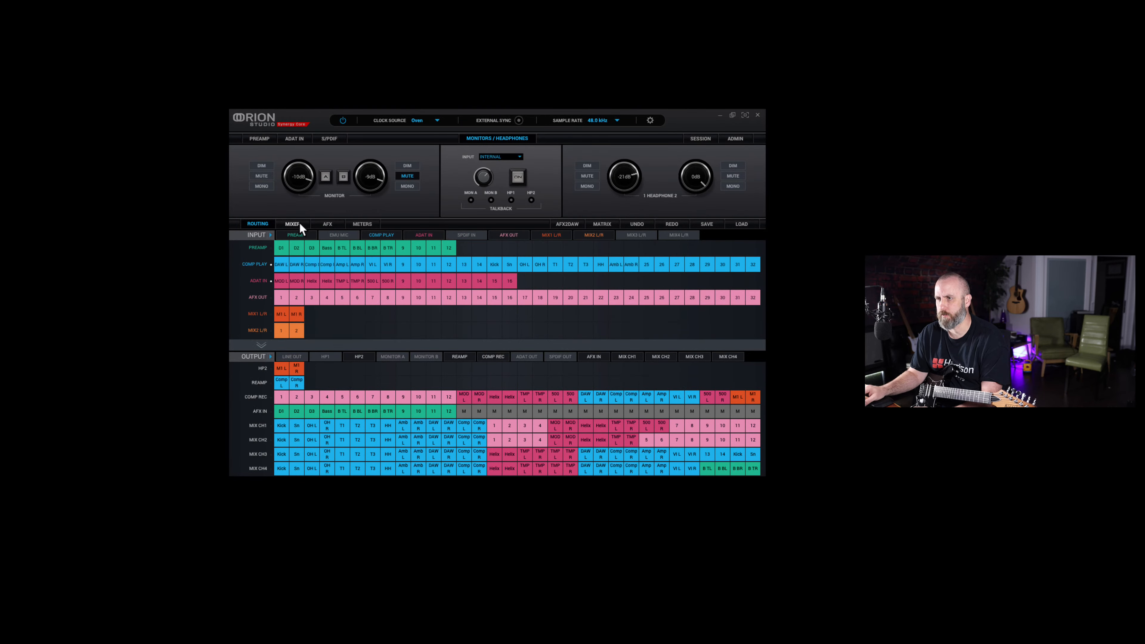
# Raise the DAW L and R faders in the Orion Studio software's Mixer 1, then stop playback in Mixbus
pyautogui.click(300, 223)
pyautogui.click(520, 394)
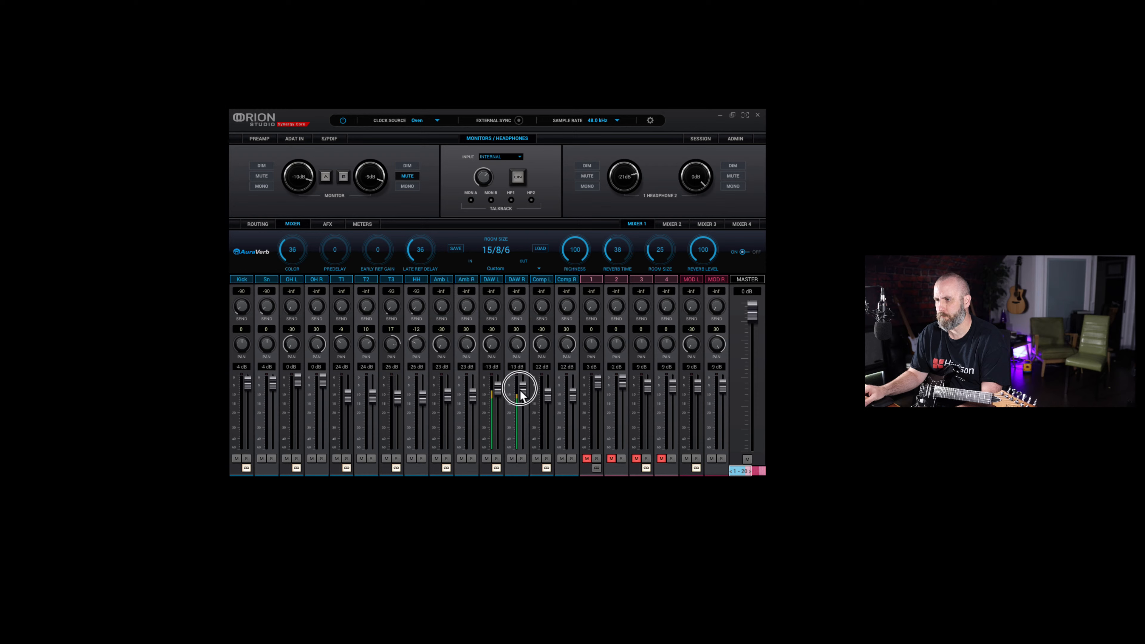
pyautogui.moveTo(521, 395); pyautogui.dragTo(520, 373)
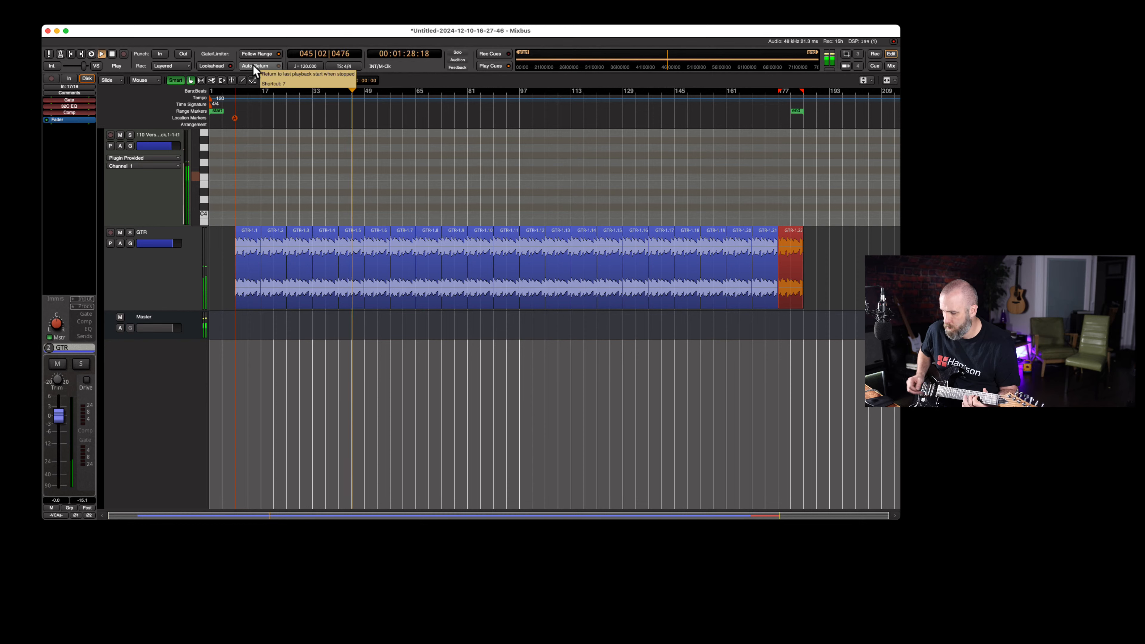
pyautogui.press('space')
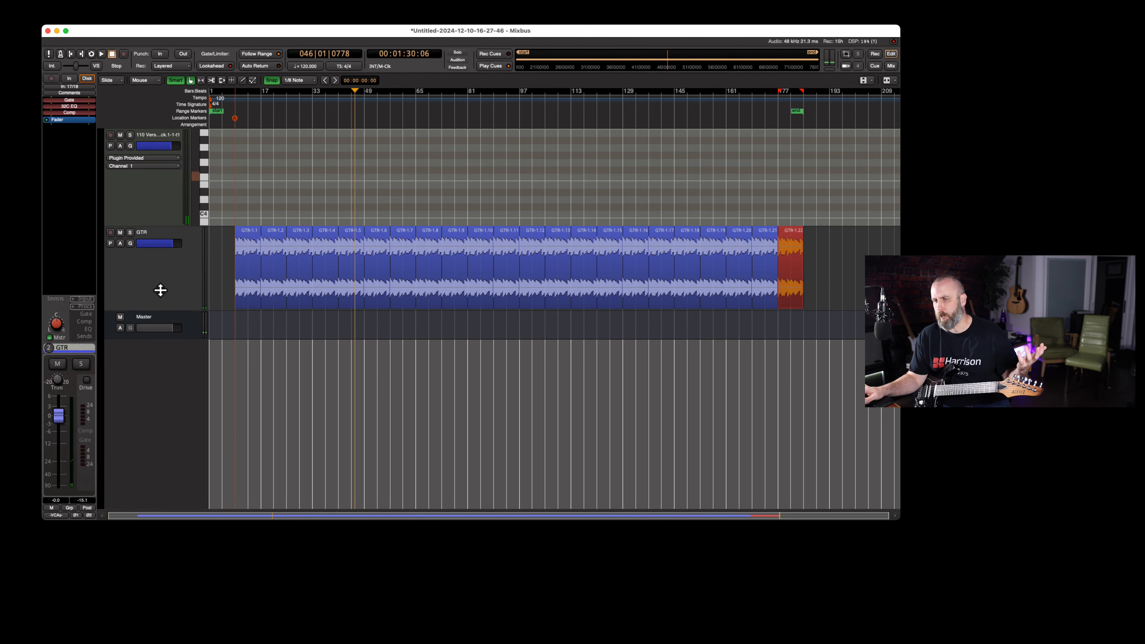
pyautogui.scroll(-5, 161, 292)
pyautogui.scroll(5, 161, 292)
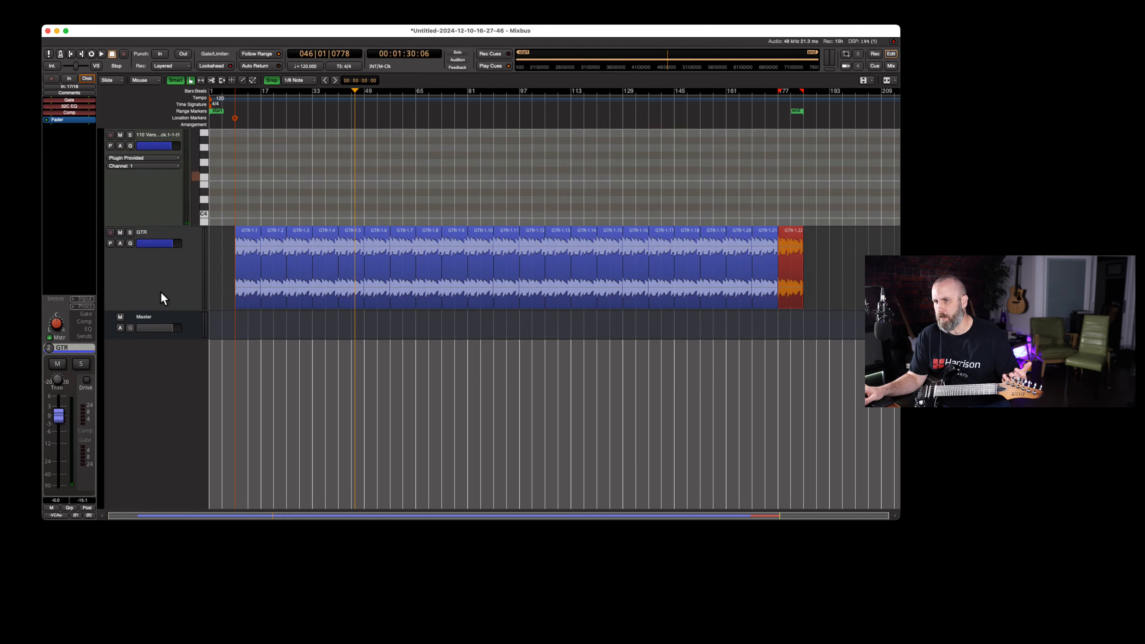
# Add a stereo audio track named Vocal, increase its height and arm it for recording
pyautogui.doubleClick(165, 389)
pyautogui.moveTo(90, 279); pyautogui.dragTo(274, 265)
pyautogui.click(395, 397)
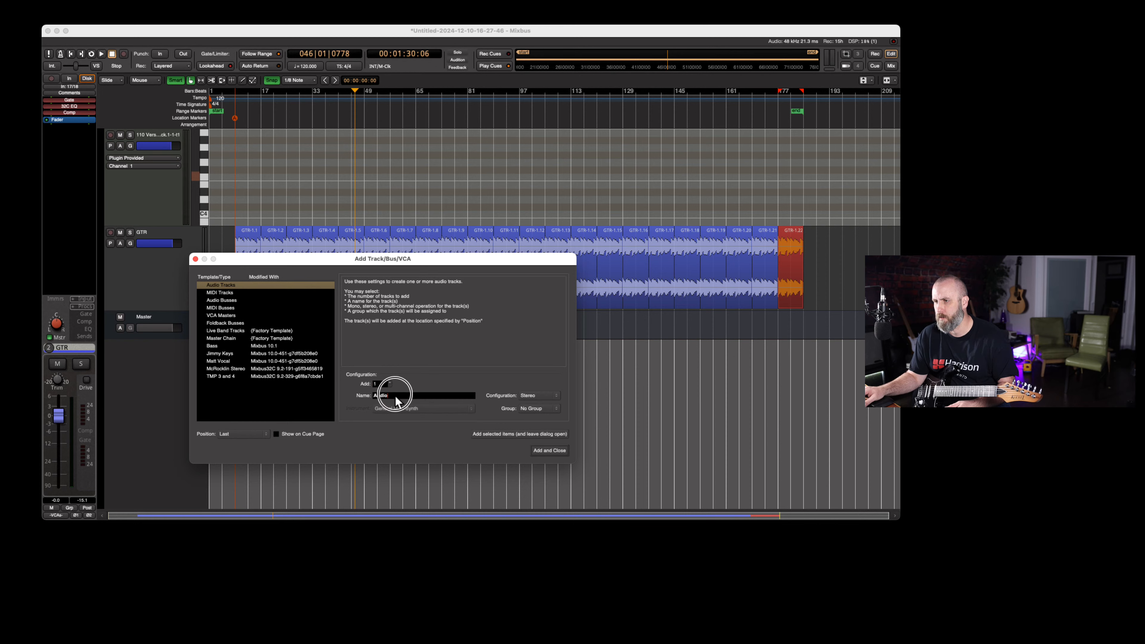
pyautogui.doubleClick(373, 395)
pyautogui.write('Voca')
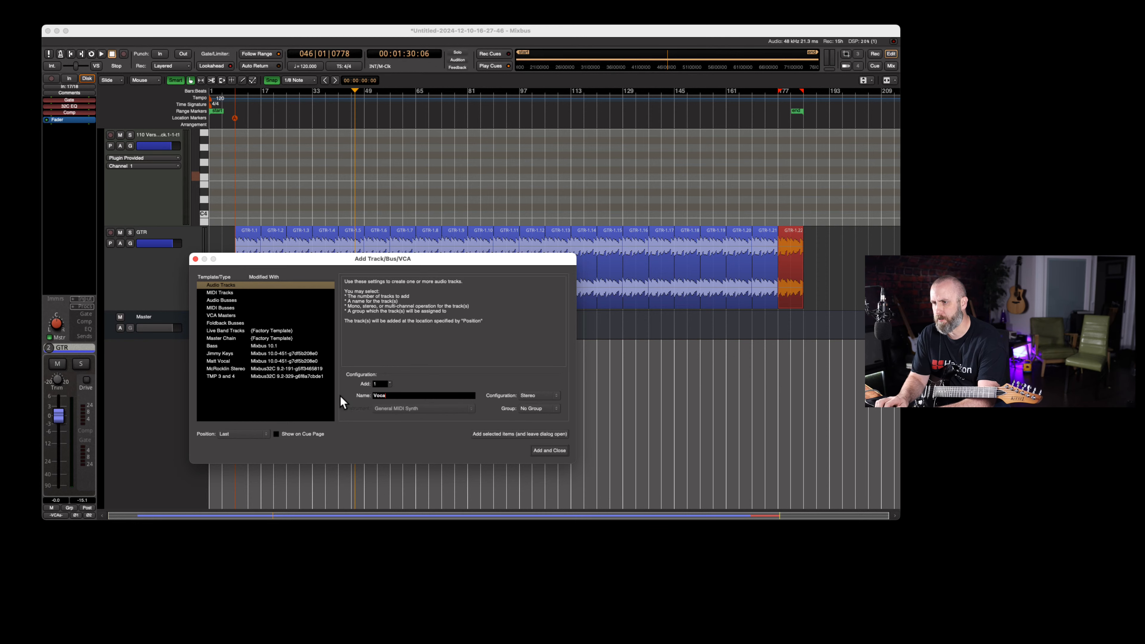
pyautogui.write('l')
pyautogui.press('Return')
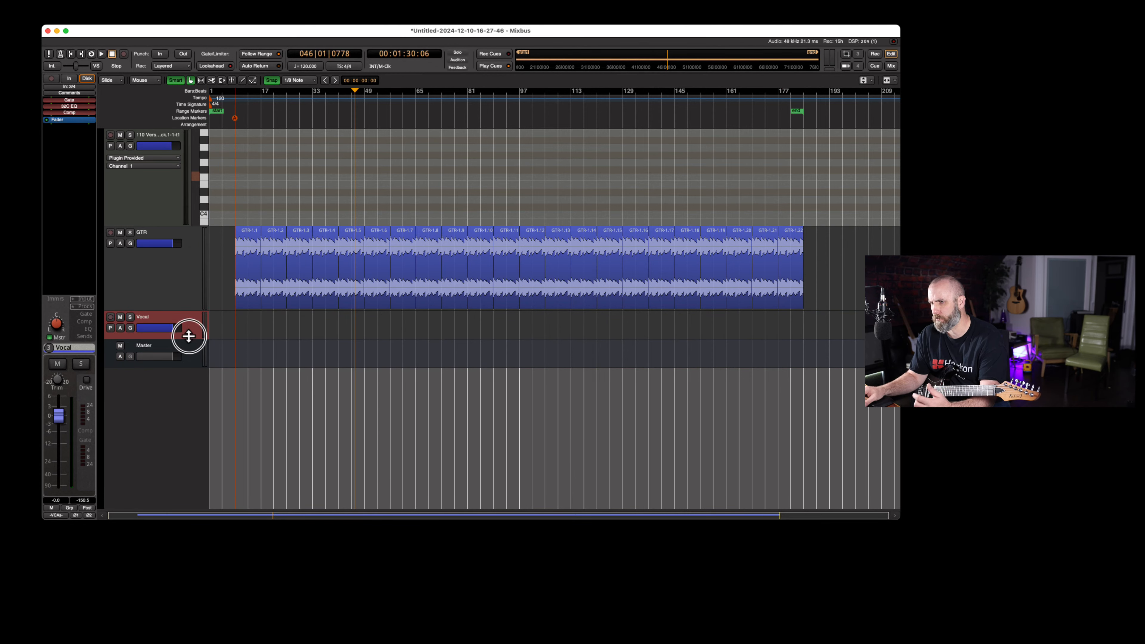
pyautogui.moveTo(189, 336); pyautogui.dragTo(191, 409)
pyautogui.click(110, 317)
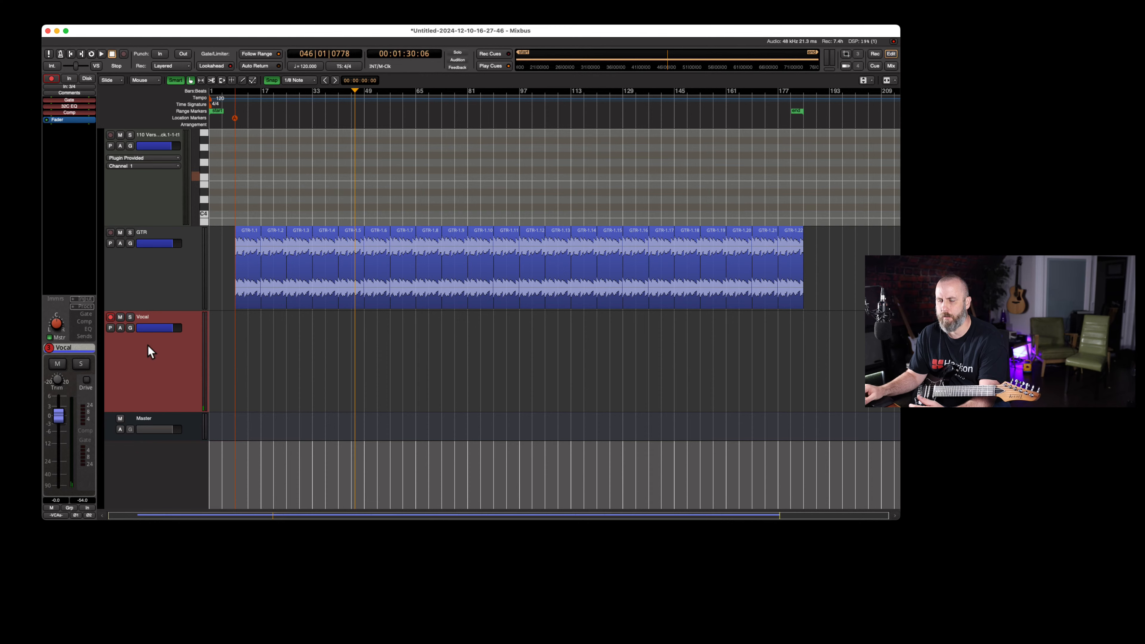
# Add one mono audio track named Vox at the end of the track list and arm it for recording
pyautogui.scroll(-3, 150, 319)
pyautogui.doubleClick(150, 283)
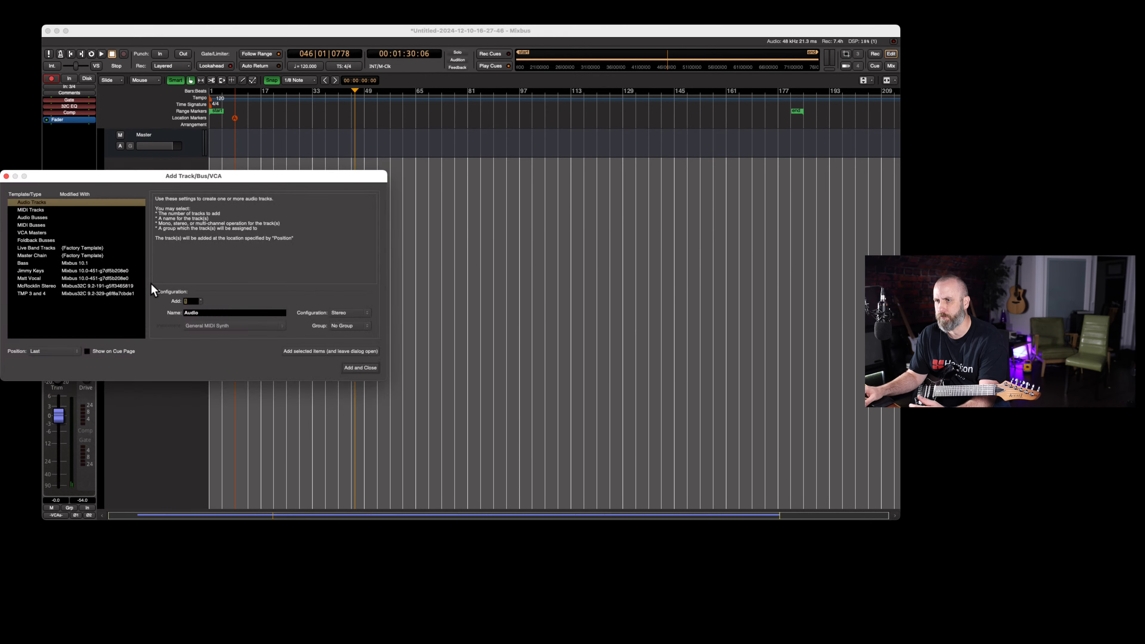
pyautogui.click(341, 313)
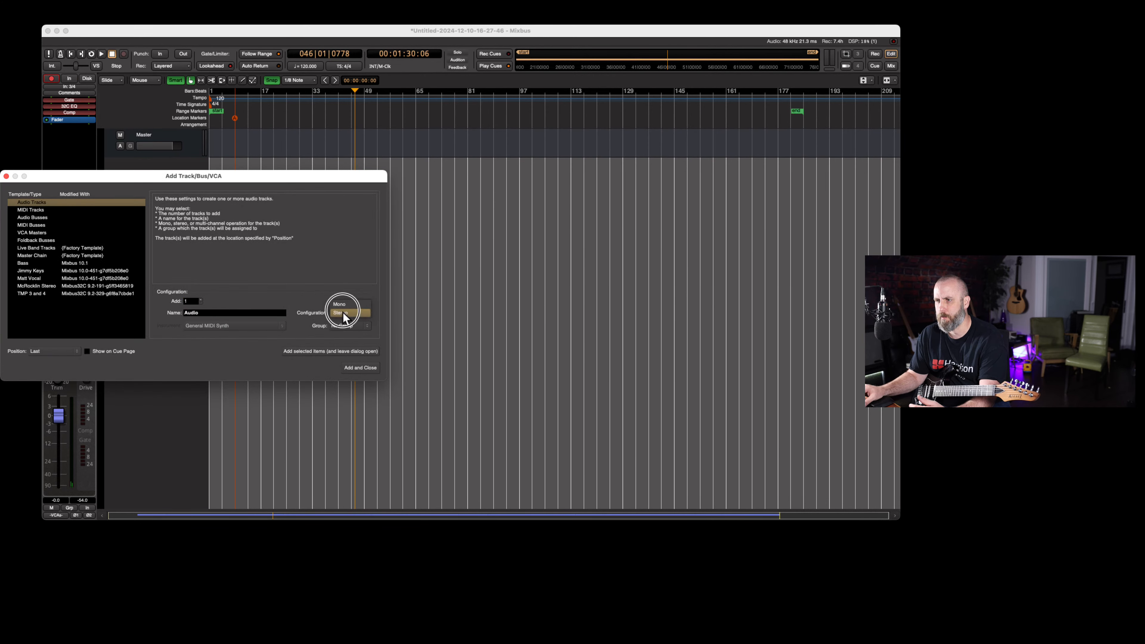
pyautogui.click(341, 305)
pyautogui.click(196, 313)
pyautogui.doubleClick(196, 313)
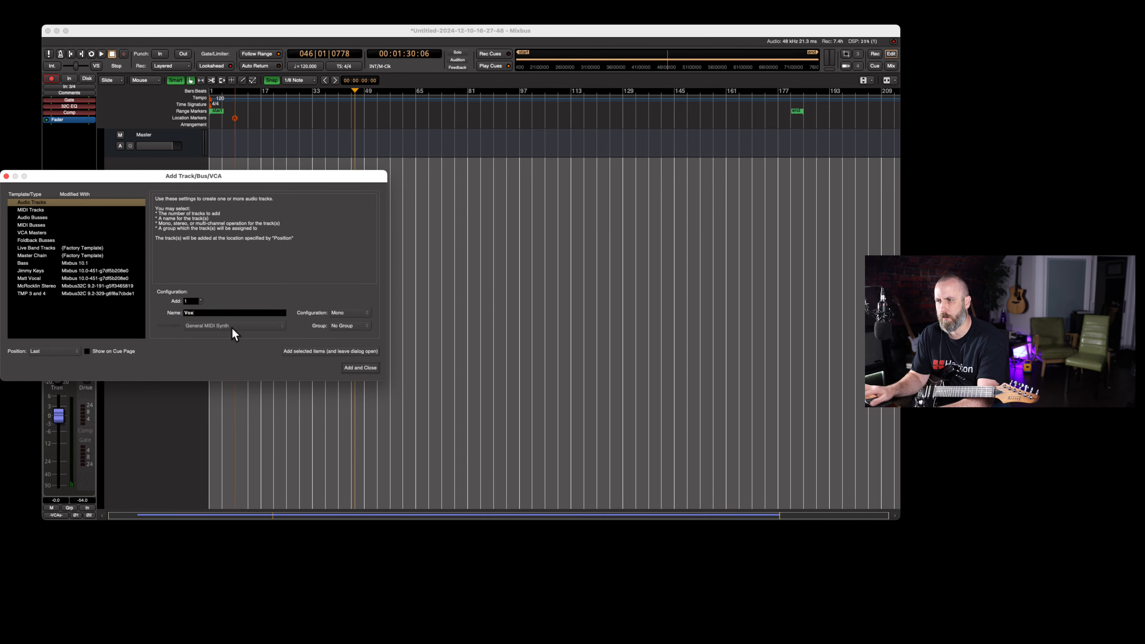
pyautogui.click(364, 367)
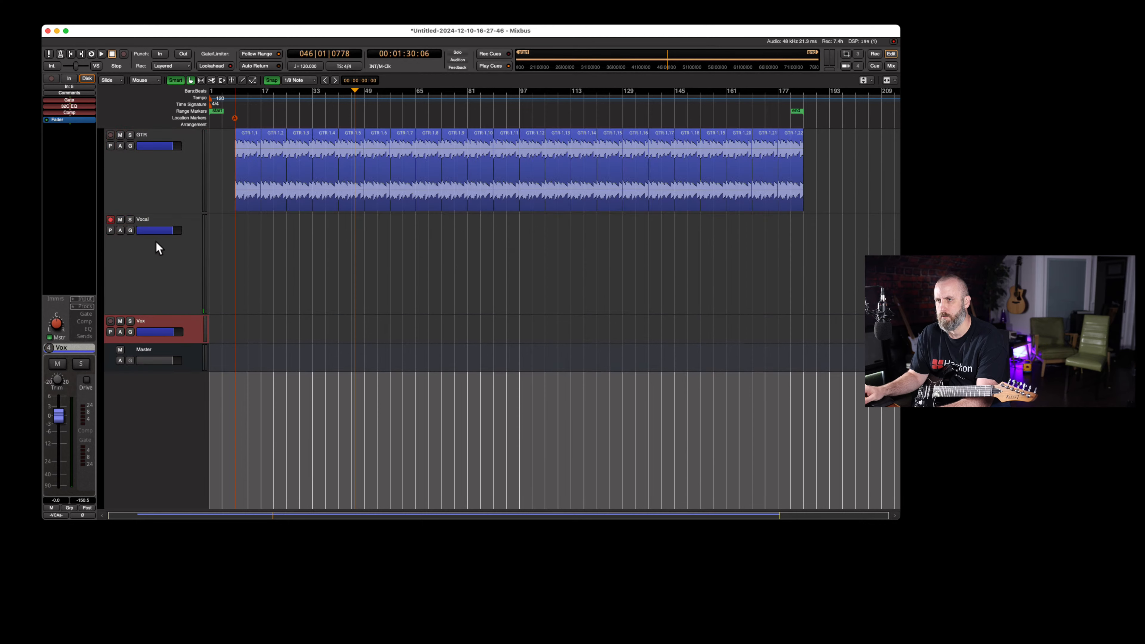
pyautogui.click(110, 321)
# Disarm the stereo Vocal track and remove it from the session
pyautogui.click(110, 219)
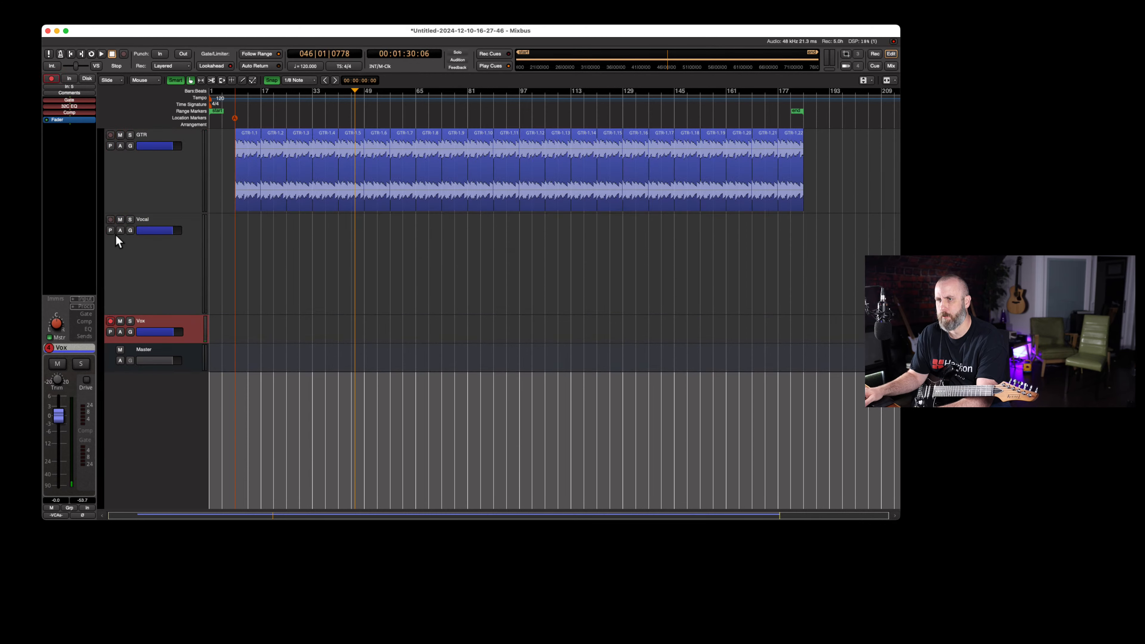
pyautogui.rightClick(121, 249)
pyautogui.click(157, 367)
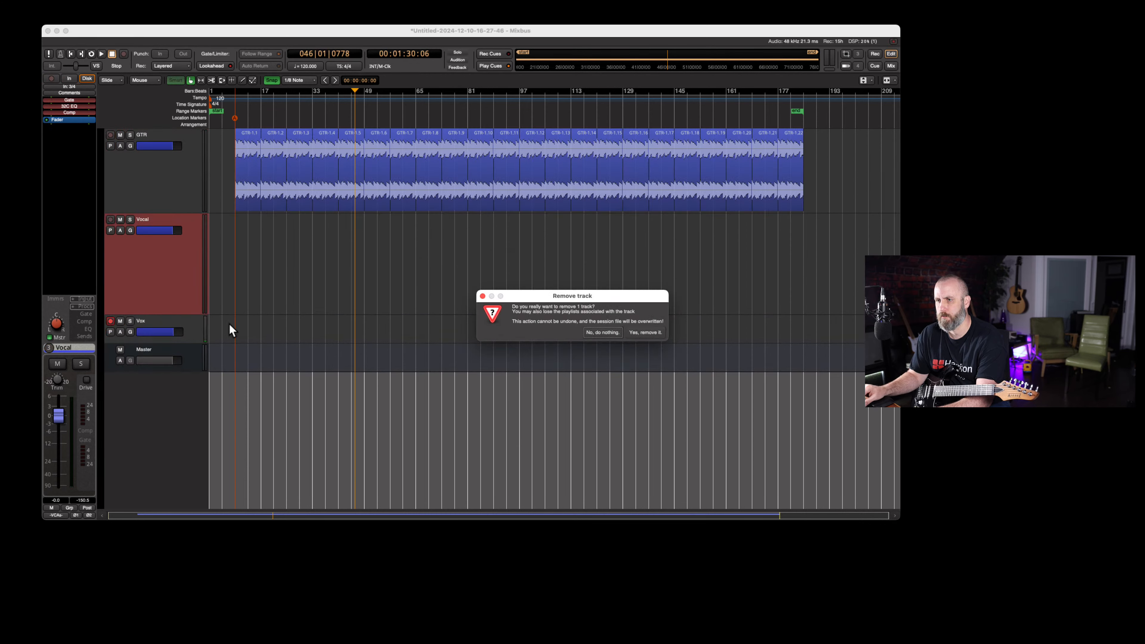
pyautogui.click(660, 332)
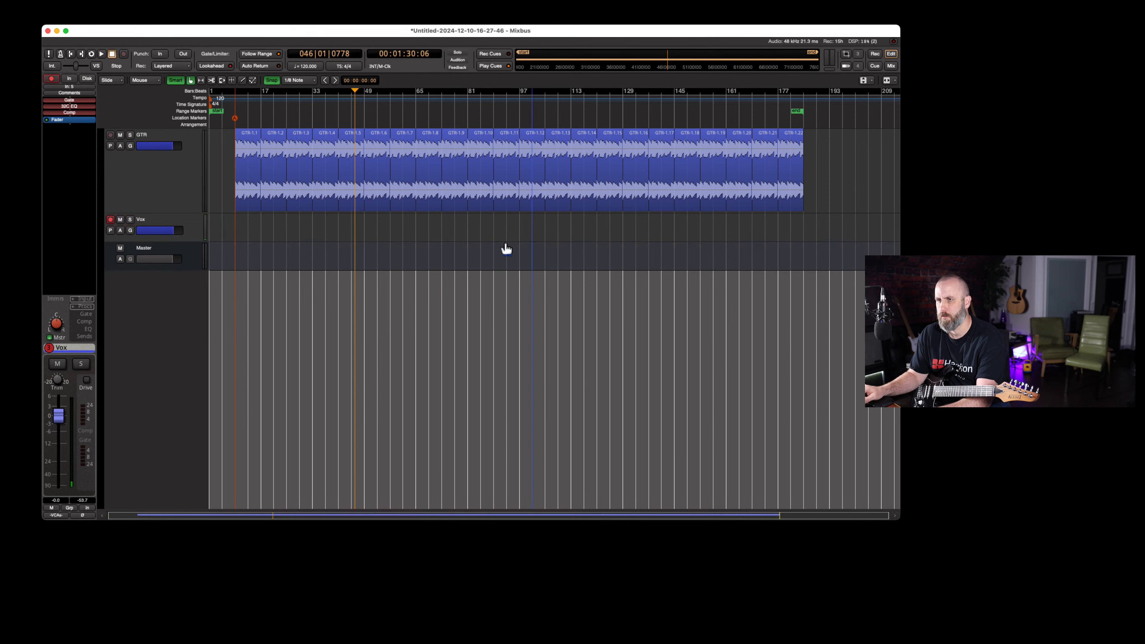
# Set the Vox track's input to In 18 and increase the track's height
pyautogui.click(161, 222)
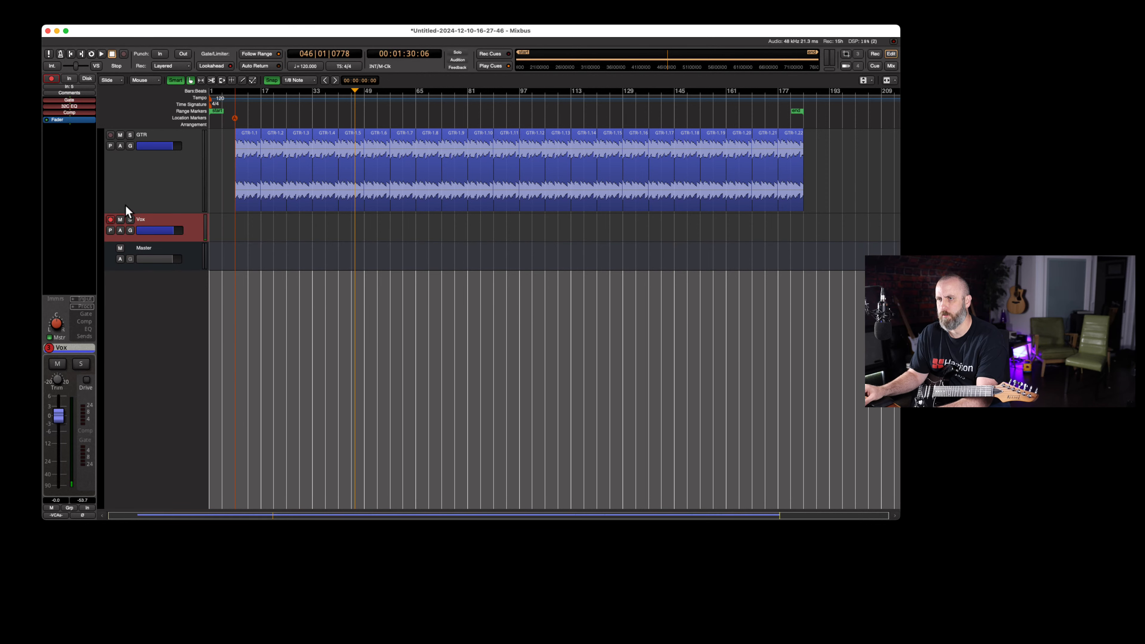
pyautogui.click(79, 88)
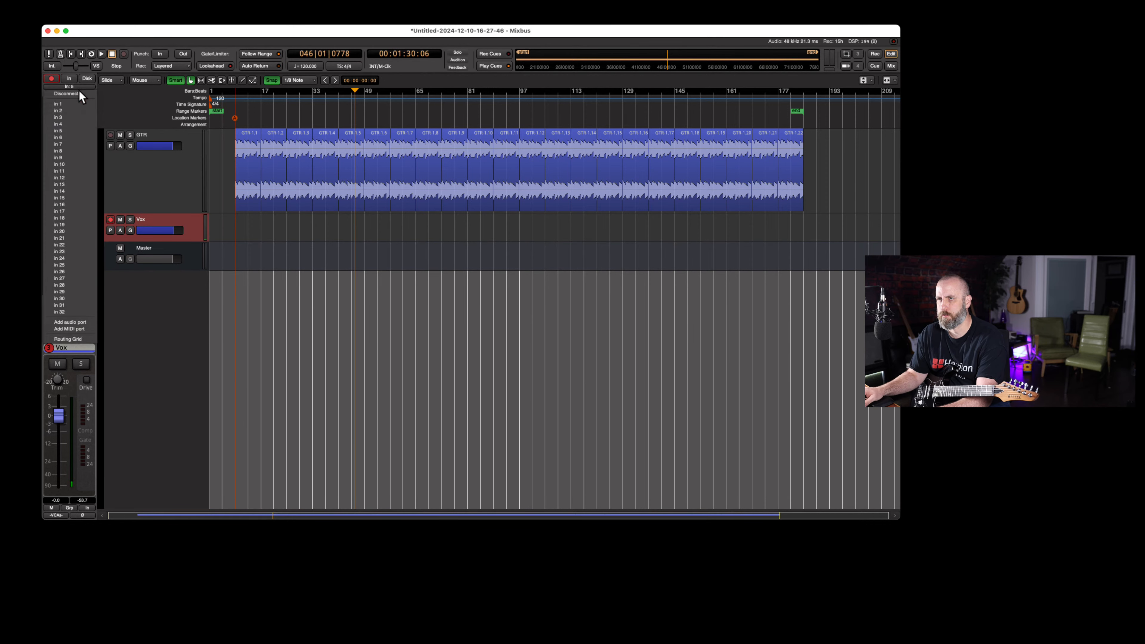
pyautogui.click(68, 231)
pyautogui.moveTo(163, 241); pyautogui.dragTo(151, 316)
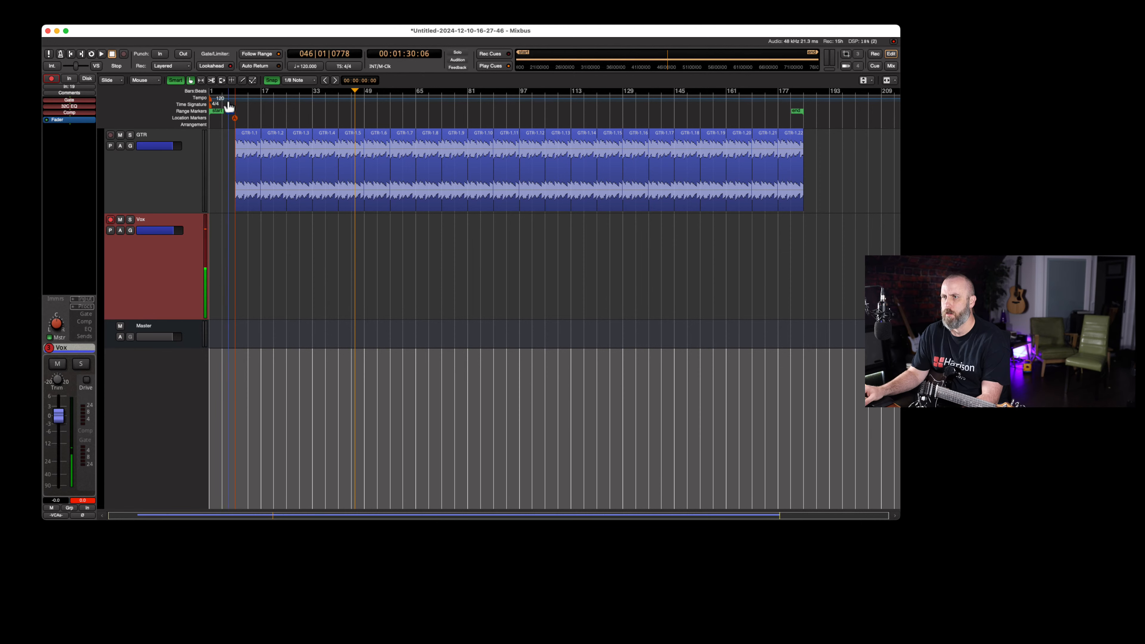
# Record a vocal take on the Vox track from bar 9 to about bar 18
pyautogui.click(236, 103)
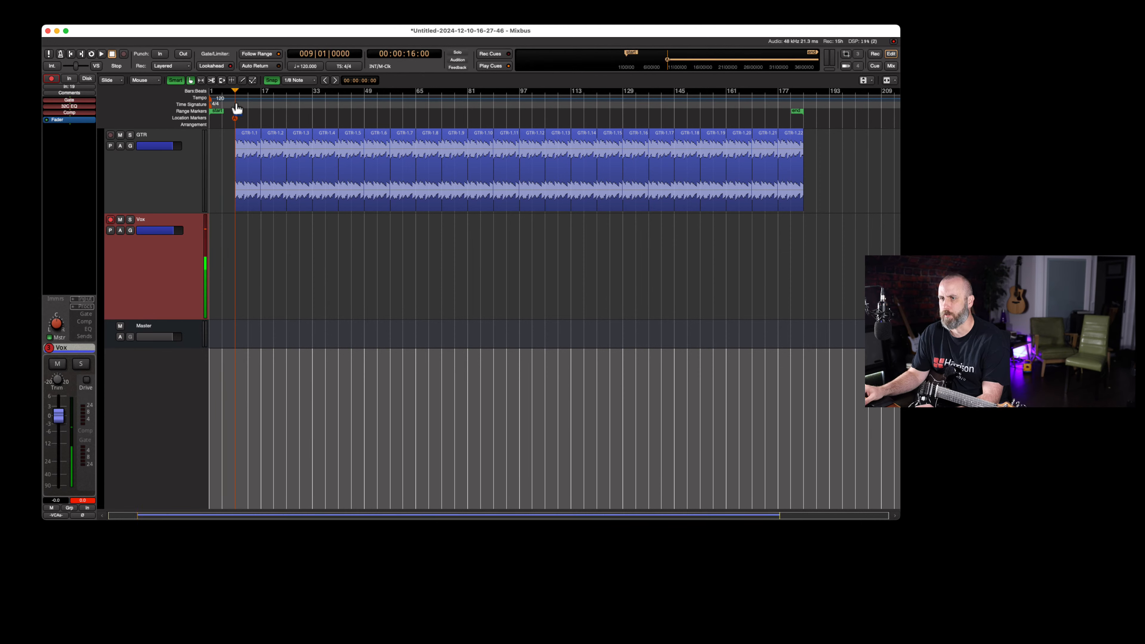
pyautogui.hotkey('shift', 'r')
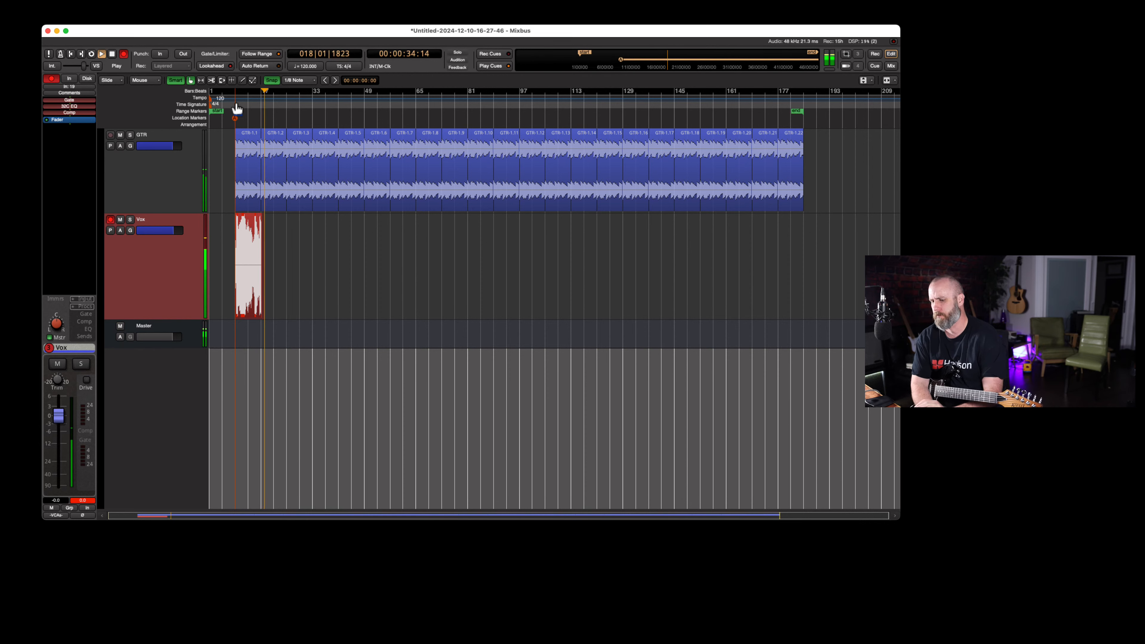
pyautogui.press('space')
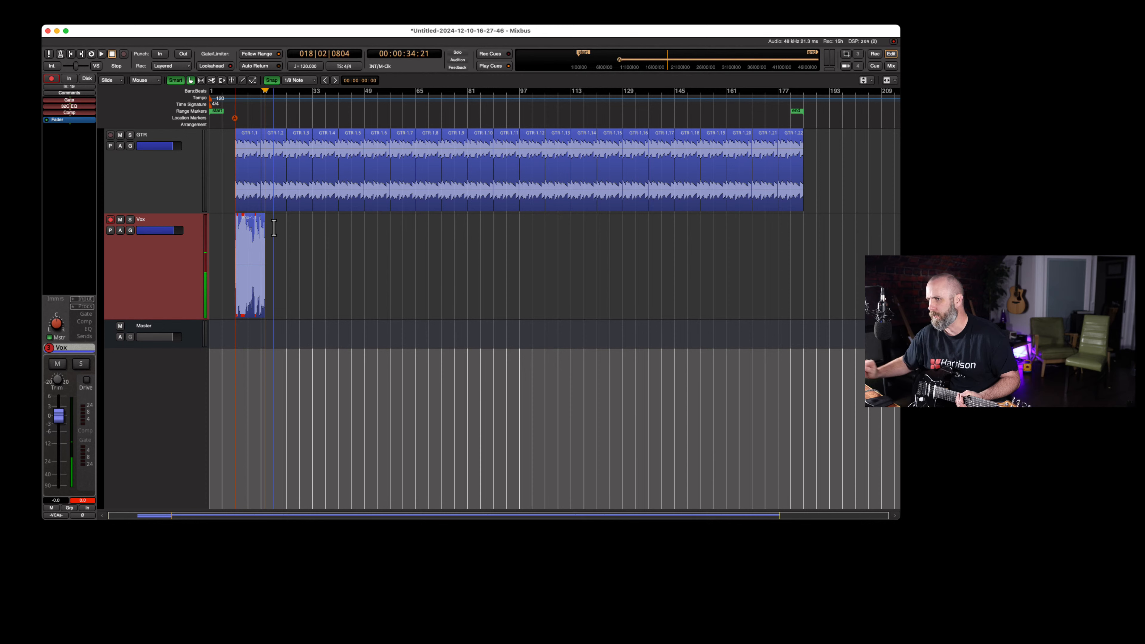
# Delete the recorded vocal region from the Vox track
pyautogui.click(268, 288)
pyautogui.click(255, 293)
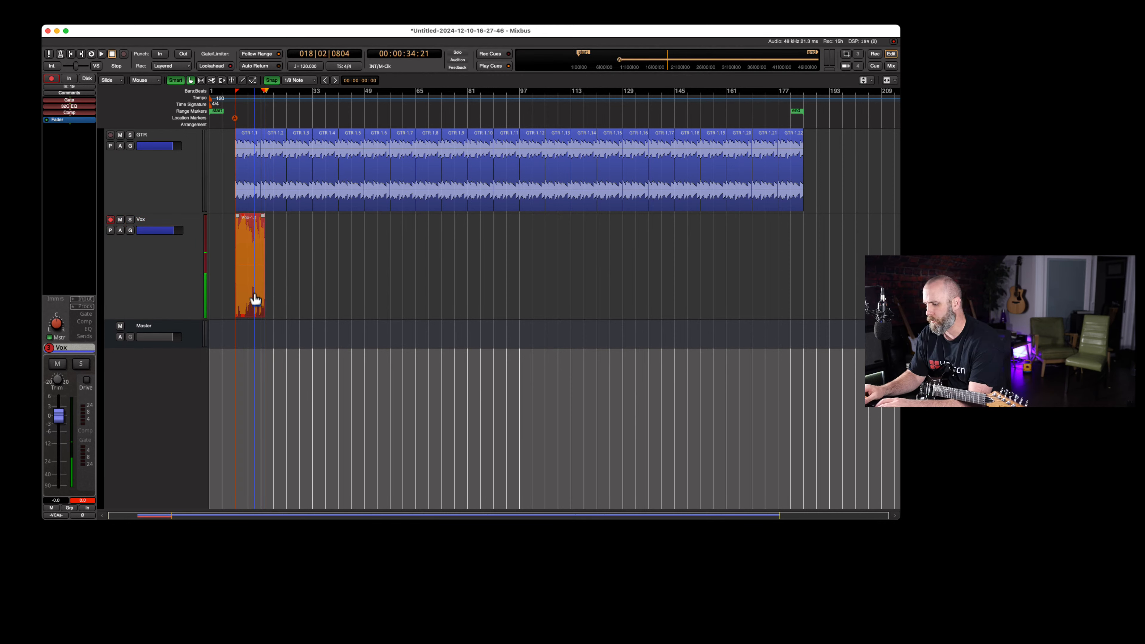
pyautogui.press('Delete')
# Record a new vocal take on the Vox track from bar 9, stopping in bar 17
pyautogui.click(236, 102)
pyautogui.hotkey('shift', 'r')
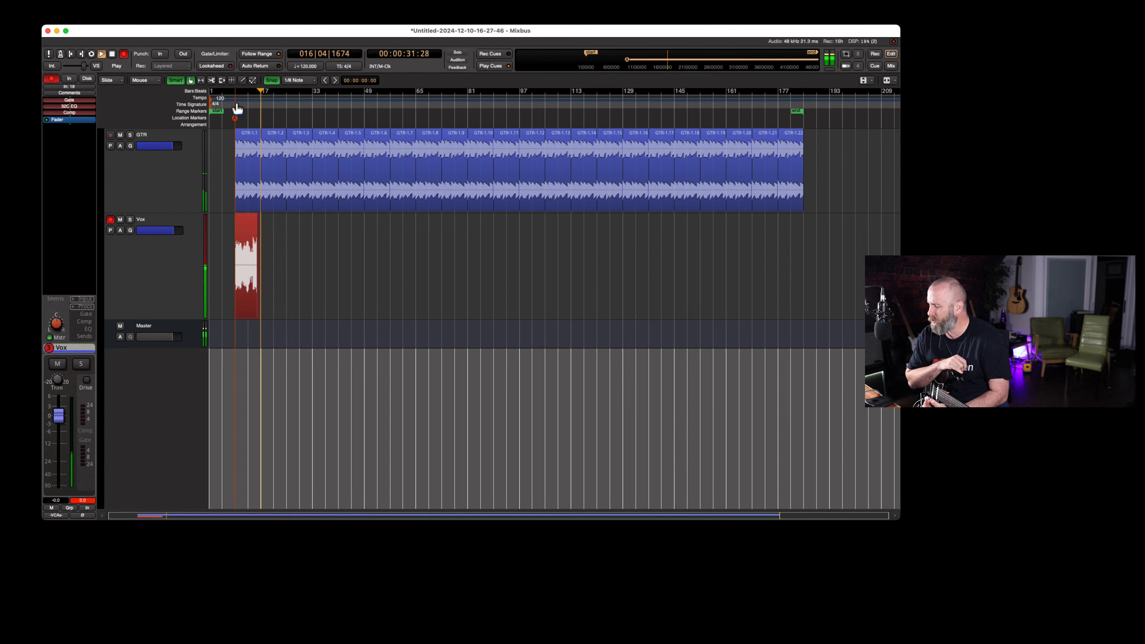
pyautogui.press('space')
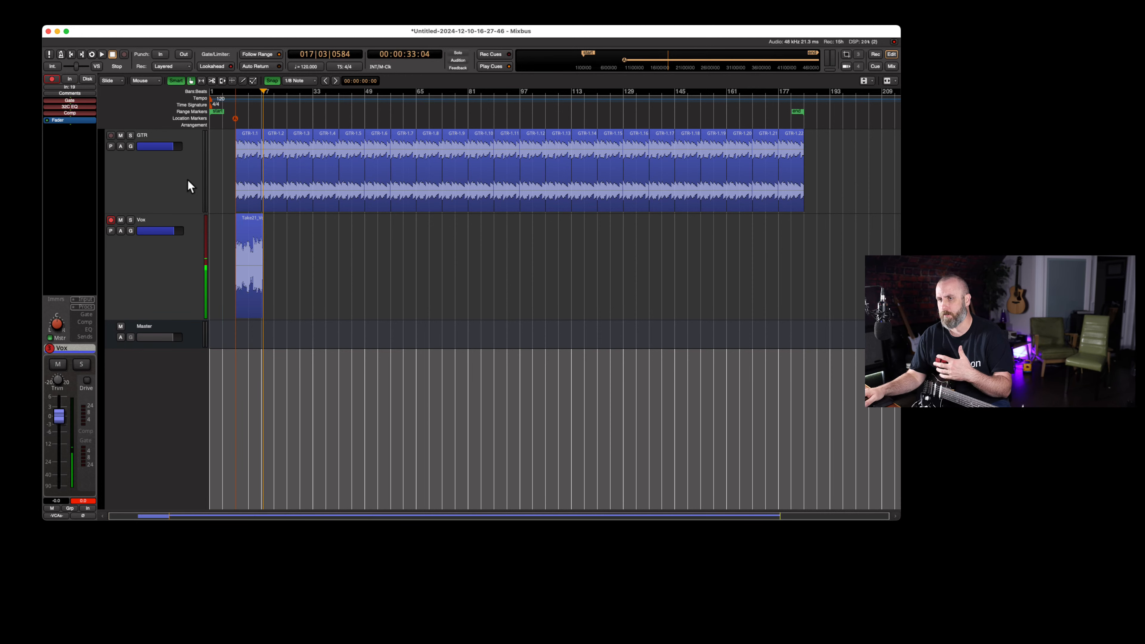
# Examine the cued drum clip on the Cue page, return to the editor and select the Vox take
pyautogui.scroll(2, 160, 183)
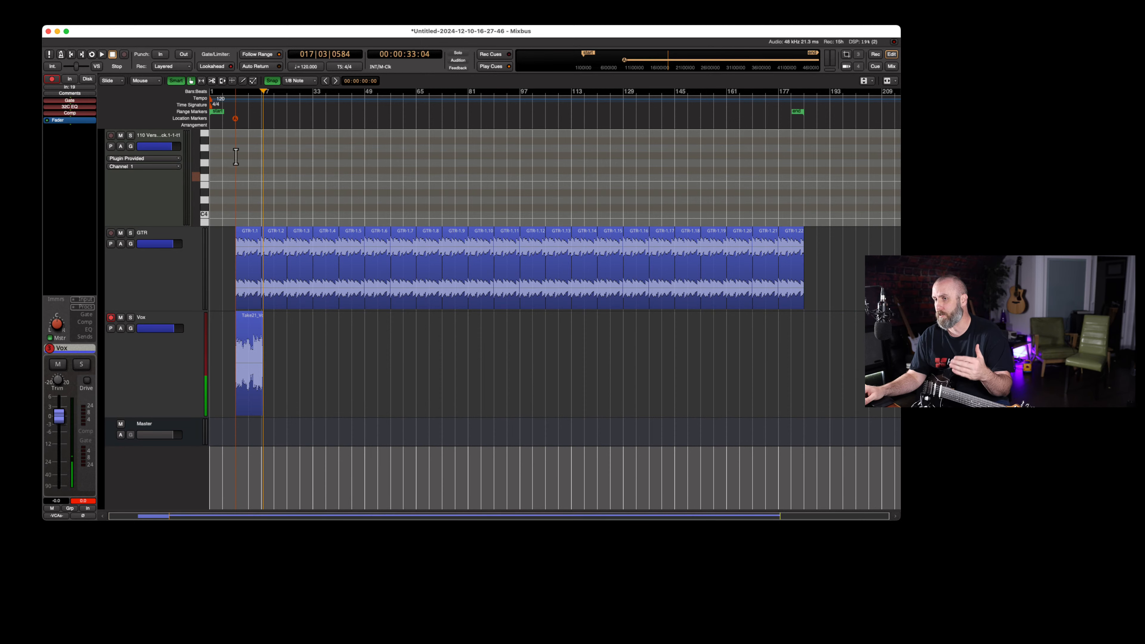
pyautogui.click(875, 67)
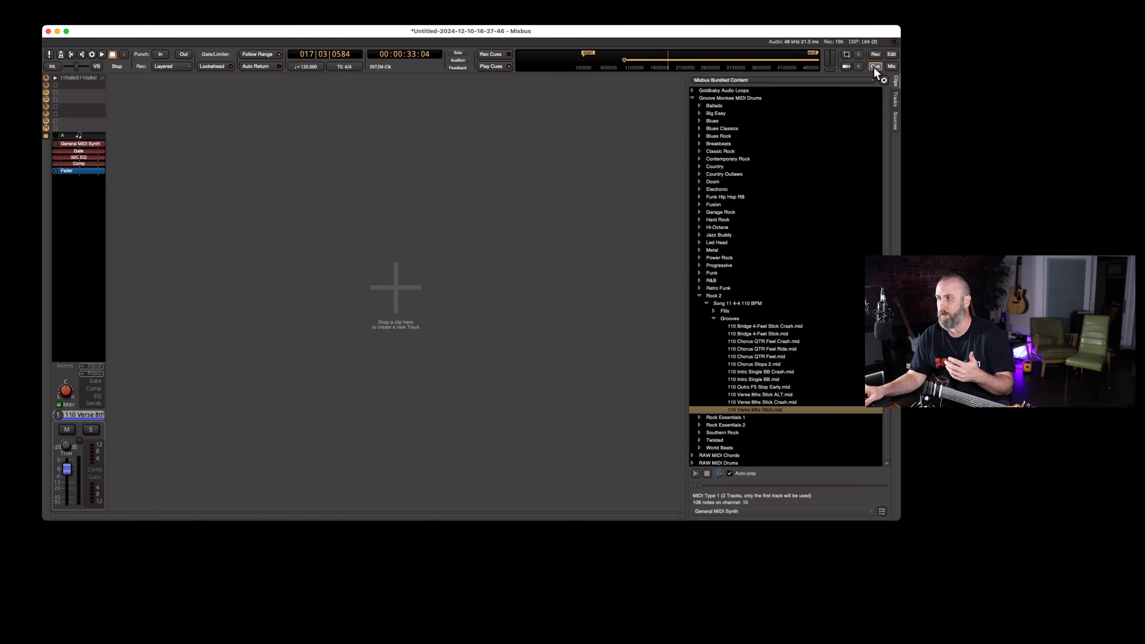
pyautogui.click(891, 54)
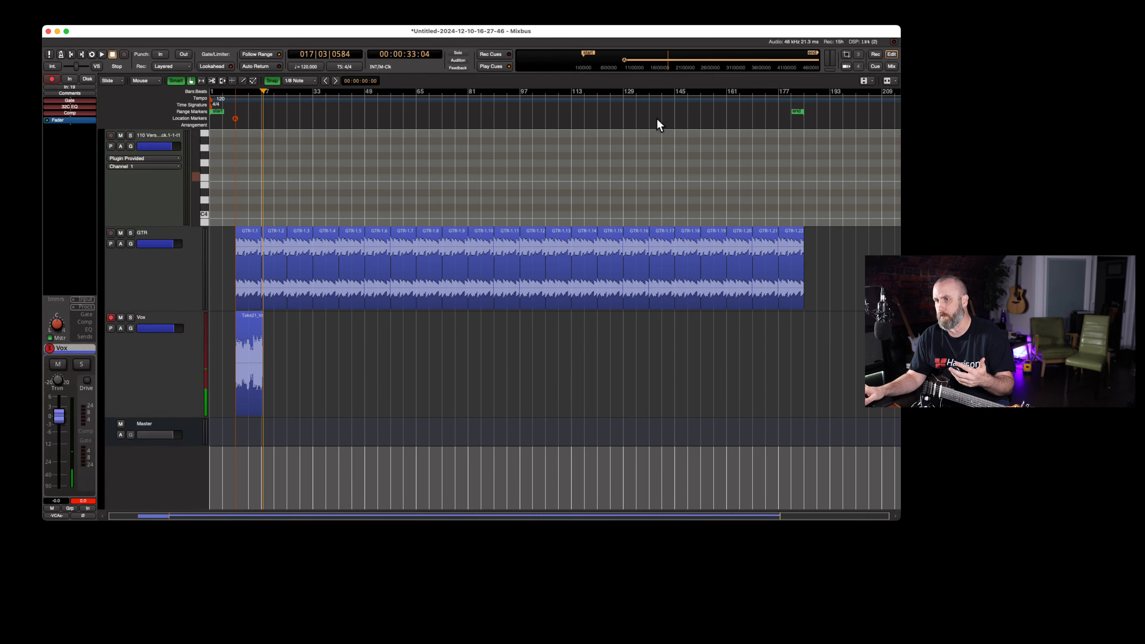
pyautogui.click(251, 388)
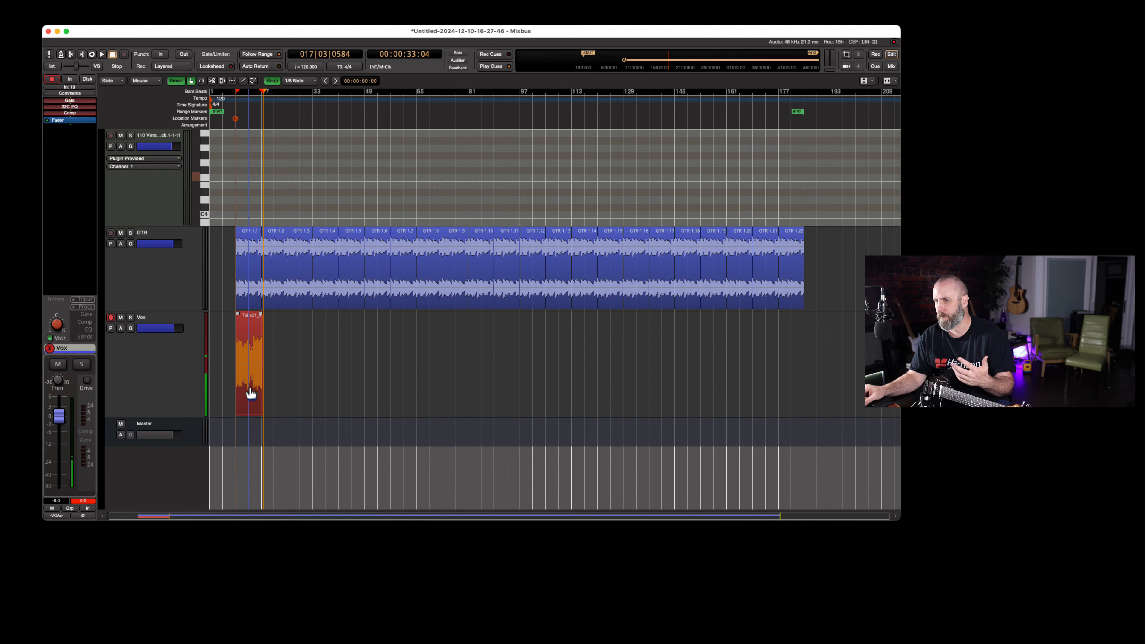
# Add one MIDI track with the General MIDI Synth instrument below the Vox track and increase its height
pyautogui.scroll(-3, 160, 359)
pyautogui.scroll(1, 160, 359)
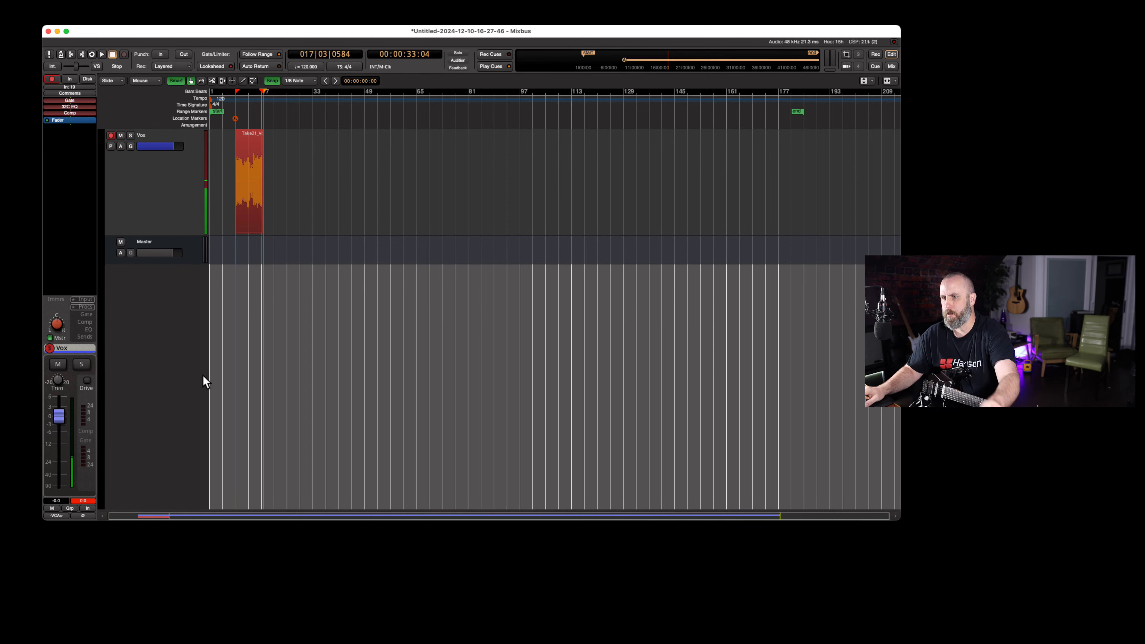
pyautogui.doubleClick(170, 335)
pyautogui.click(45, 262)
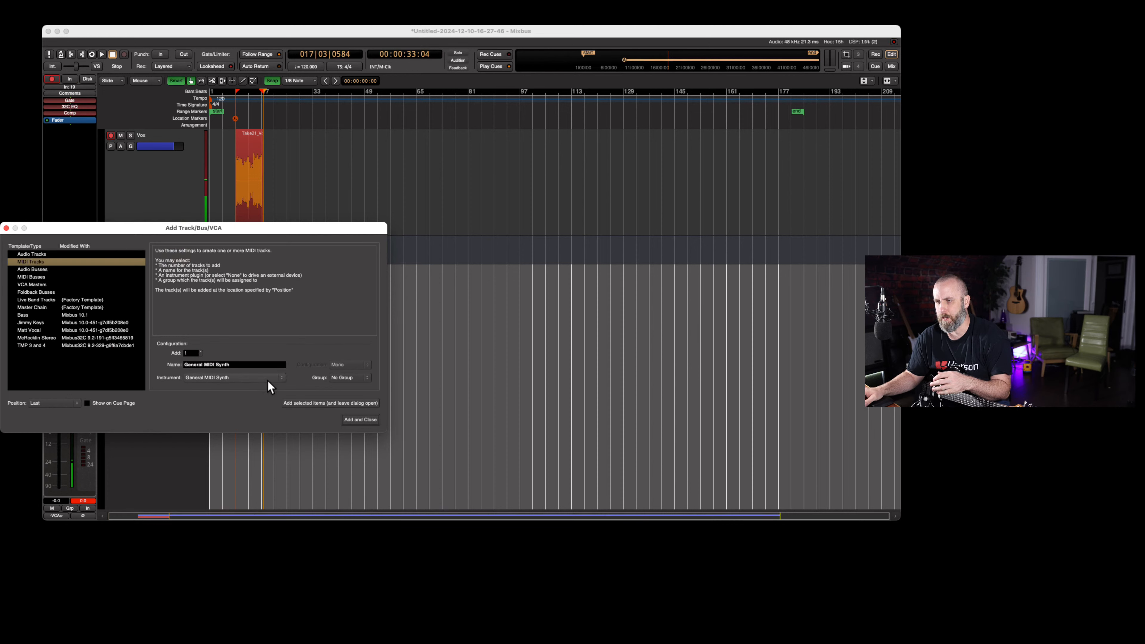
pyautogui.click(353, 420)
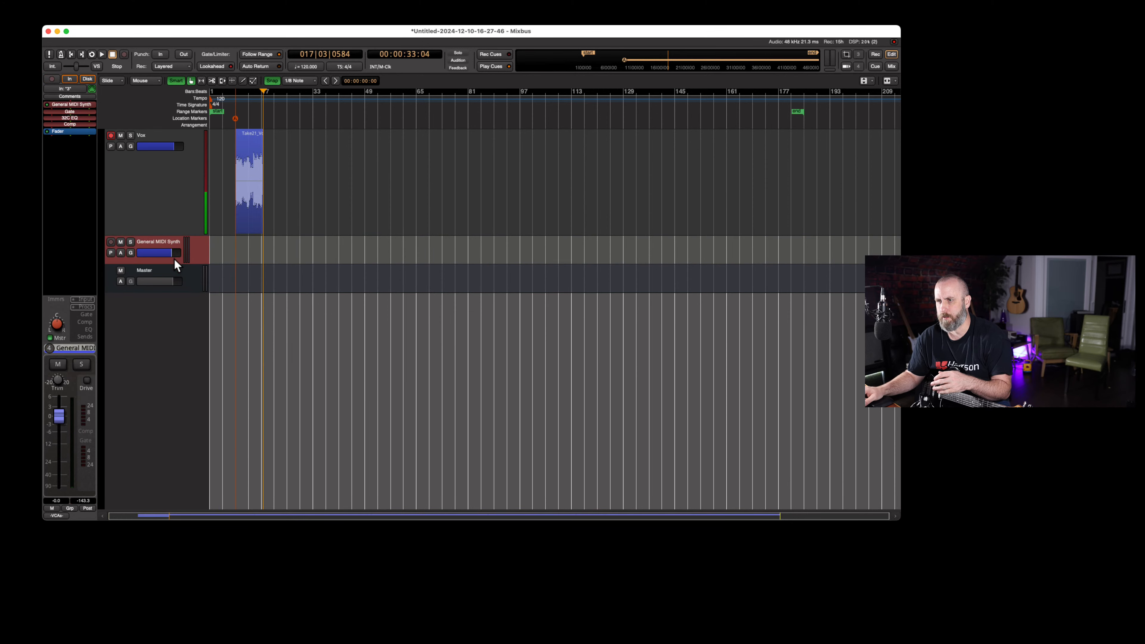
pyautogui.moveTo(173, 263); pyautogui.dragTo(190, 336)
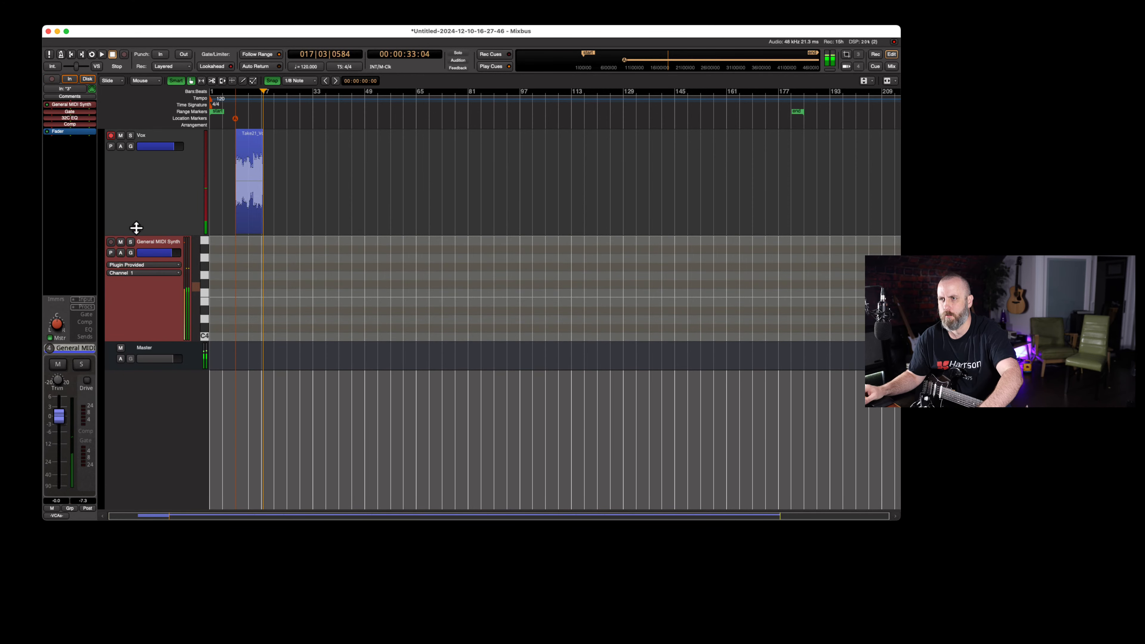
# Open the General MIDI Synth plugin window and set the track's channels to fixed playback channel 1 and inbound forced to one channel
pyautogui.doubleClick(76, 107)
pyautogui.moveTo(59, 47); pyautogui.dragTo(412, 270)
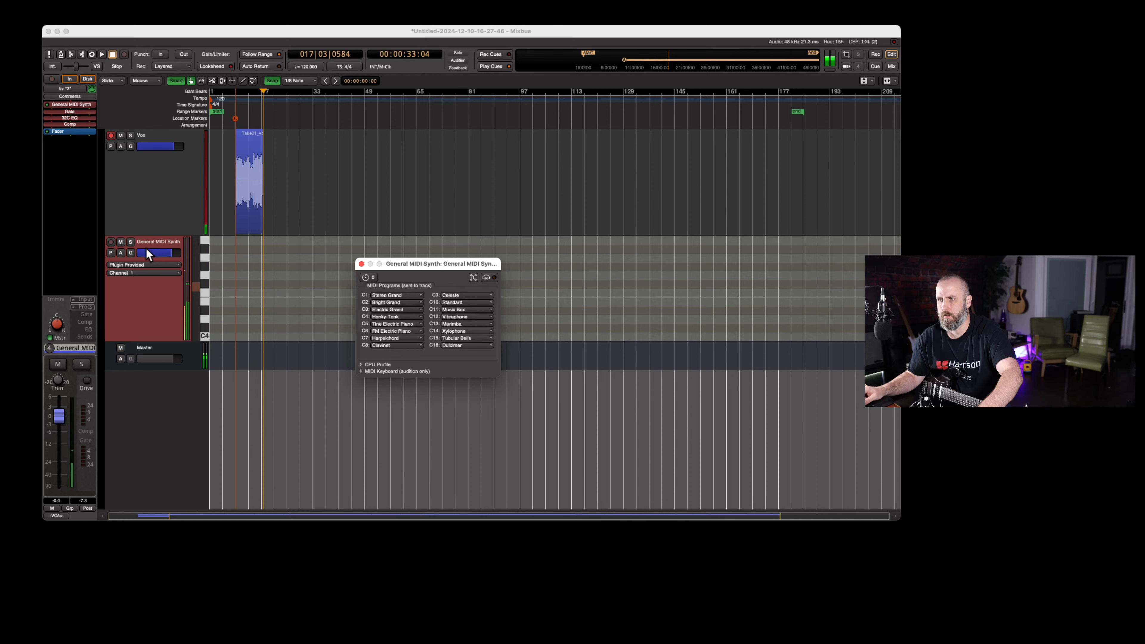
pyautogui.rightClick(138, 293)
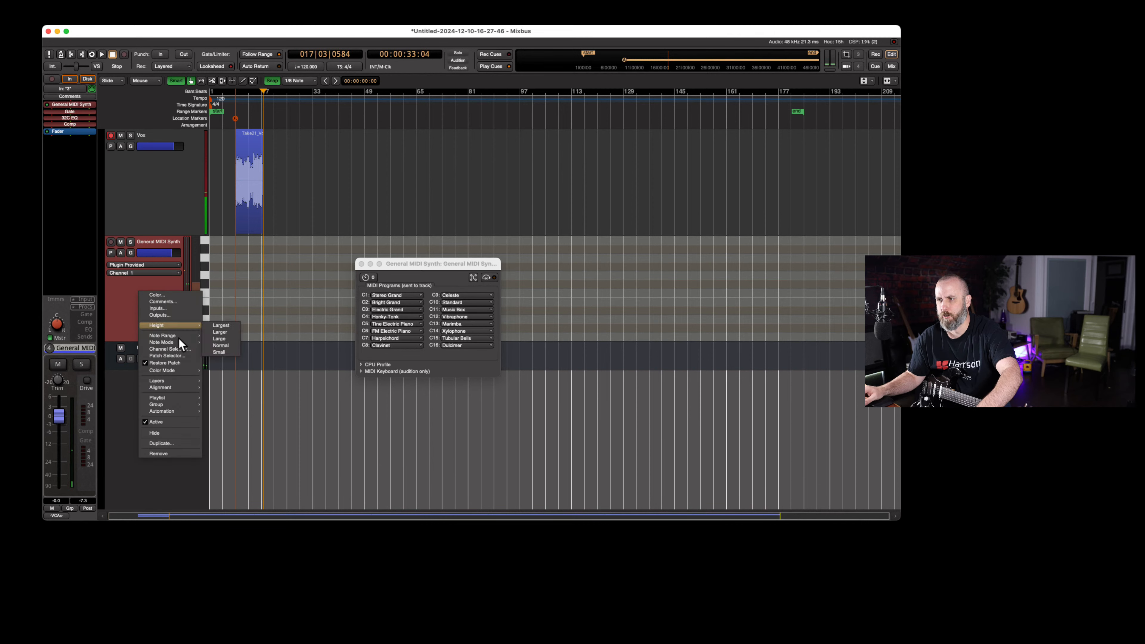
pyautogui.click(175, 349)
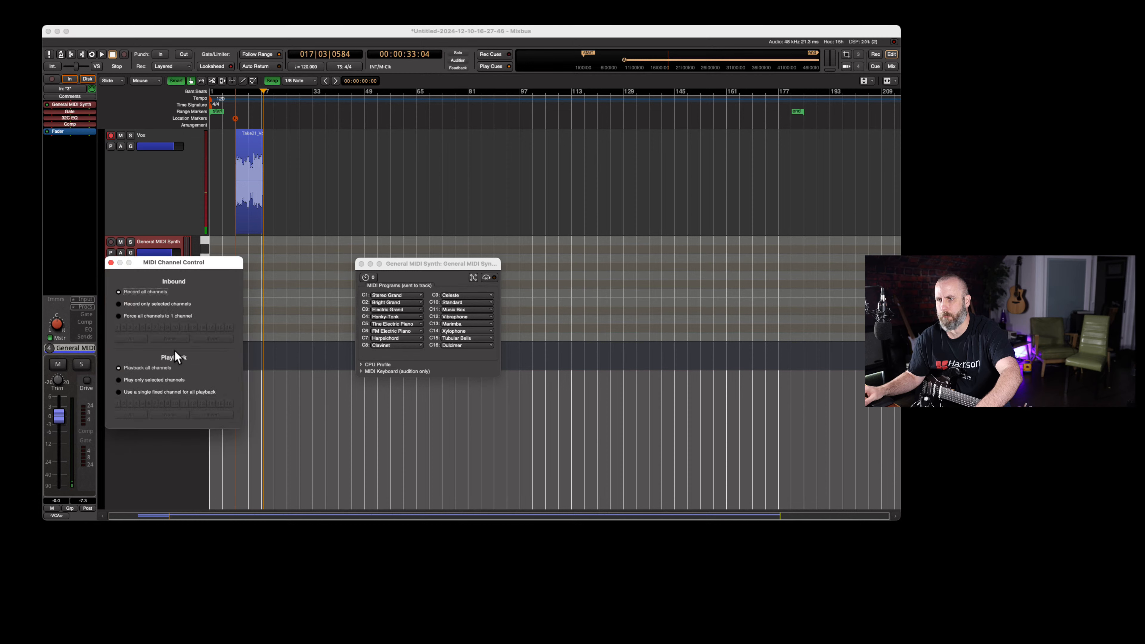
pyautogui.moveTo(151, 266); pyautogui.dragTo(209, 279)
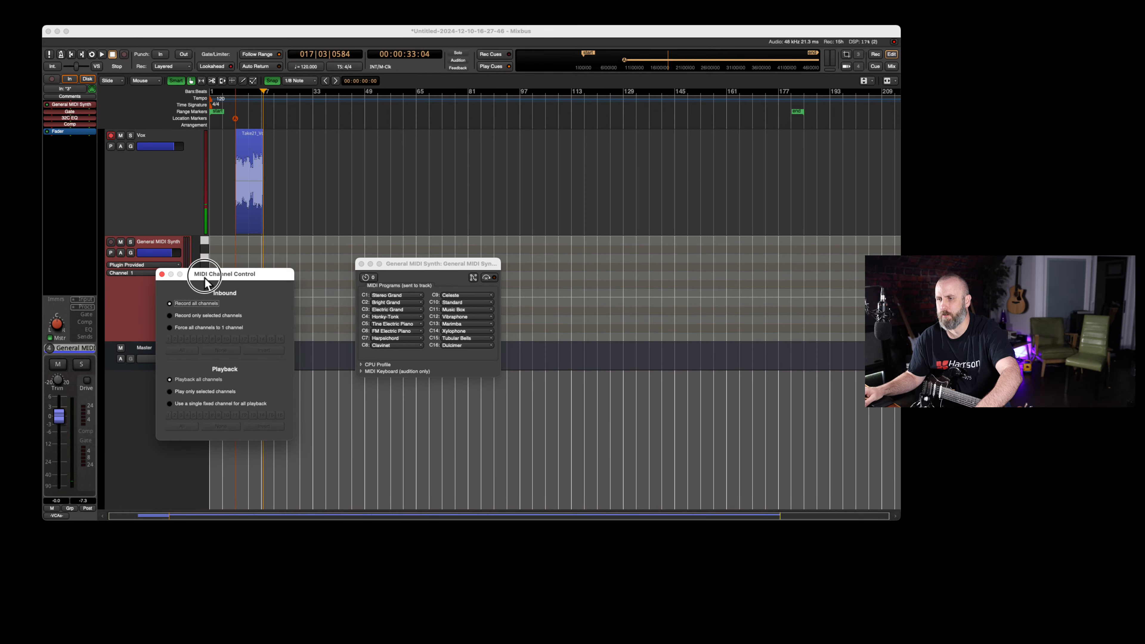
pyautogui.click(173, 402)
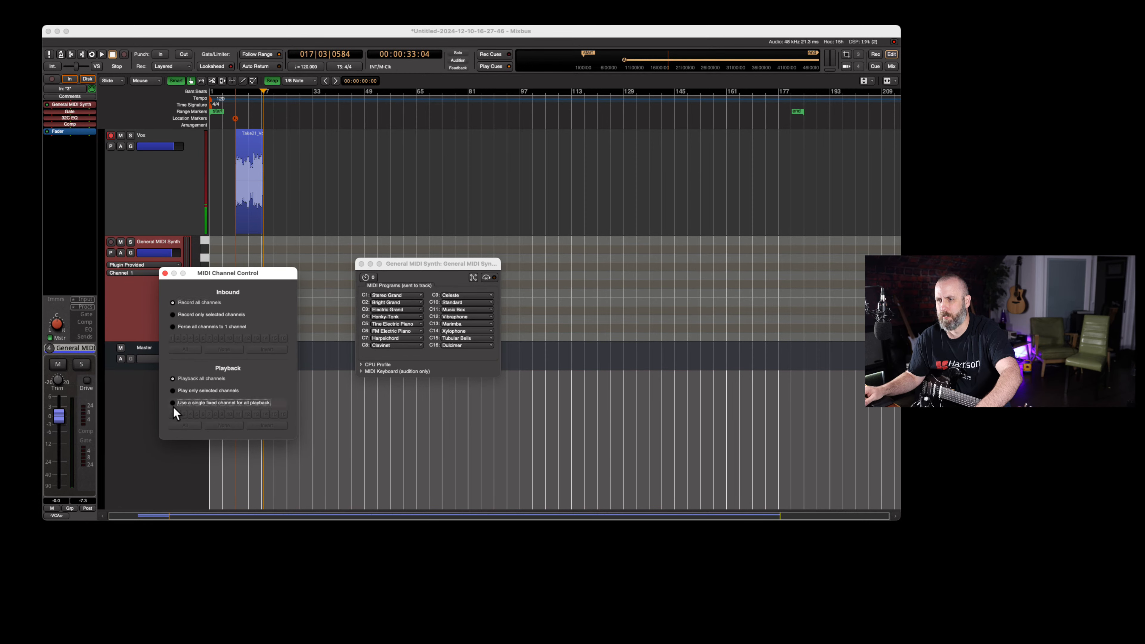
pyautogui.click(172, 415)
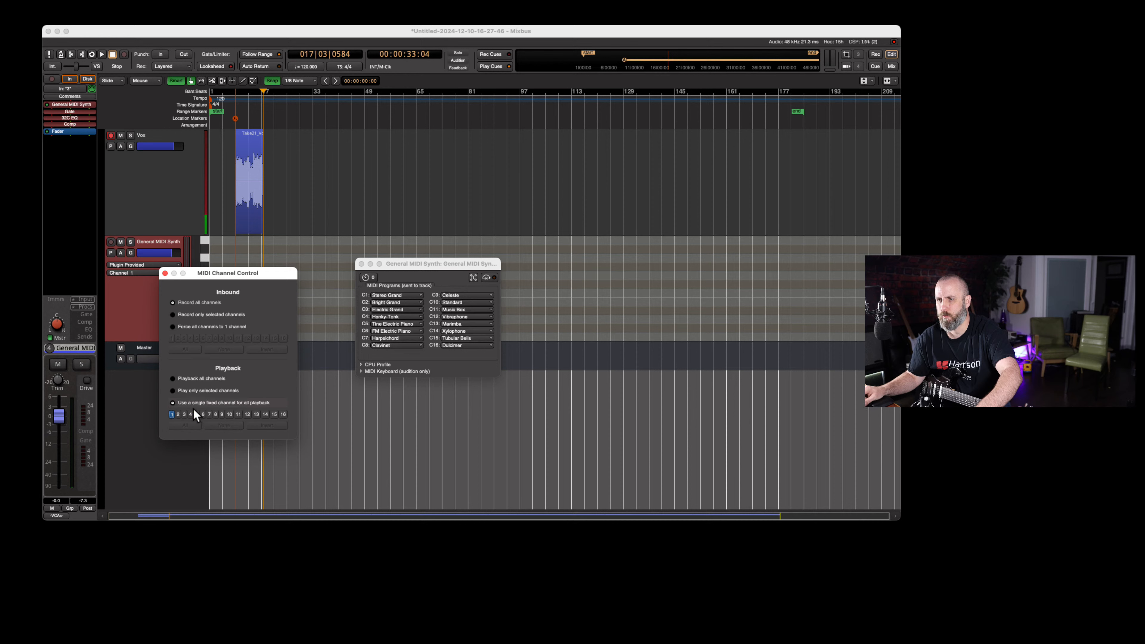
pyautogui.click(174, 328)
pyautogui.click(165, 273)
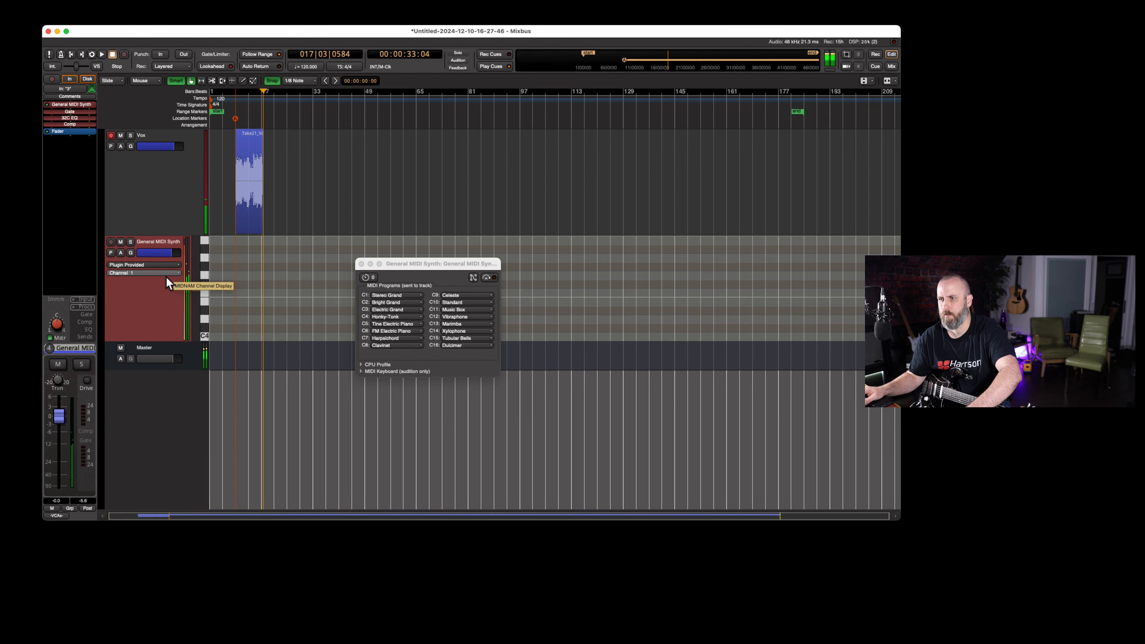
# Close the General MIDI Synth window and record from bar 9 on the armed Vox track, stopping in bar 13
pyautogui.click(361, 263)
pyautogui.click(235, 107)
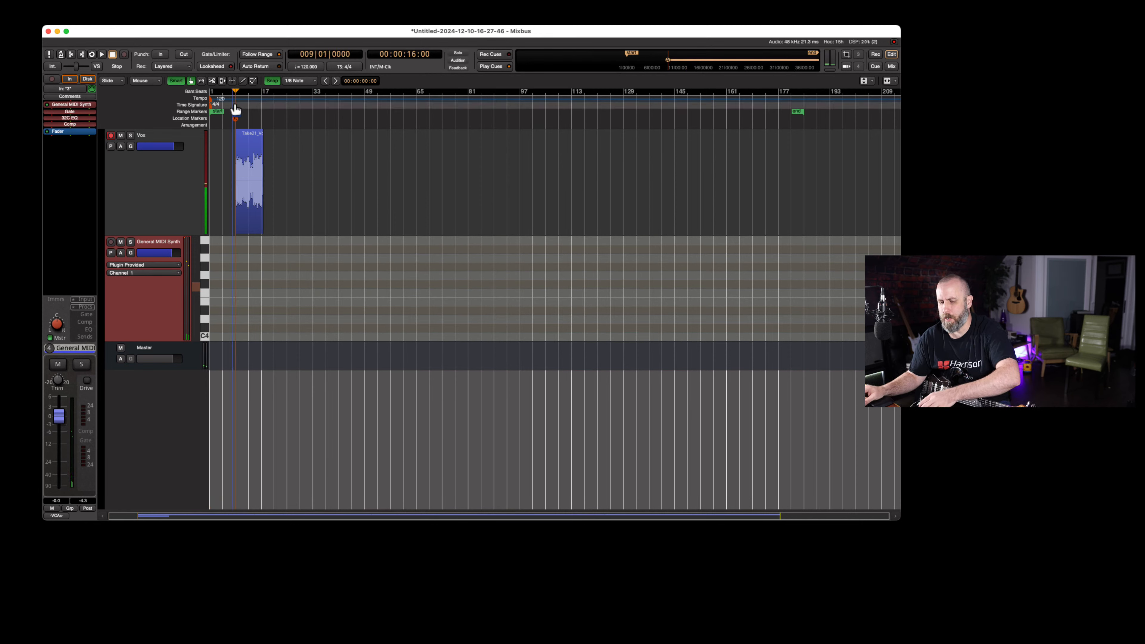
pyautogui.hotkey('shift', 'r')
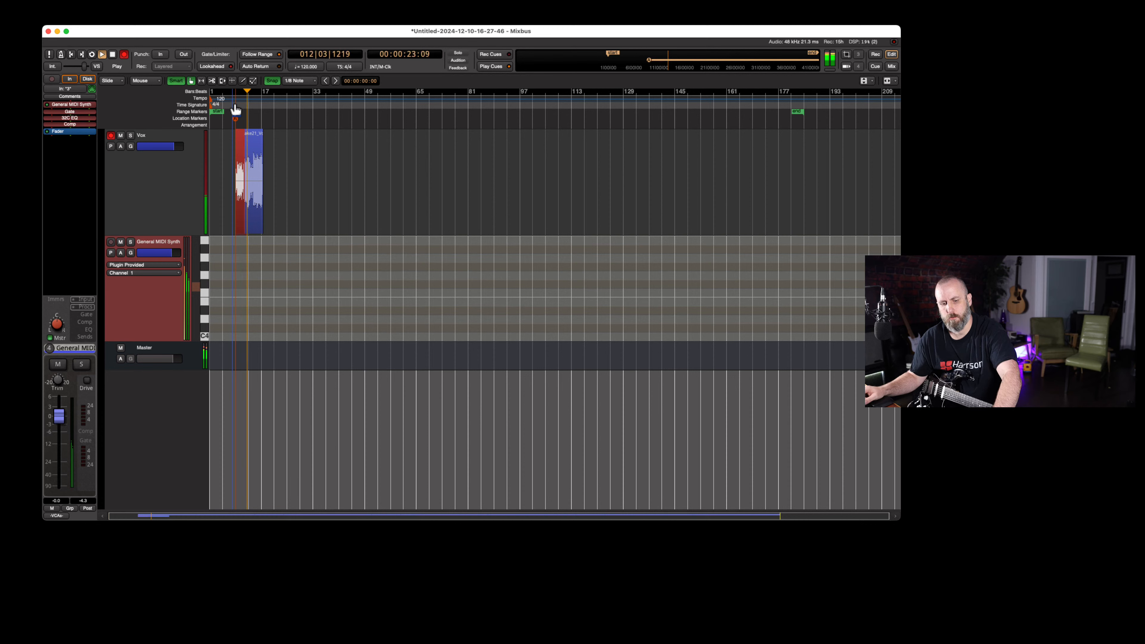
pyautogui.press('space')
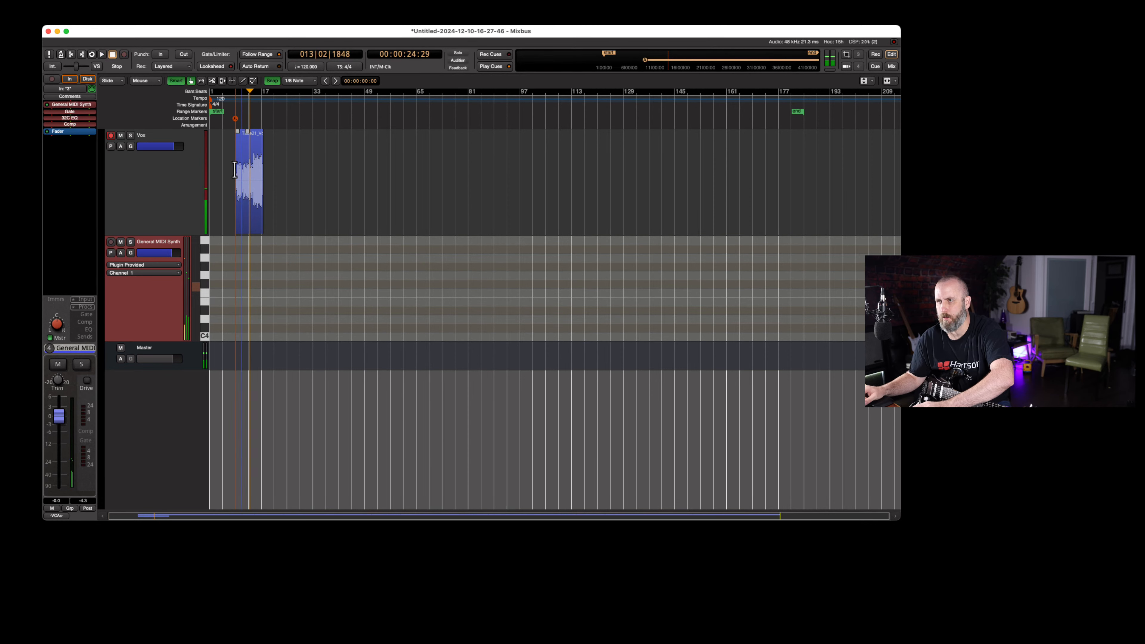
# Arm the General MIDI Synth track for recording, and disarm and mute the Vox track
pyautogui.click(111, 242)
pyautogui.click(112, 185)
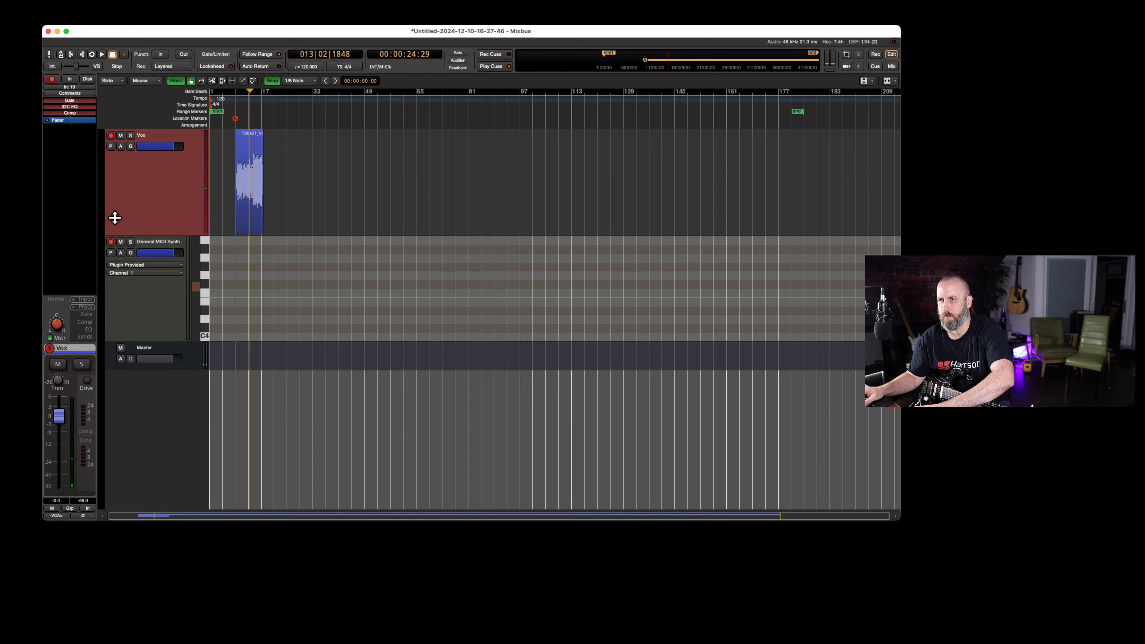
pyautogui.click(111, 136)
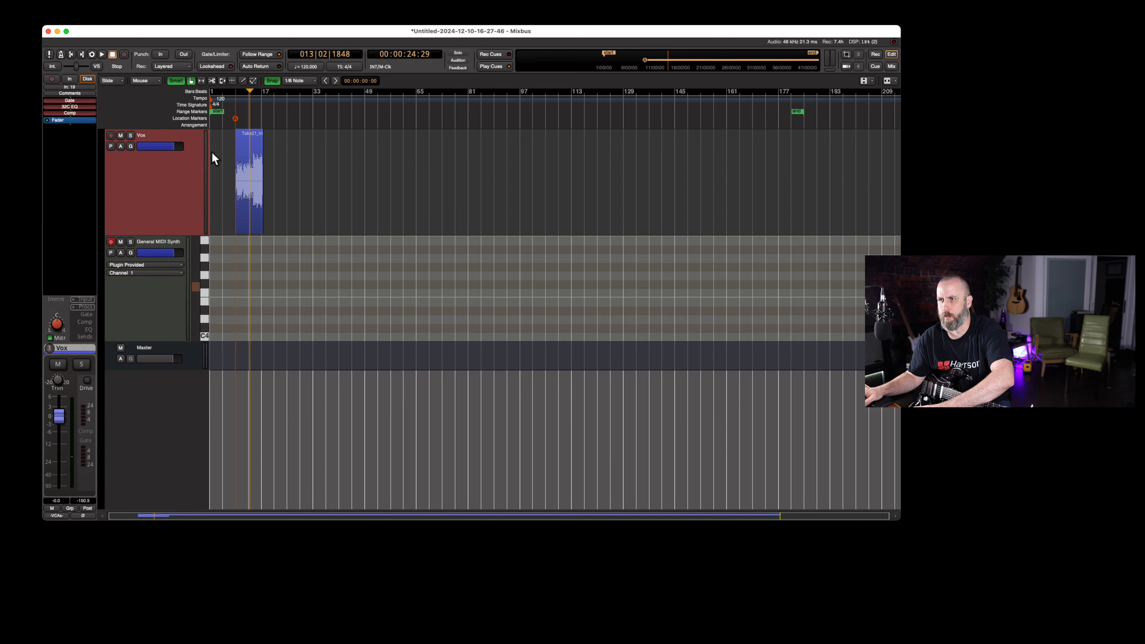
pyautogui.click(120, 138)
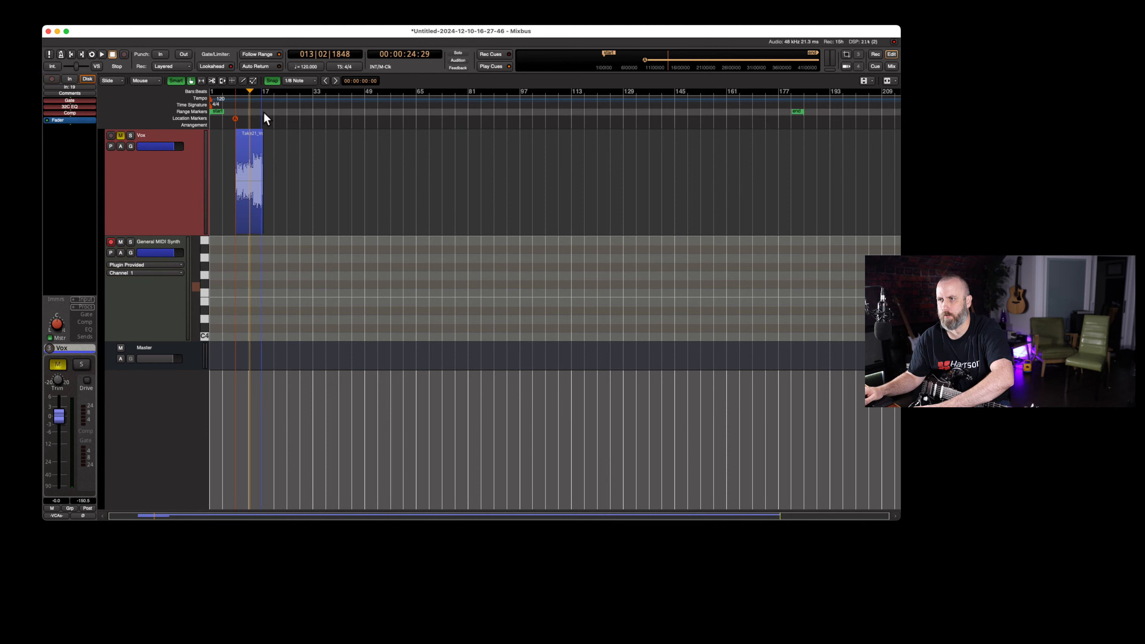
# Start recording on the General MIDI Synth track from bar 9
pyautogui.click(237, 105)
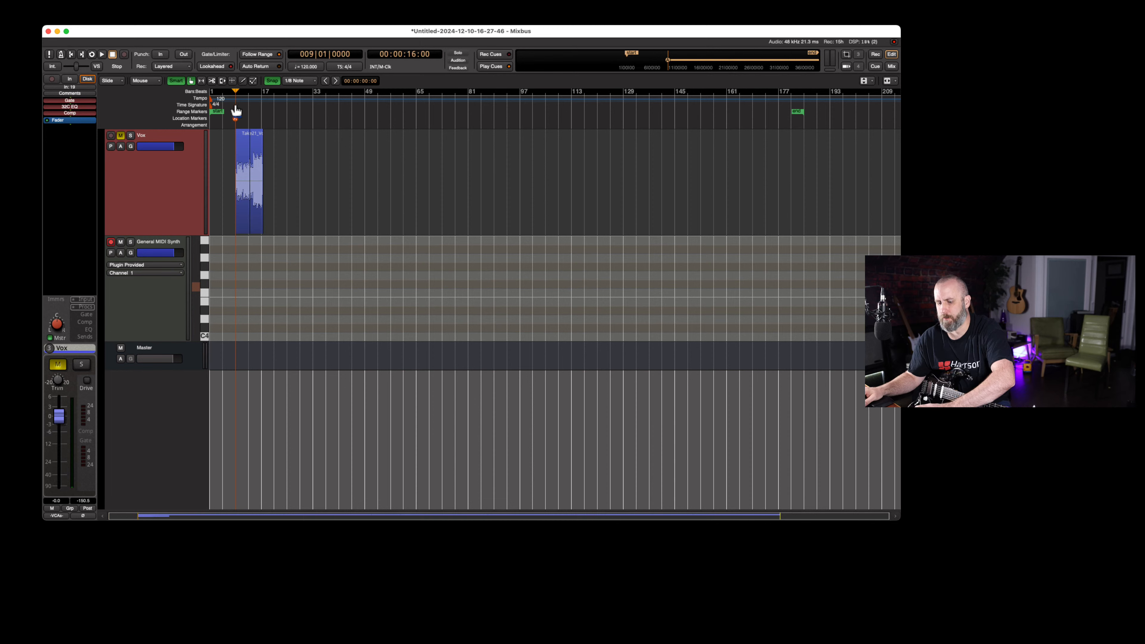
pyautogui.hotkey('shift', 'r')
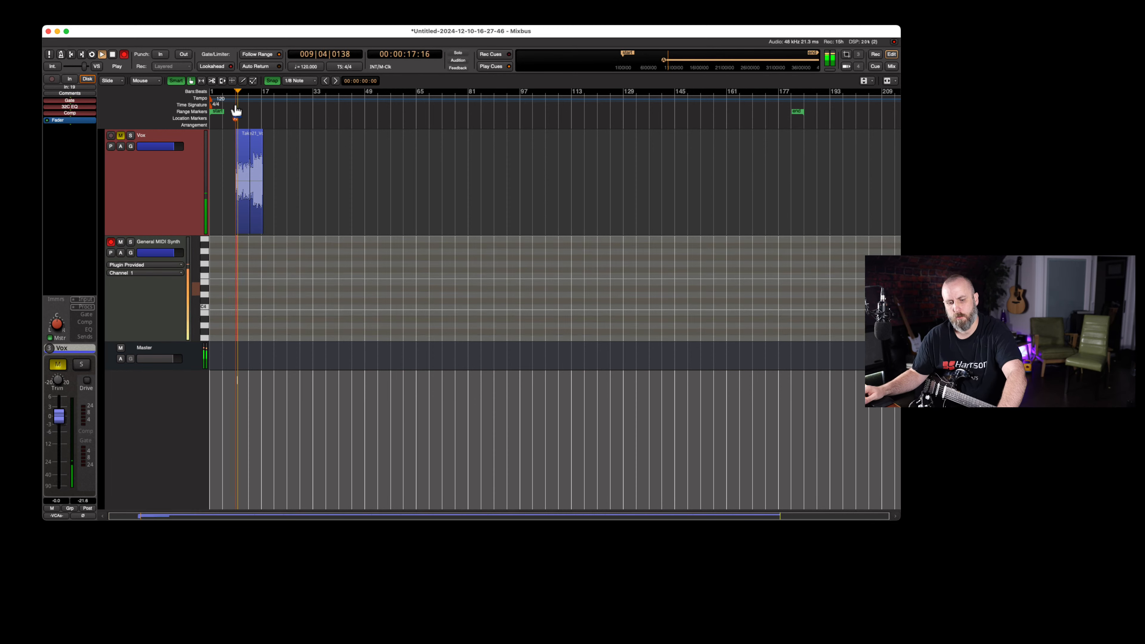
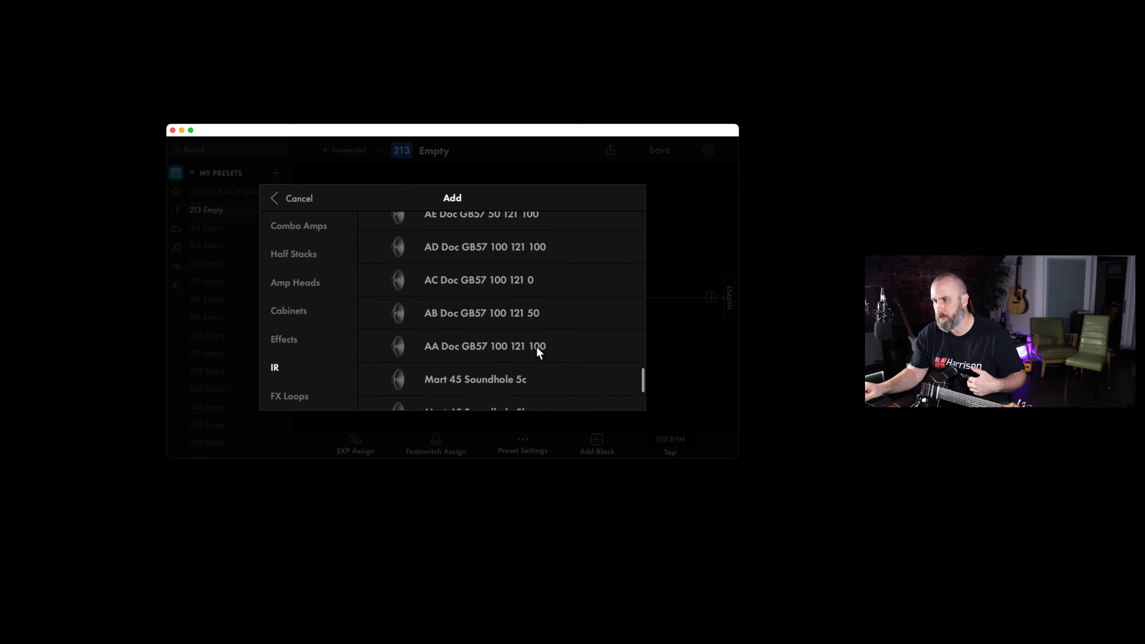
# Examine the Doc impulse responses from the AA GB57 entries up to the LK Max entry and leave the block picker
pyautogui.scroll(5, 537, 347)
pyautogui.scroll(3, 537, 346)
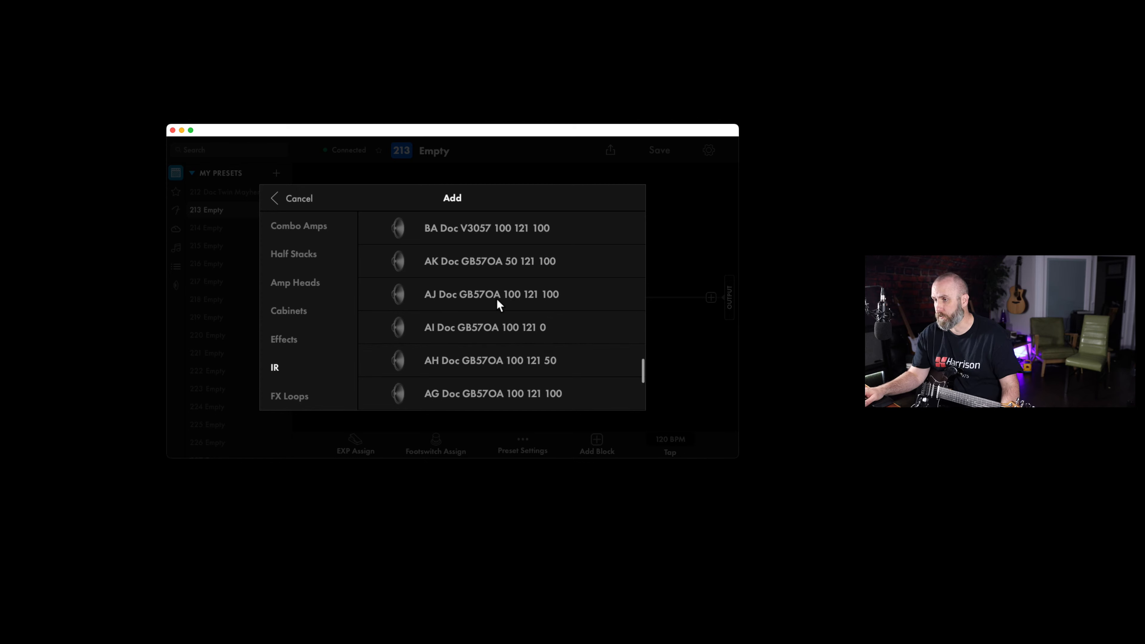
pyautogui.scroll(-2, 491, 316)
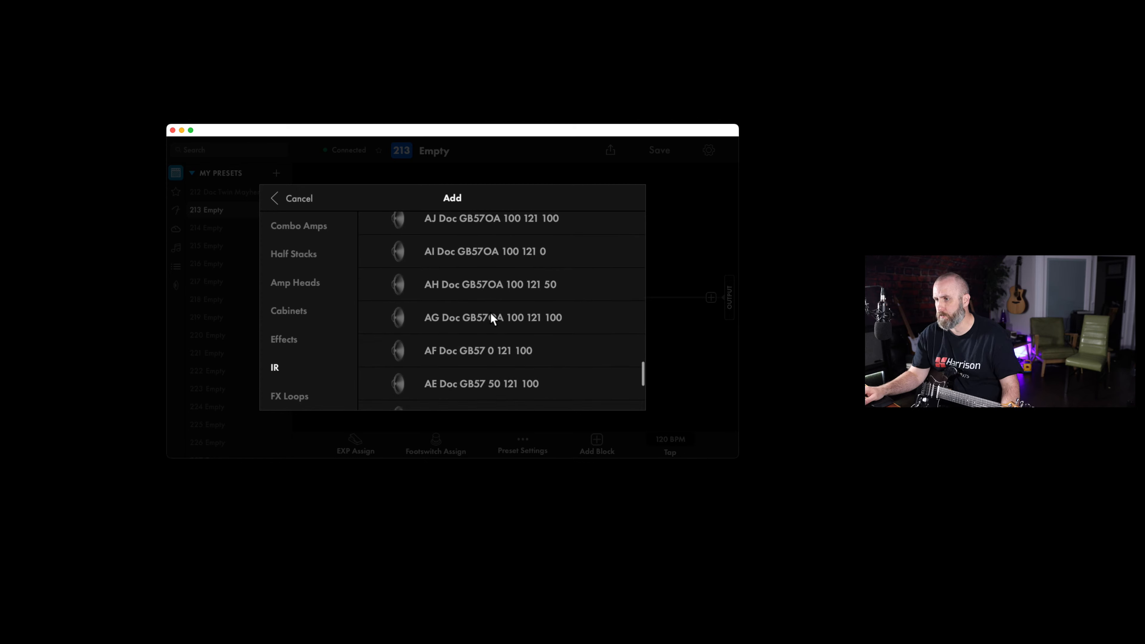
pyautogui.scroll(4, 488, 314)
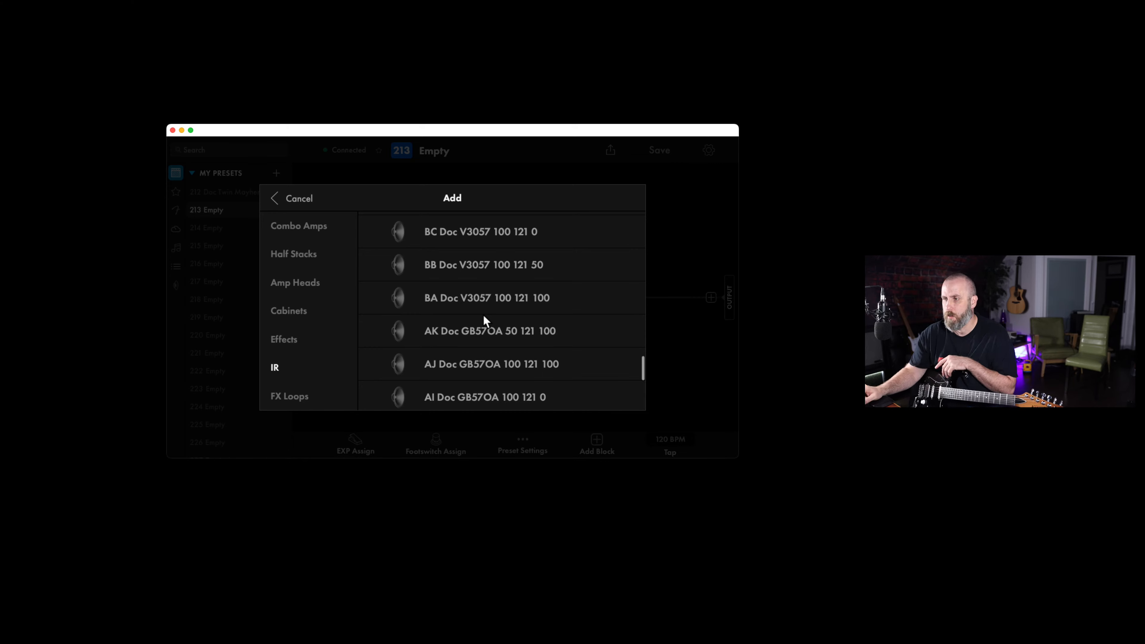
pyautogui.scroll(5, 484, 316)
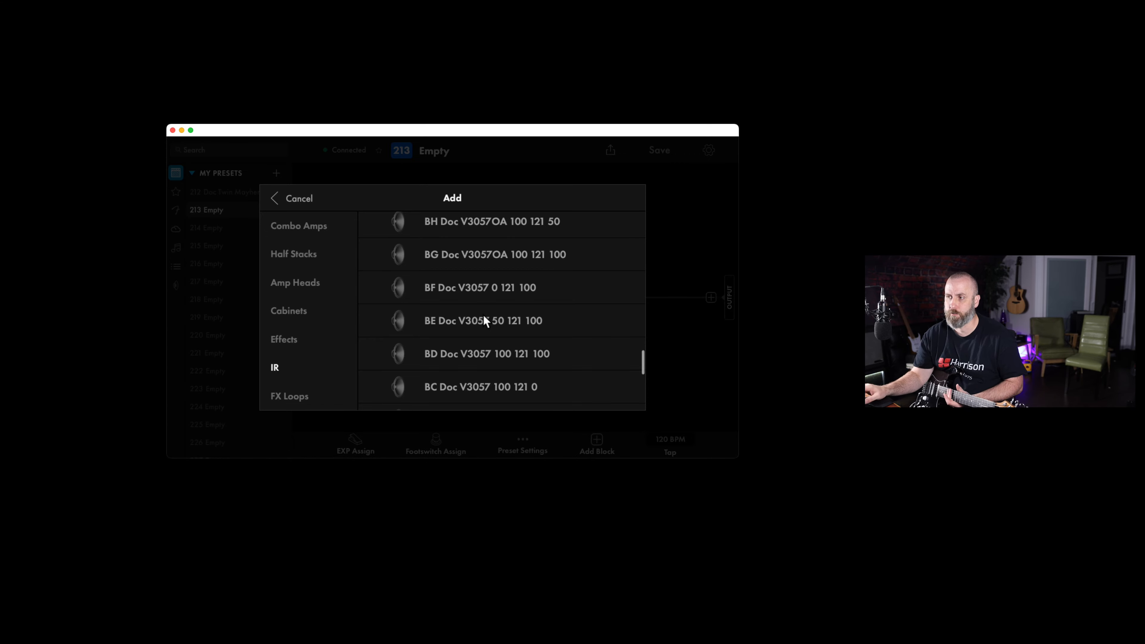
pyautogui.scroll(10, 484, 320)
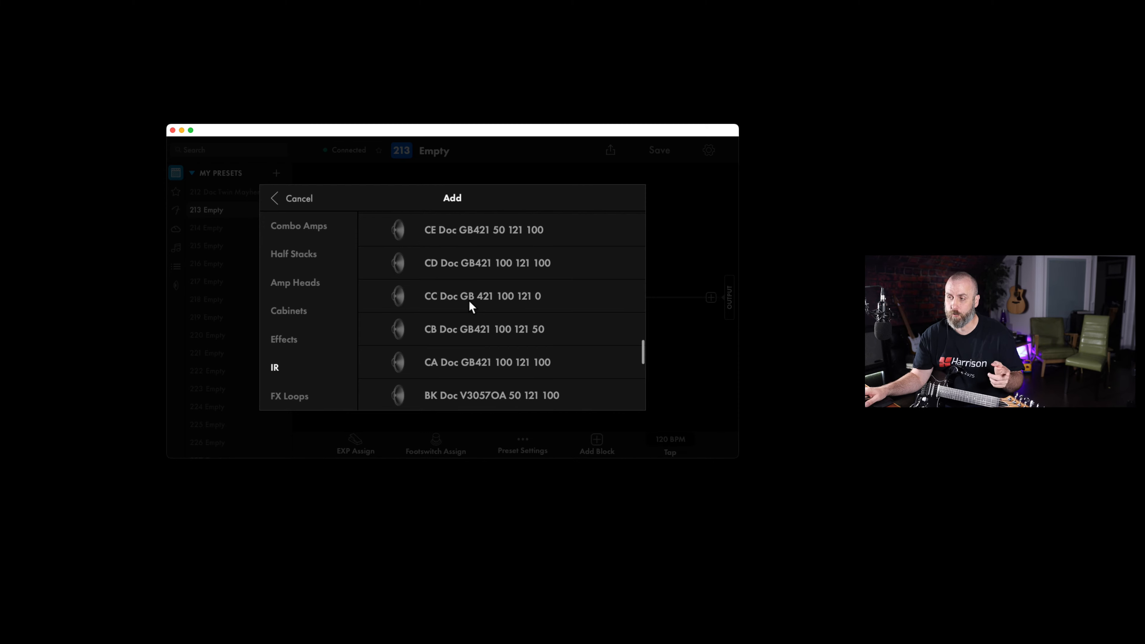
pyautogui.scroll(15, 469, 300)
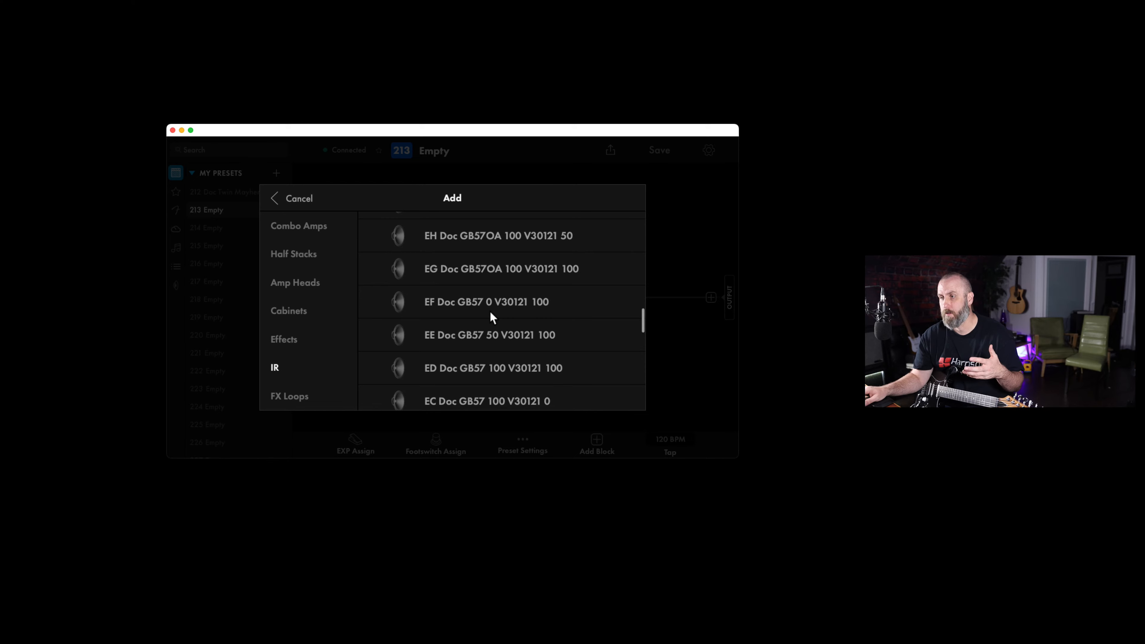
pyautogui.scroll(-1, 490, 312)
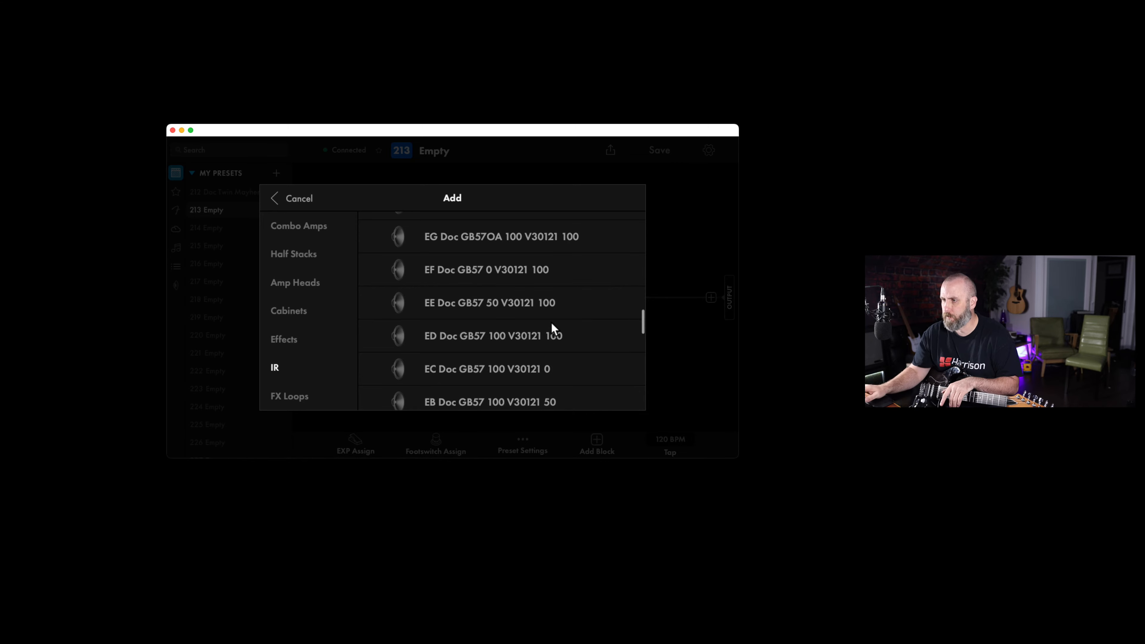
pyautogui.scroll(10, 550, 322)
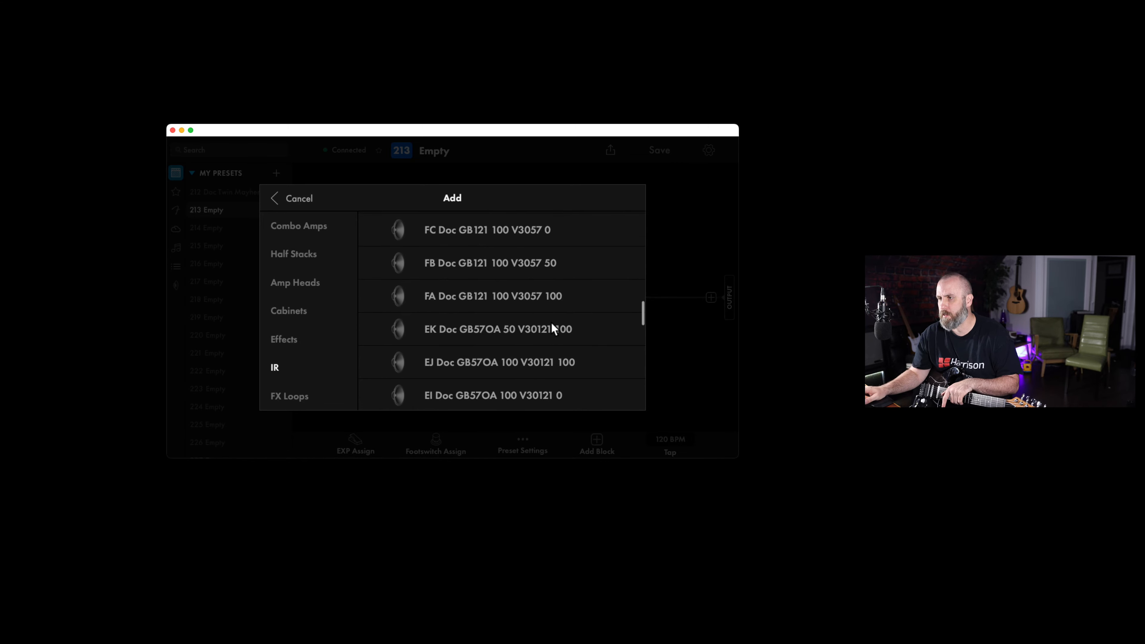
pyautogui.scroll(3, 550, 321)
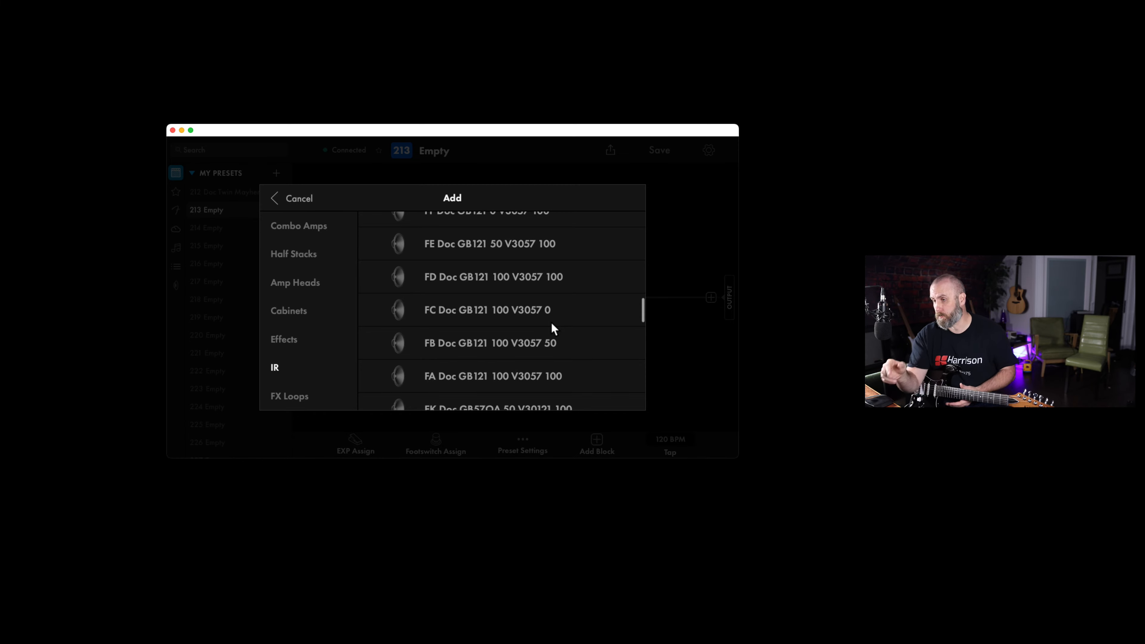
pyautogui.scroll(6, 551, 323)
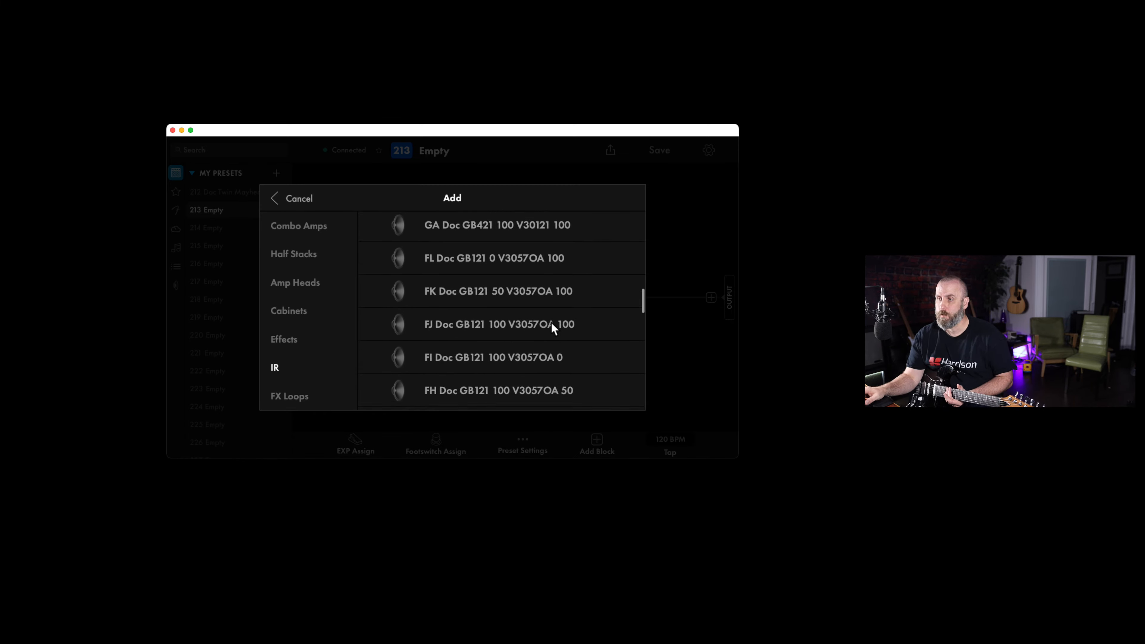
pyautogui.scroll(3, 529, 280)
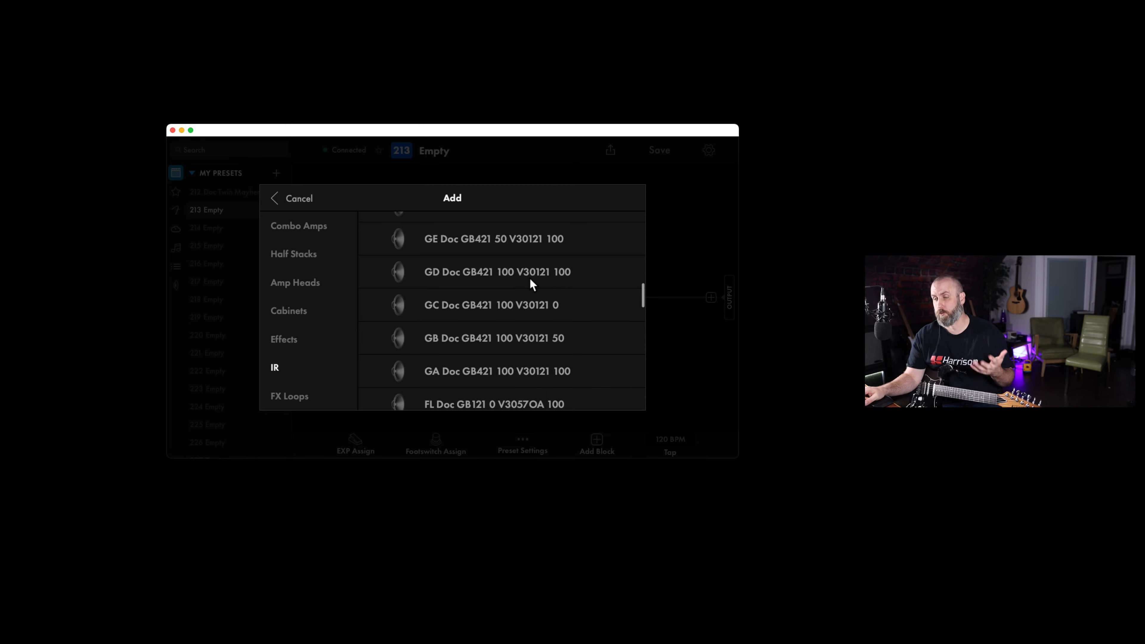
pyautogui.scroll(6, 530, 283)
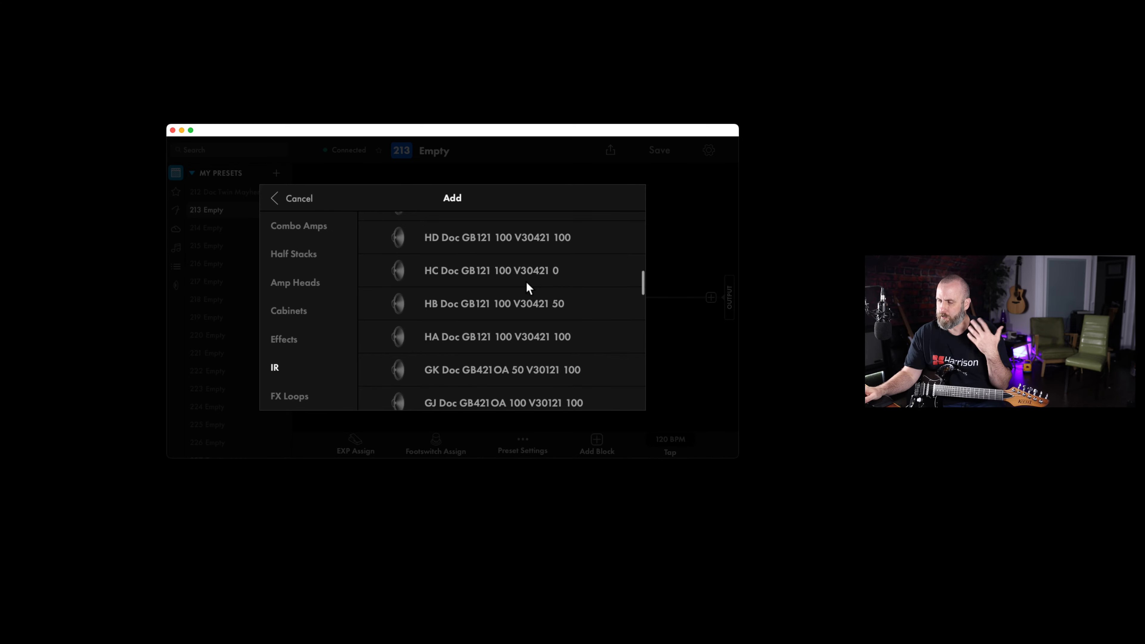
pyautogui.scroll(5, 526, 283)
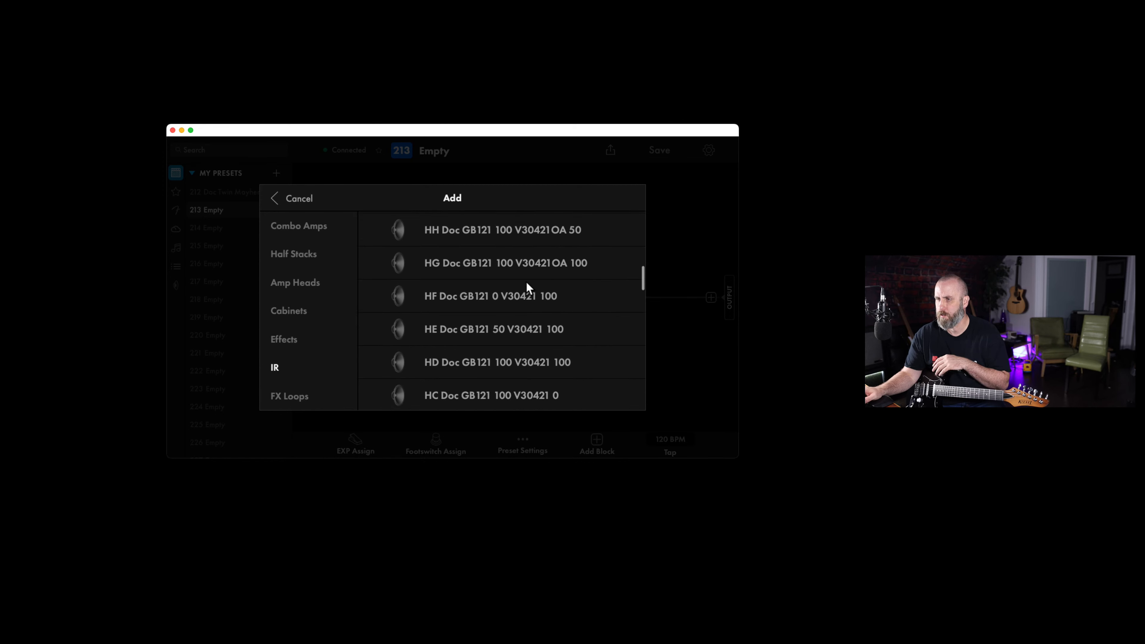
pyautogui.scroll(6, 526, 281)
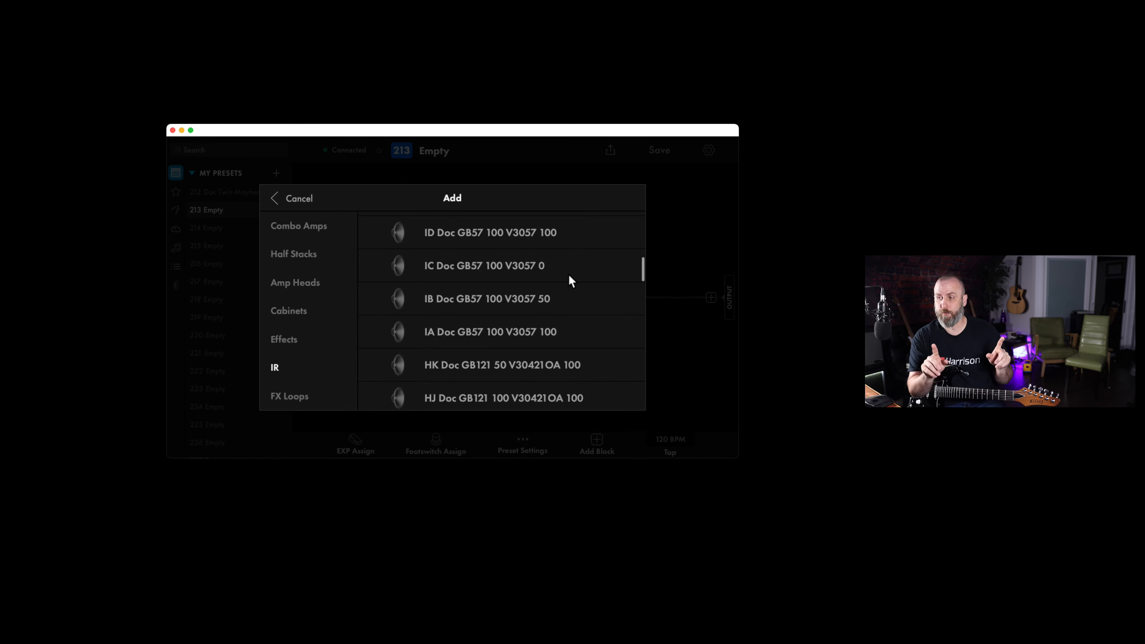
pyautogui.scroll(10, 566, 272)
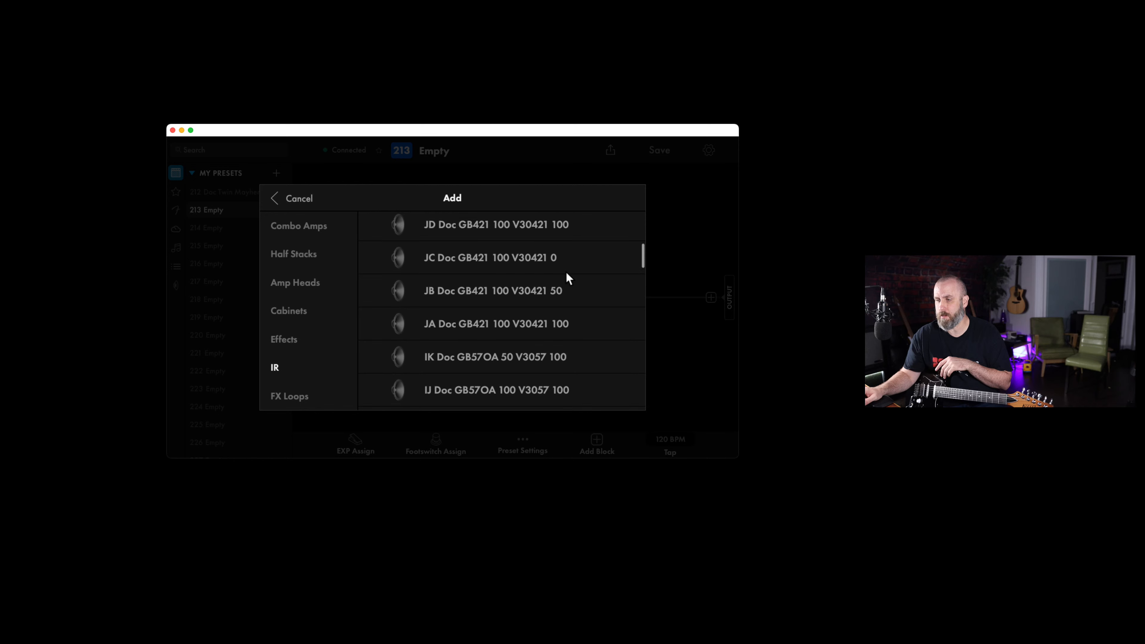
pyautogui.scroll(1, 566, 273)
pyautogui.scroll(-5, 566, 273)
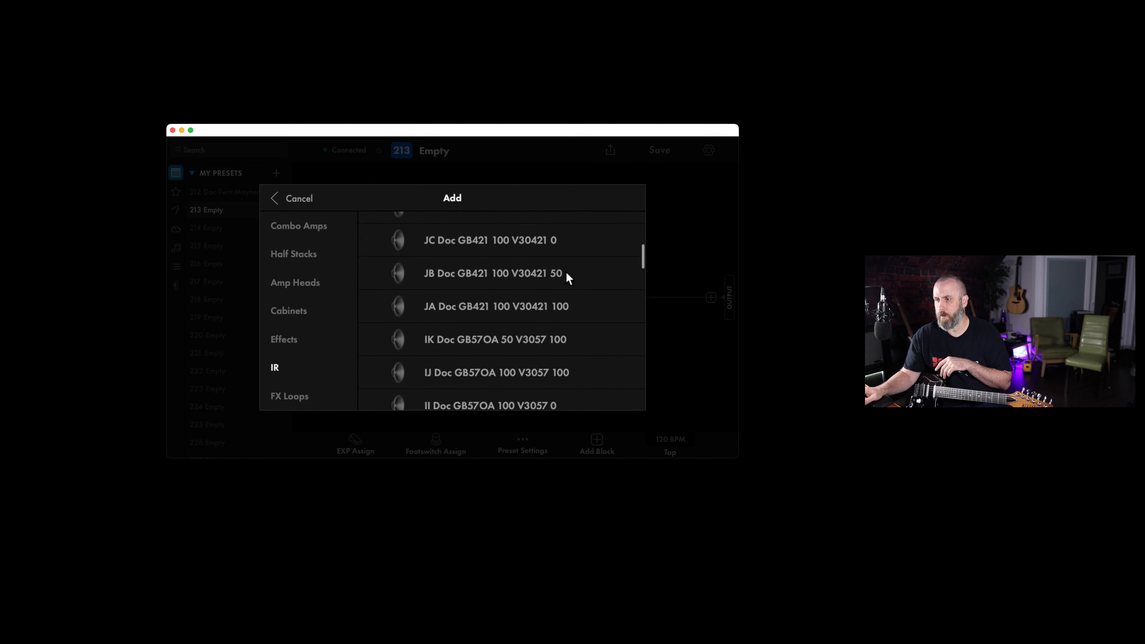
pyautogui.scroll(4, 567, 278)
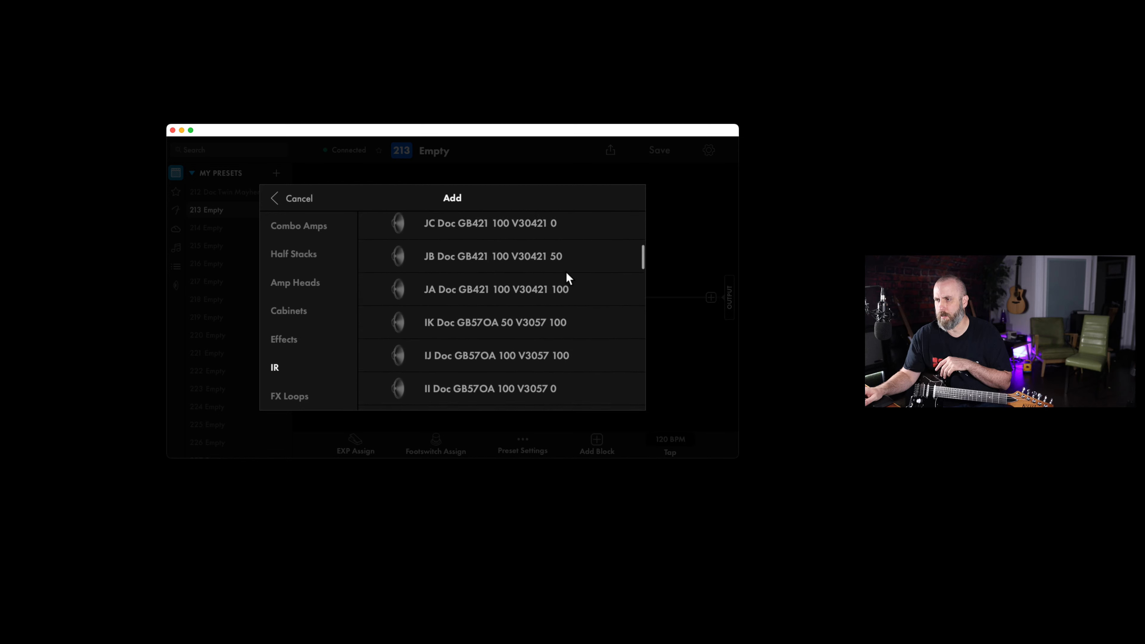
pyautogui.scroll(2, 567, 276)
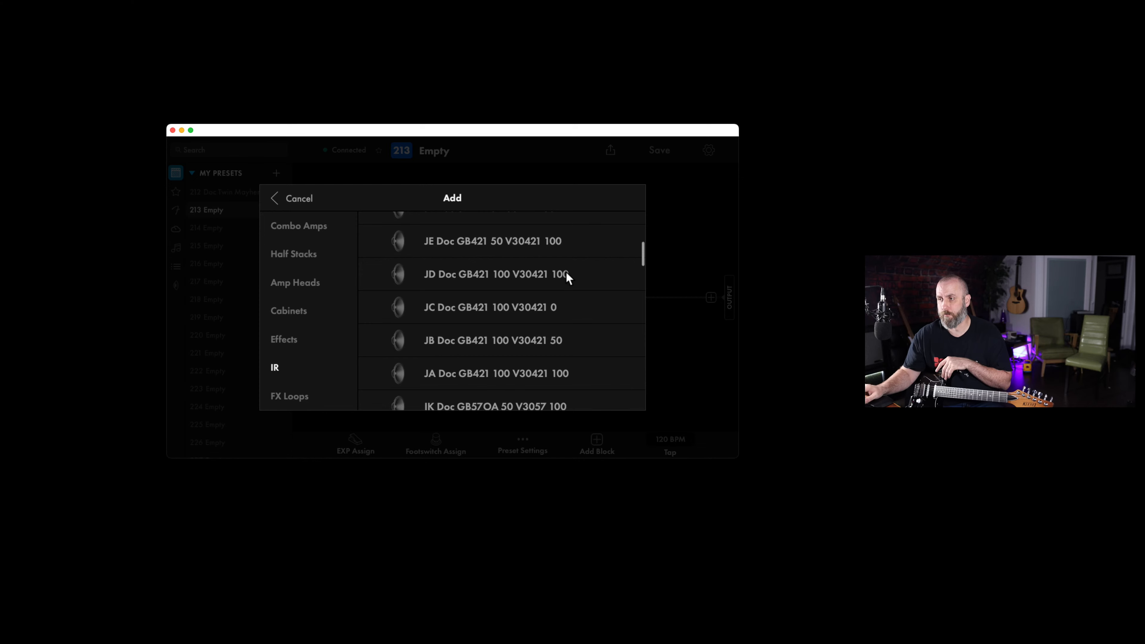
pyautogui.scroll(9, 567, 277)
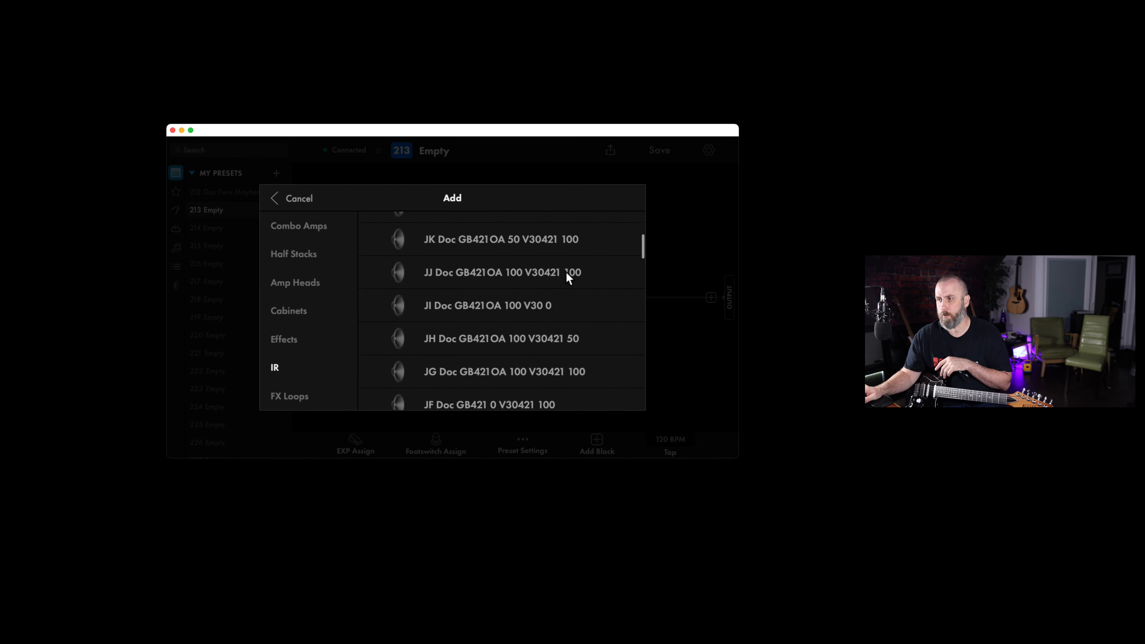
pyautogui.scroll(2, 567, 277)
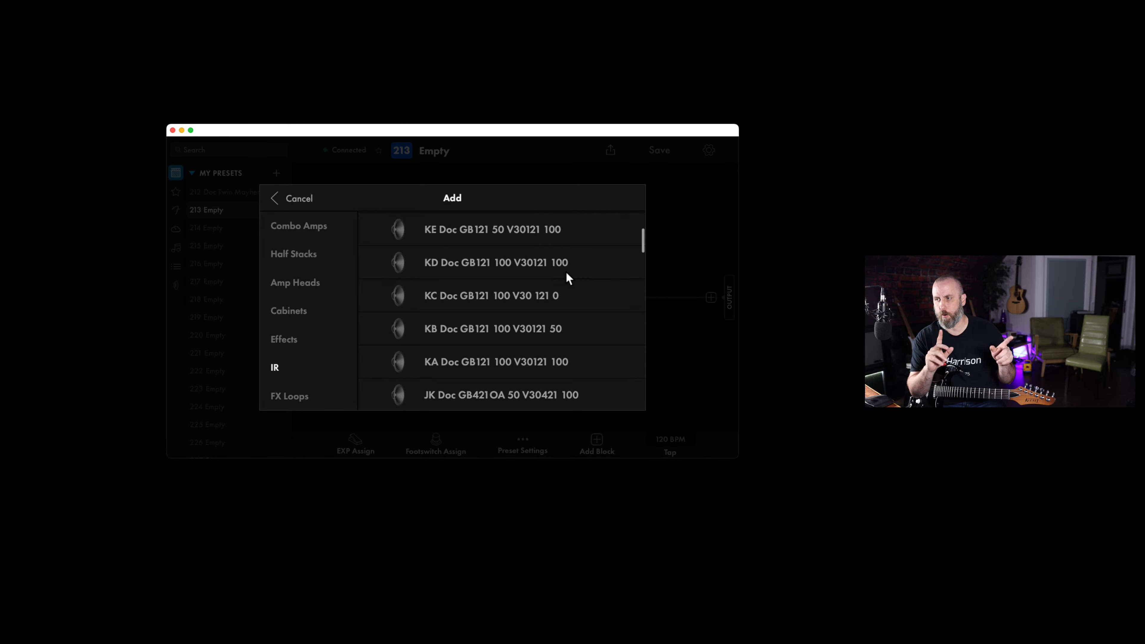
pyautogui.scroll(5, 566, 277)
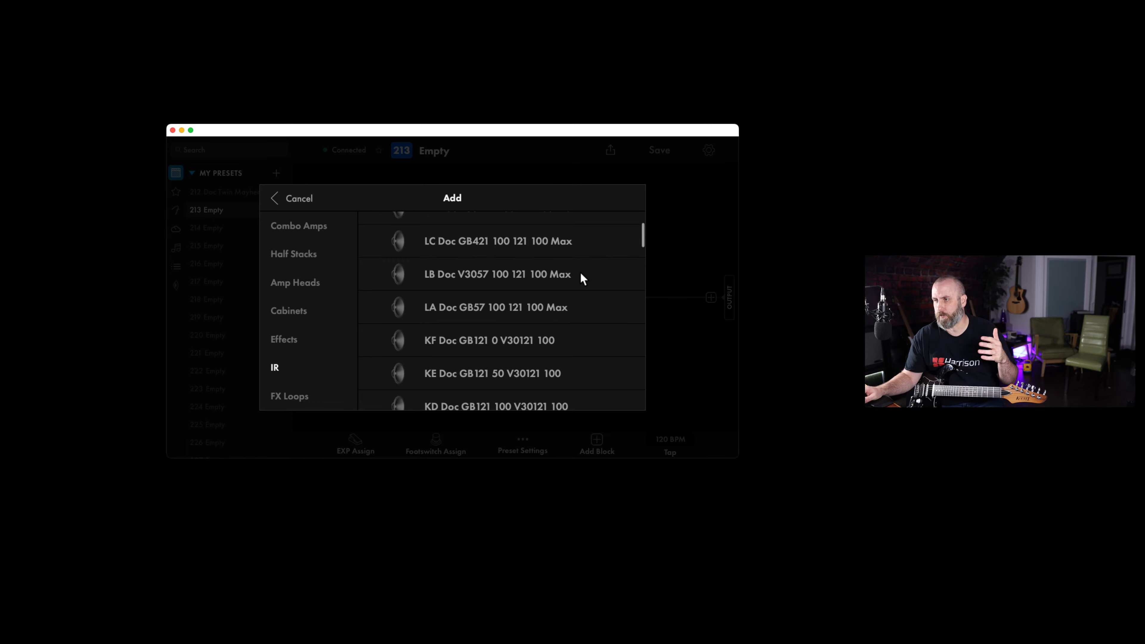
pyautogui.scroll(5, 581, 273)
pyautogui.scroll(3, 581, 274)
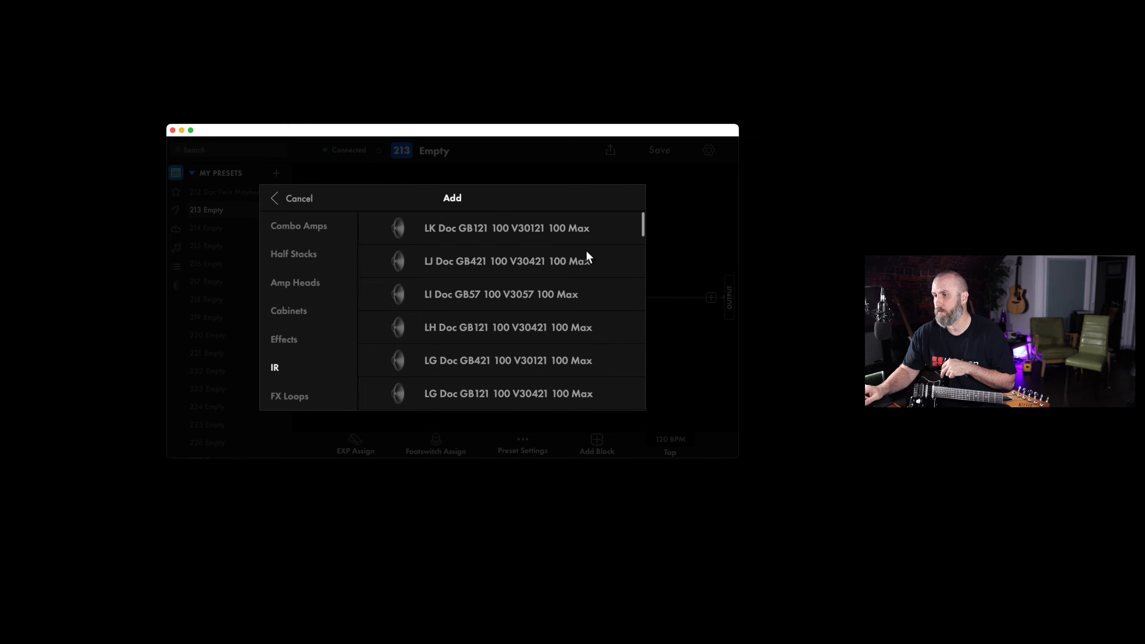
pyautogui.click(639, 155)
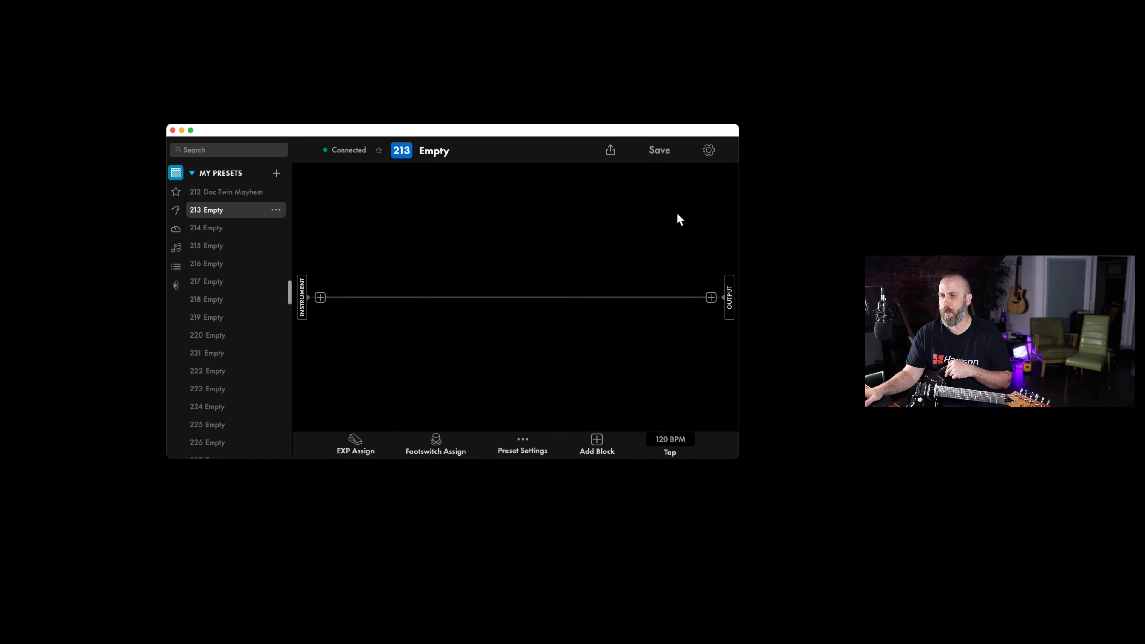
# Add the impulse response JA Doc GB421 100 V30421 100 to the signal chain of empty preset 213
pyautogui.click(710, 298)
pyautogui.click(274, 367)
pyautogui.scroll(-3, 486, 275)
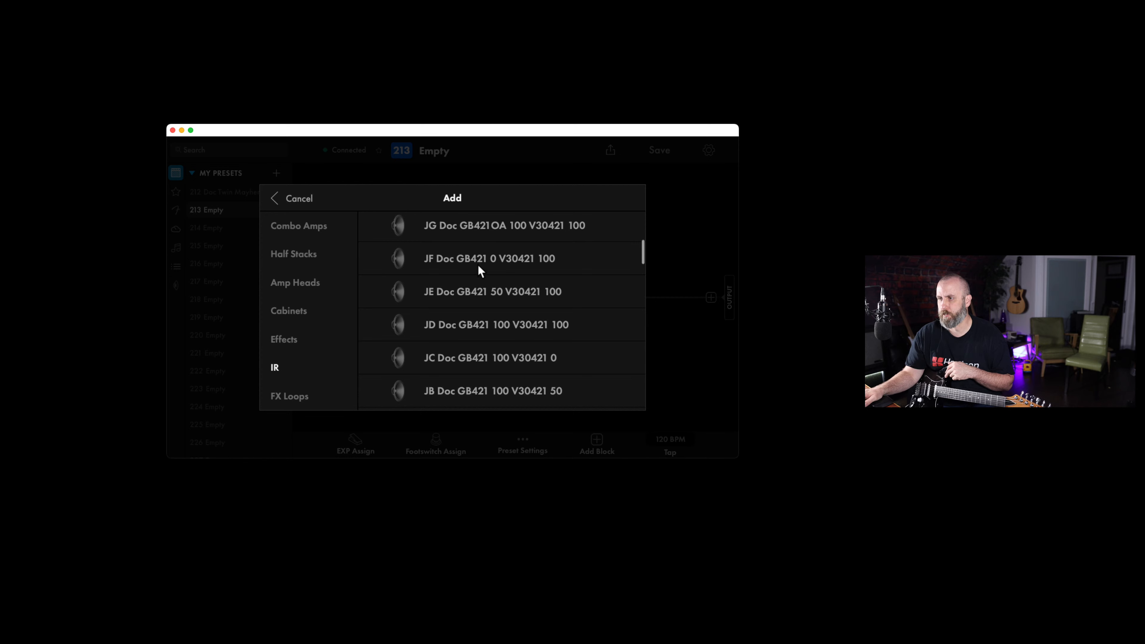
pyautogui.scroll(2, 497, 298)
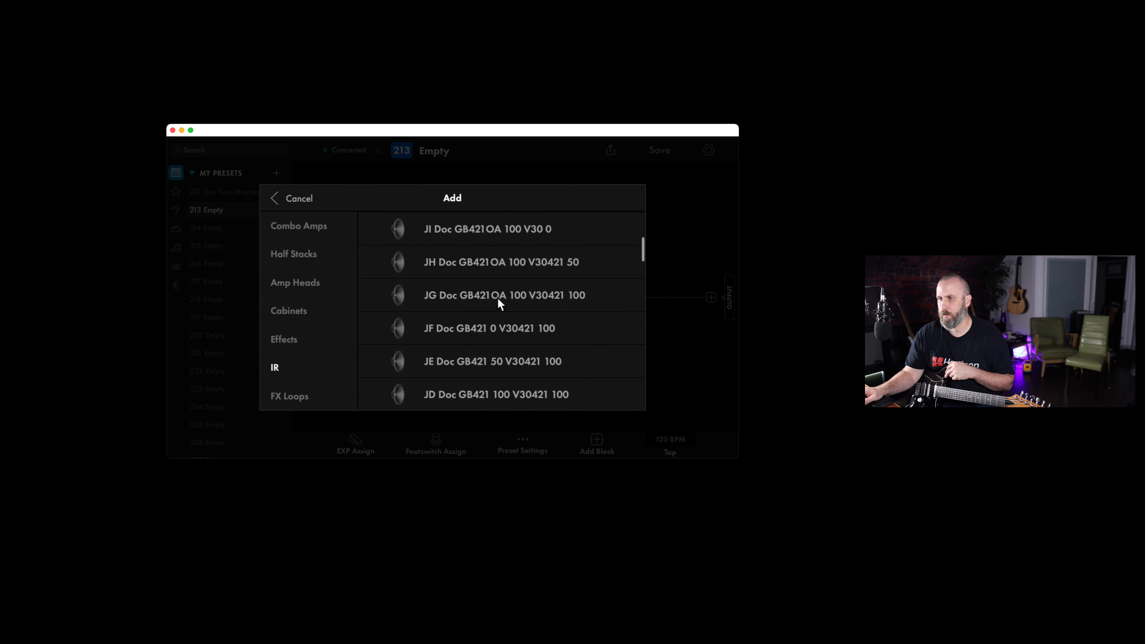
pyautogui.scroll(-5, 498, 298)
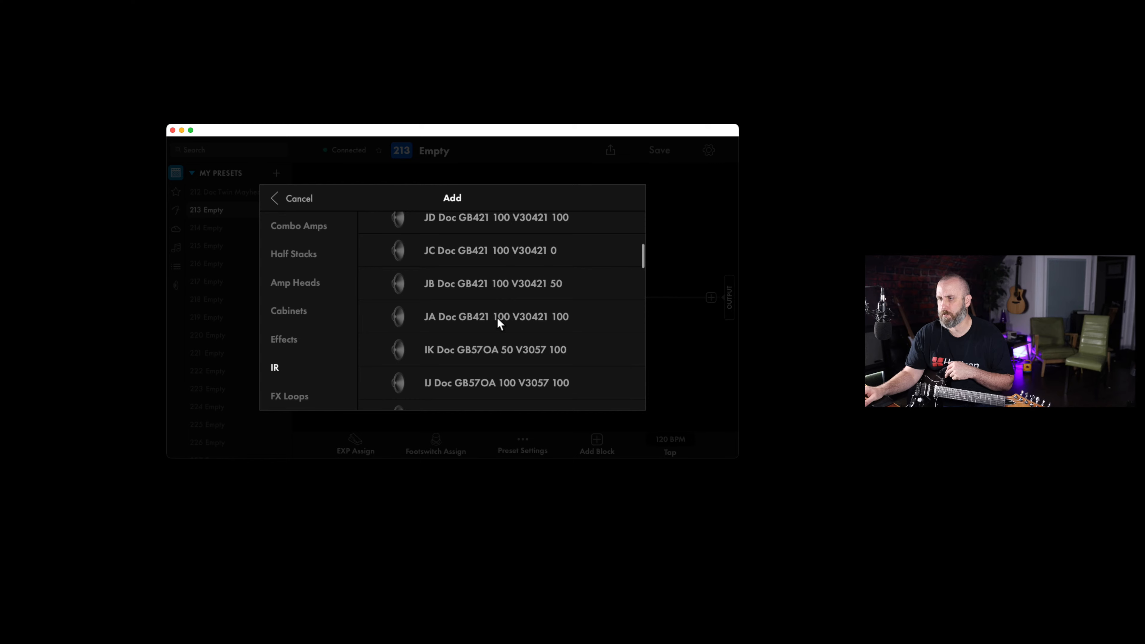
pyautogui.click(497, 317)
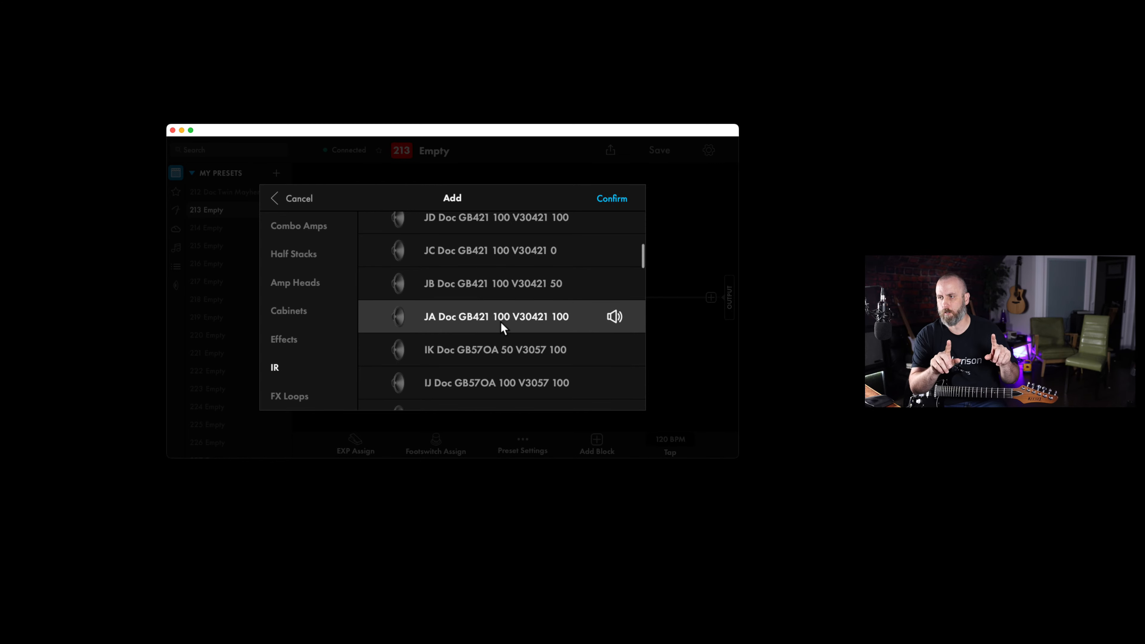
pyautogui.click(612, 207)
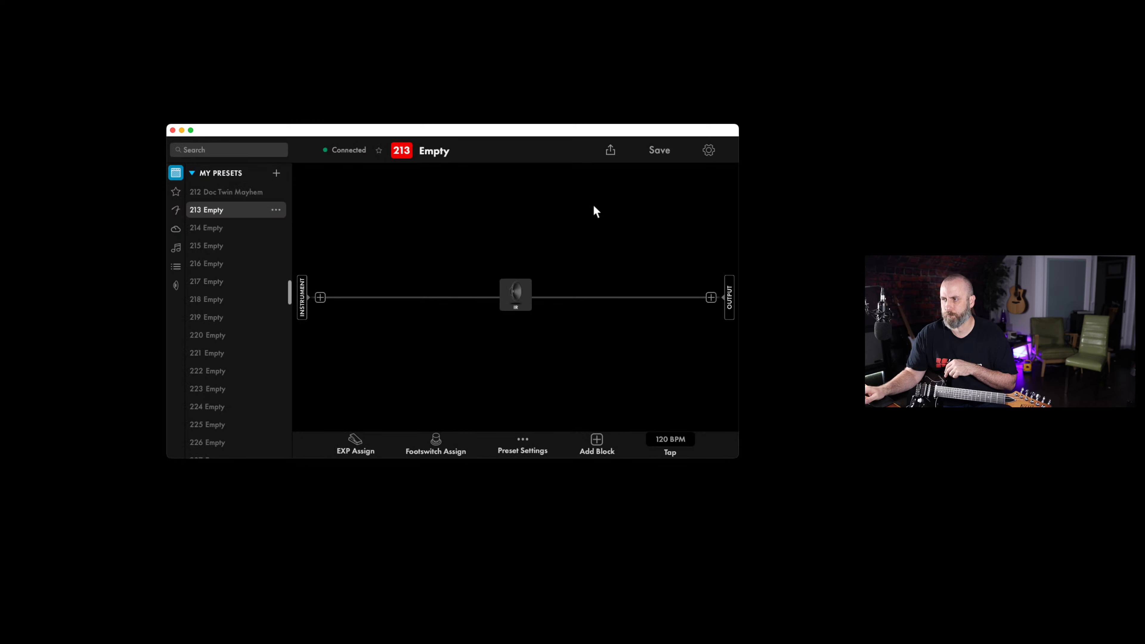
# Insert the FBE-100 amp head between the instrument input and the IR block
pyautogui.click(319, 298)
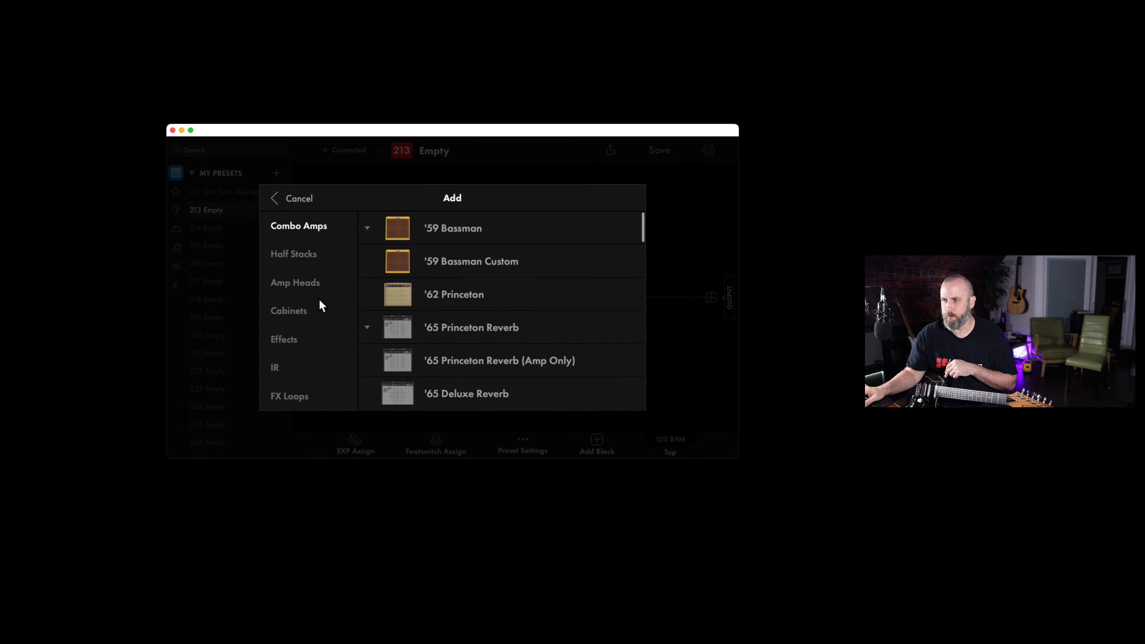
pyautogui.click(291, 282)
pyautogui.scroll(-3, 531, 298)
pyautogui.scroll(-15, 531, 297)
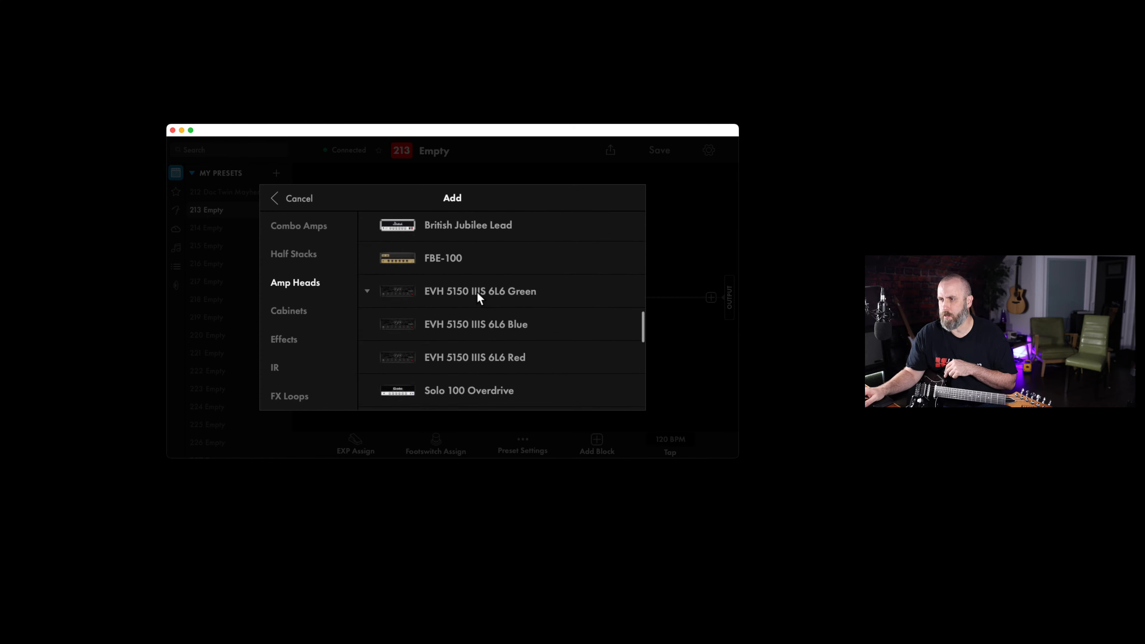
pyautogui.click(446, 266)
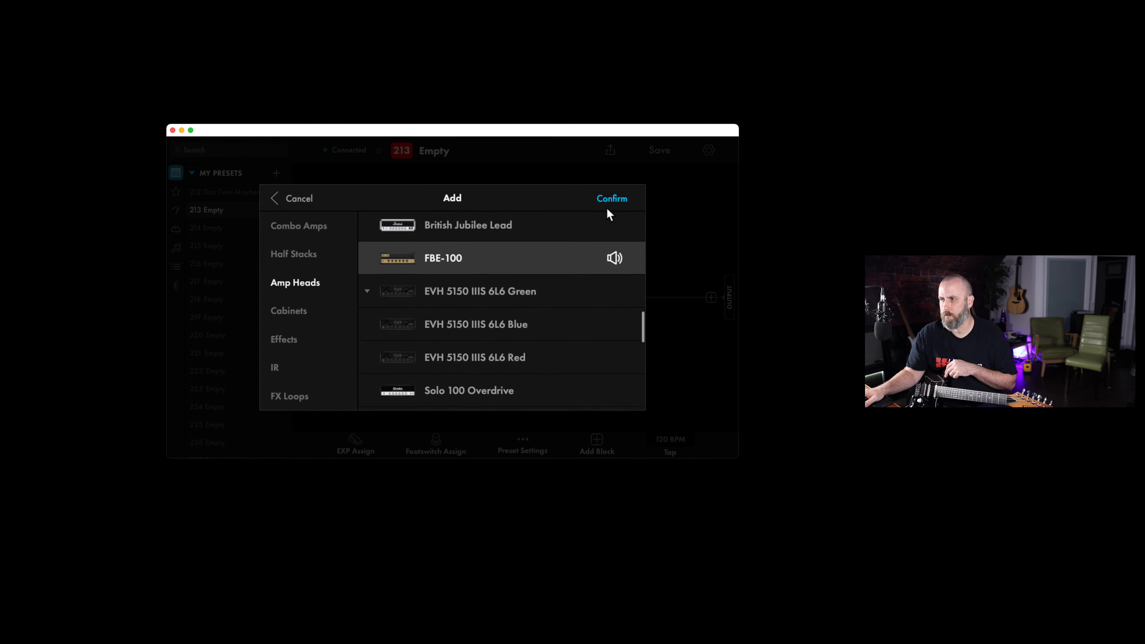
pyautogui.click(611, 200)
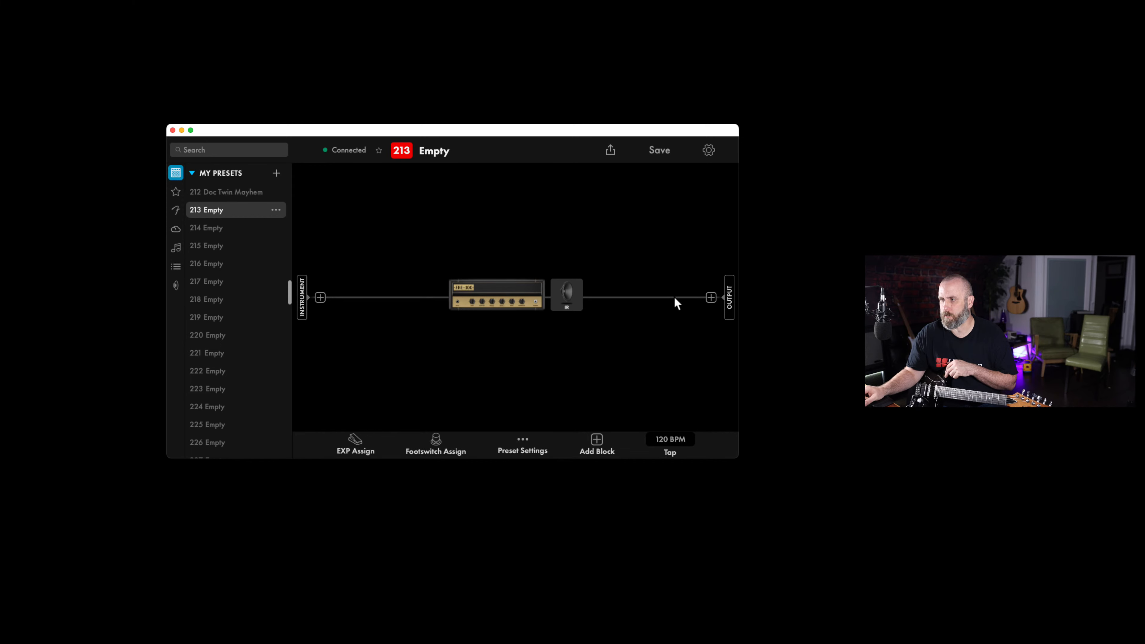
# Add a Large Hall Reverb between the IR block and the output of preset 213
pyautogui.click(709, 298)
pyautogui.click(286, 335)
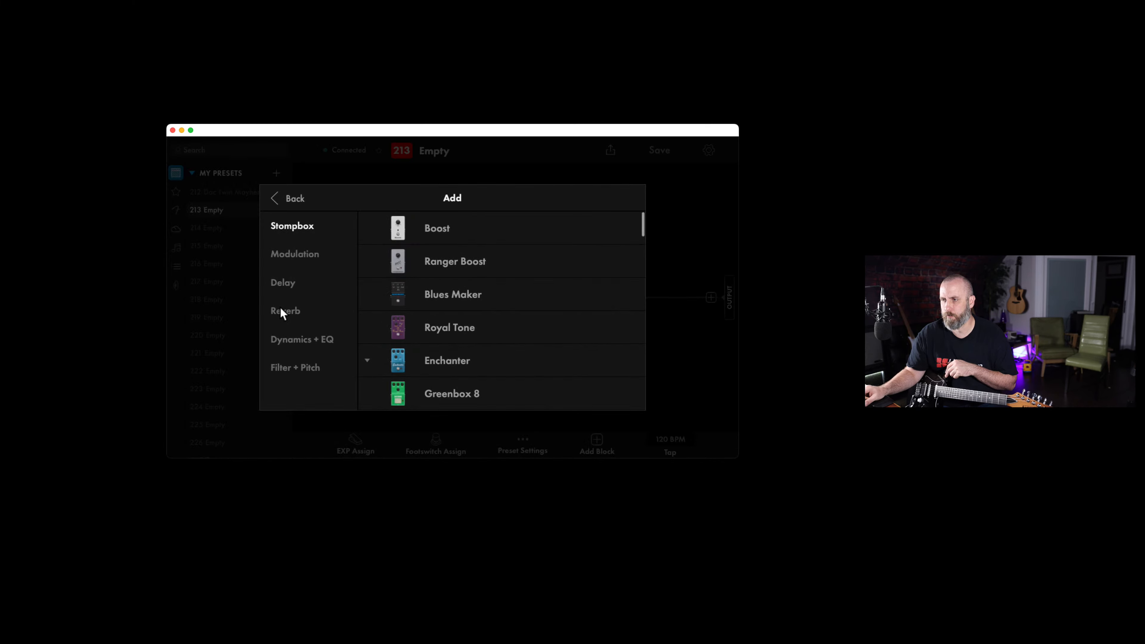
pyautogui.click(290, 316)
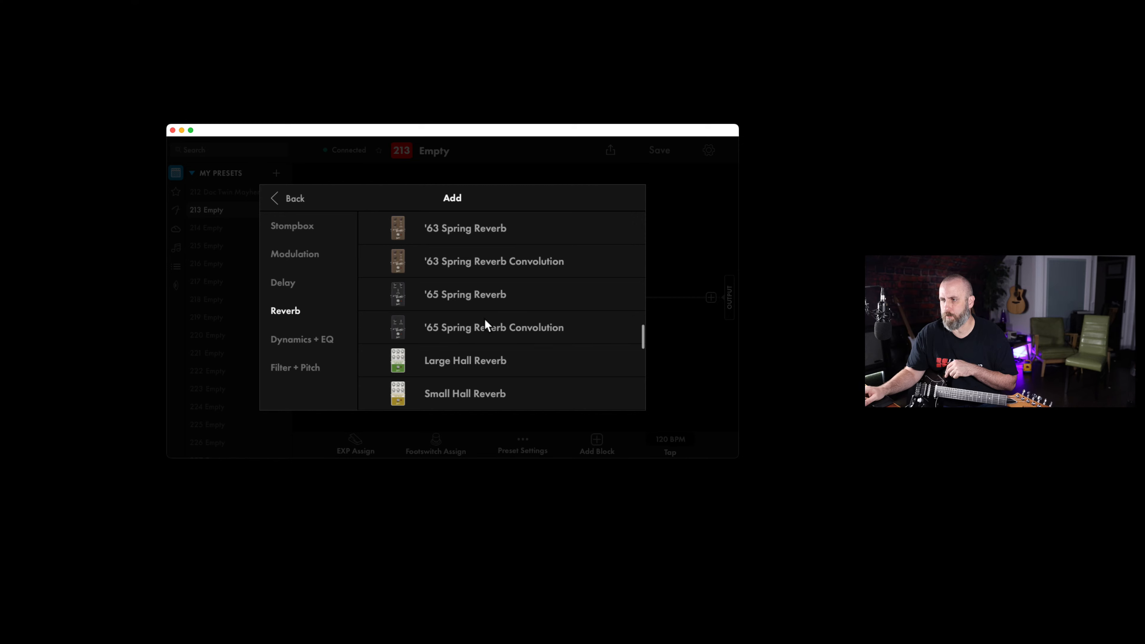
pyautogui.scroll(-3, 485, 319)
pyautogui.click(472, 271)
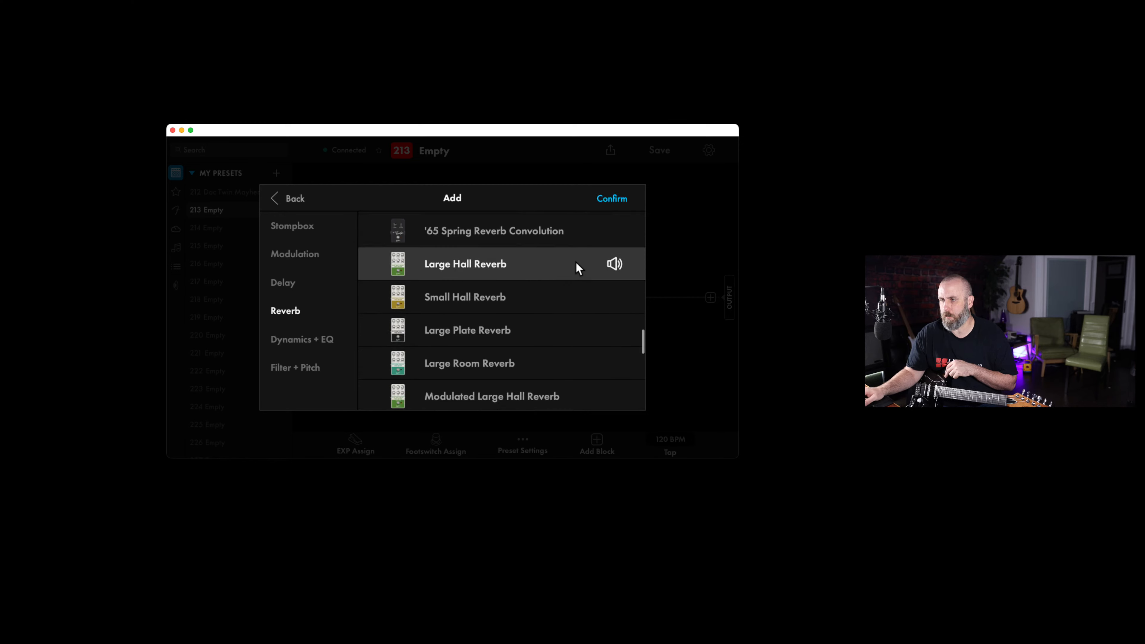
pyautogui.click(613, 199)
pyautogui.click(598, 276)
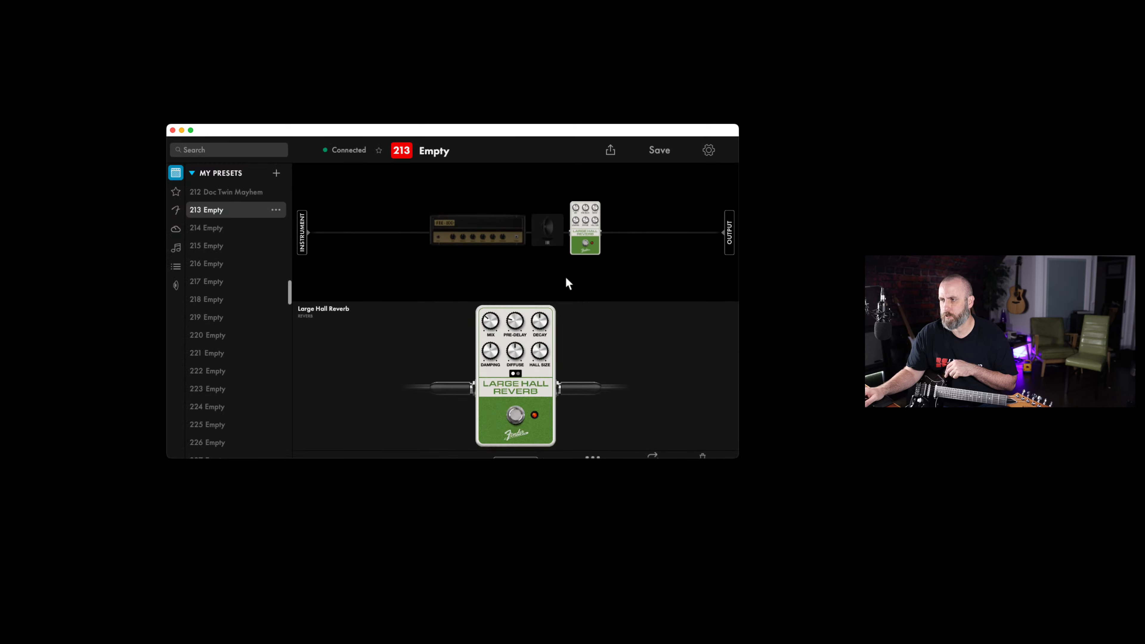
pyautogui.click(662, 190)
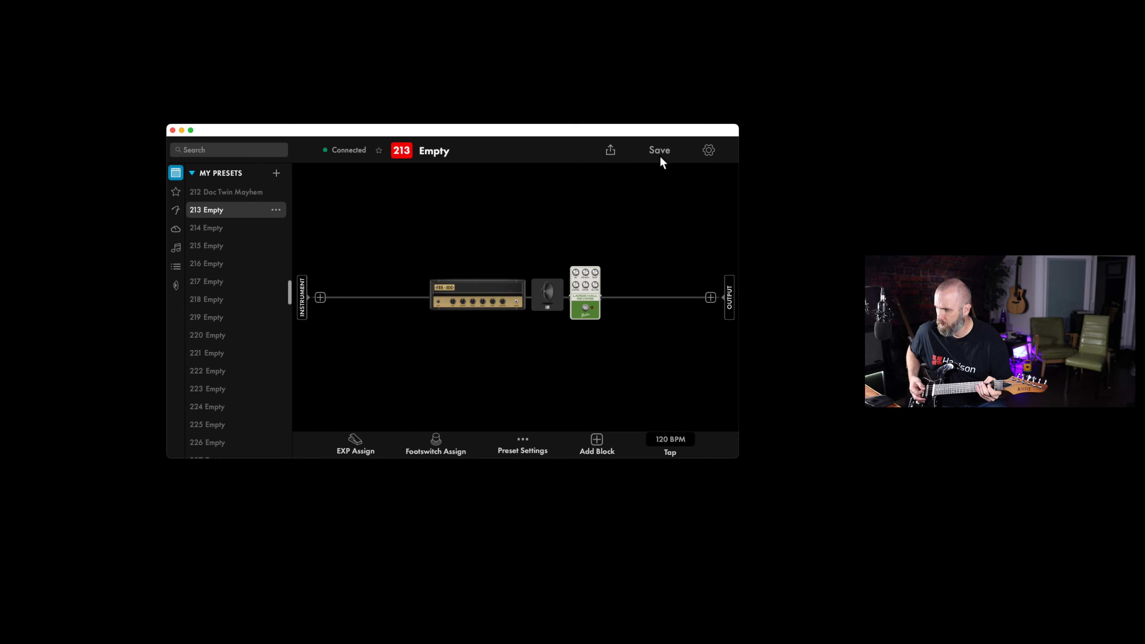
# Raise the low cut filter of the IR block to 131 Hz
pyautogui.click(547, 294)
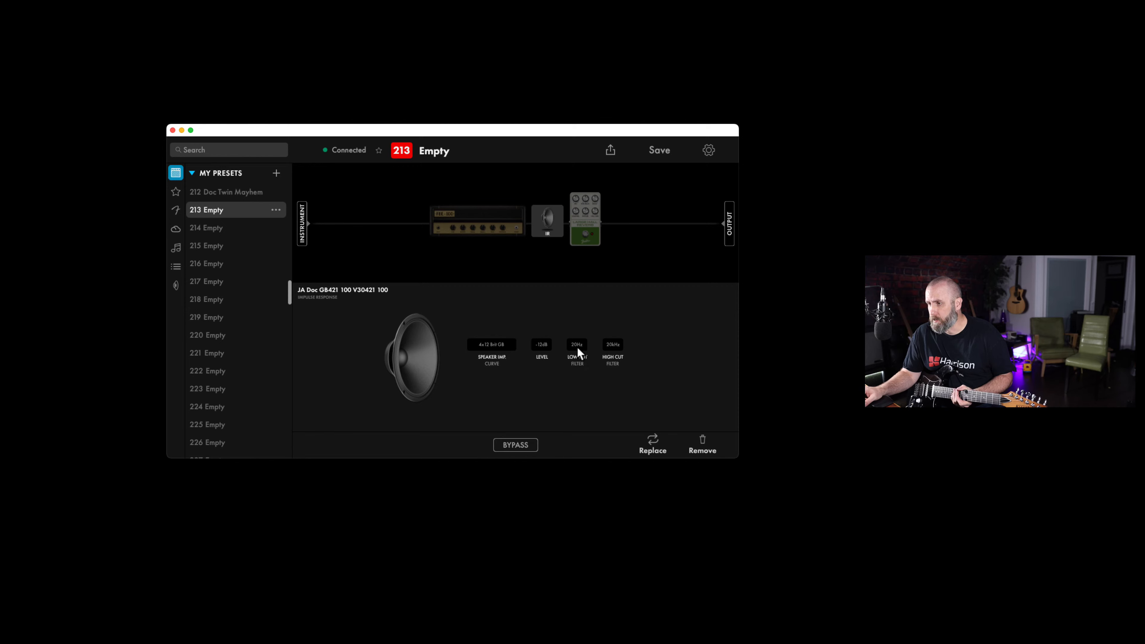
pyautogui.click(576, 347)
pyautogui.moveTo(625, 390)
pyautogui.mouseDown()
pyautogui.moveTo(630, 356)
pyautogui.moveTo(632, 389)
pyautogui.moveTo(632, 376)
pyautogui.mouseUp()
pyautogui.click(537, 296)
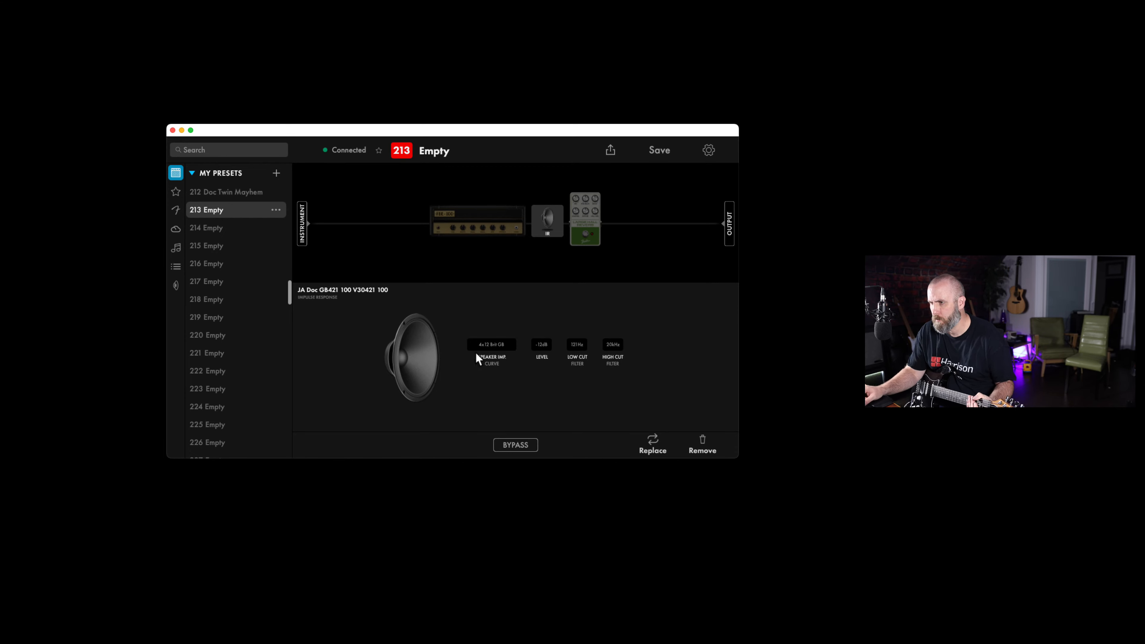
# Audition the 4x12 British G65 speaker impedance curve for the IR block and set the curve to 4x12 British Blackback
pyautogui.click(485, 343)
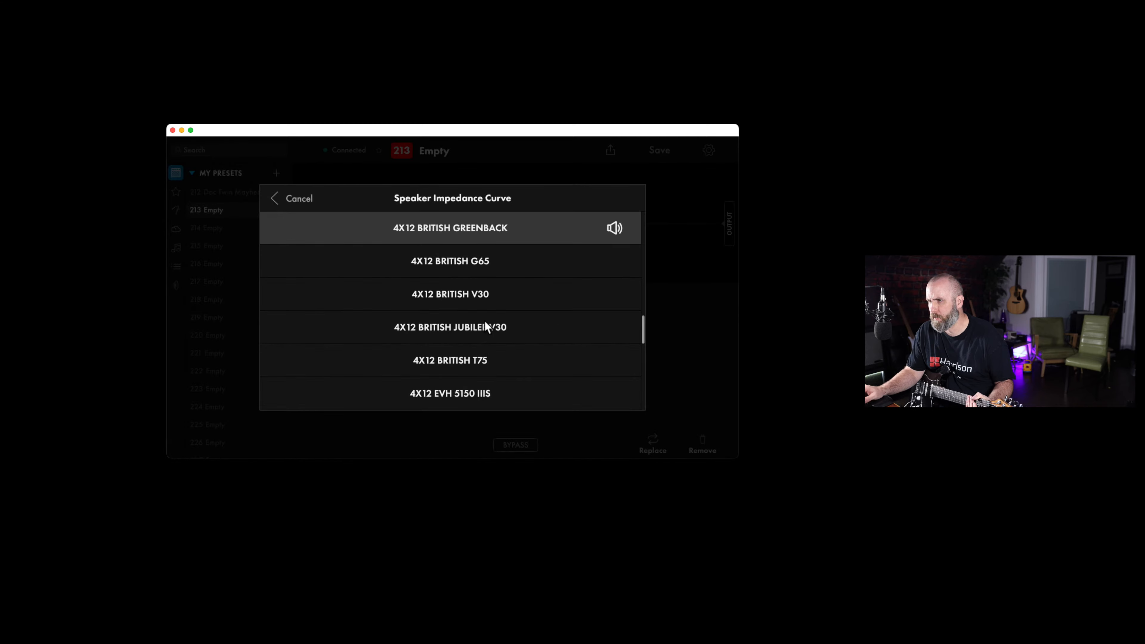
pyautogui.scroll(-15, 484, 320)
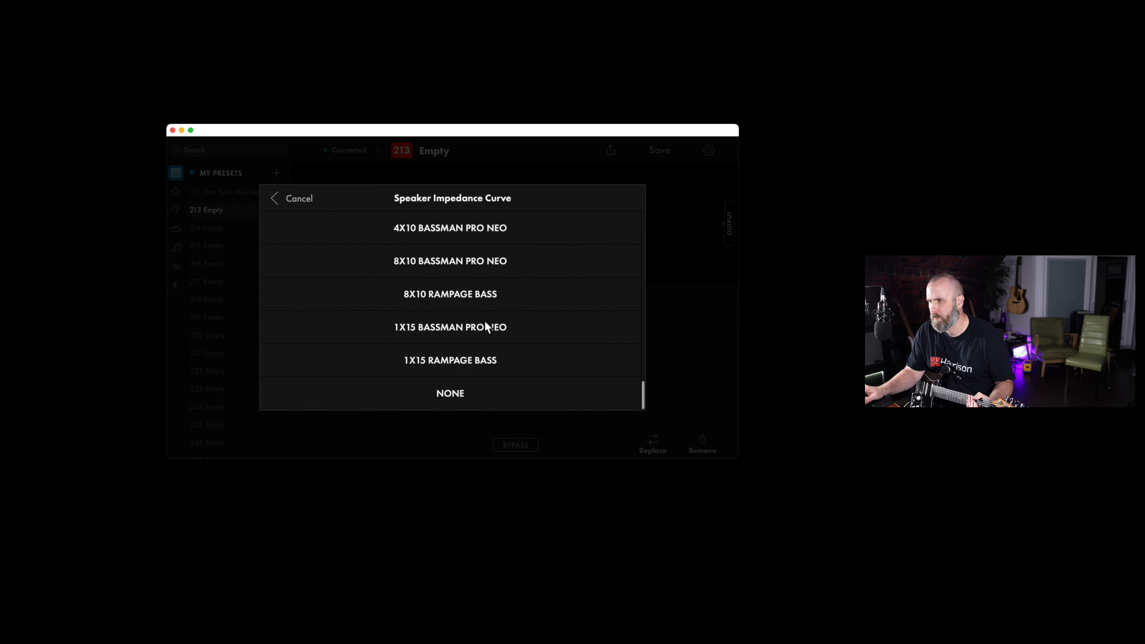
pyautogui.scroll(15, 485, 320)
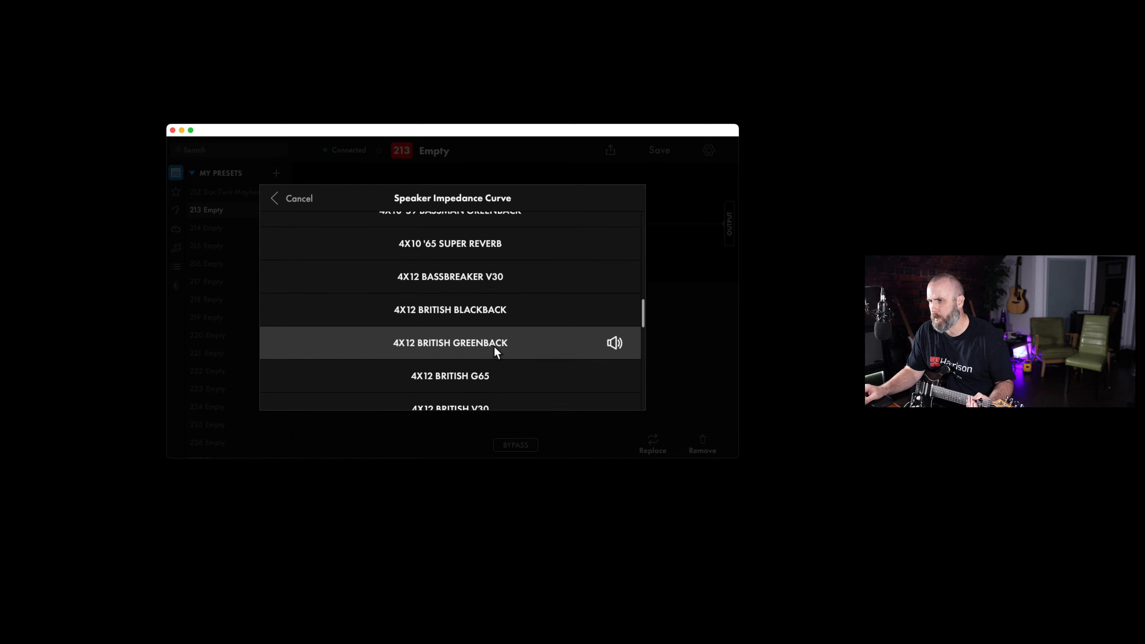
pyautogui.click(476, 374)
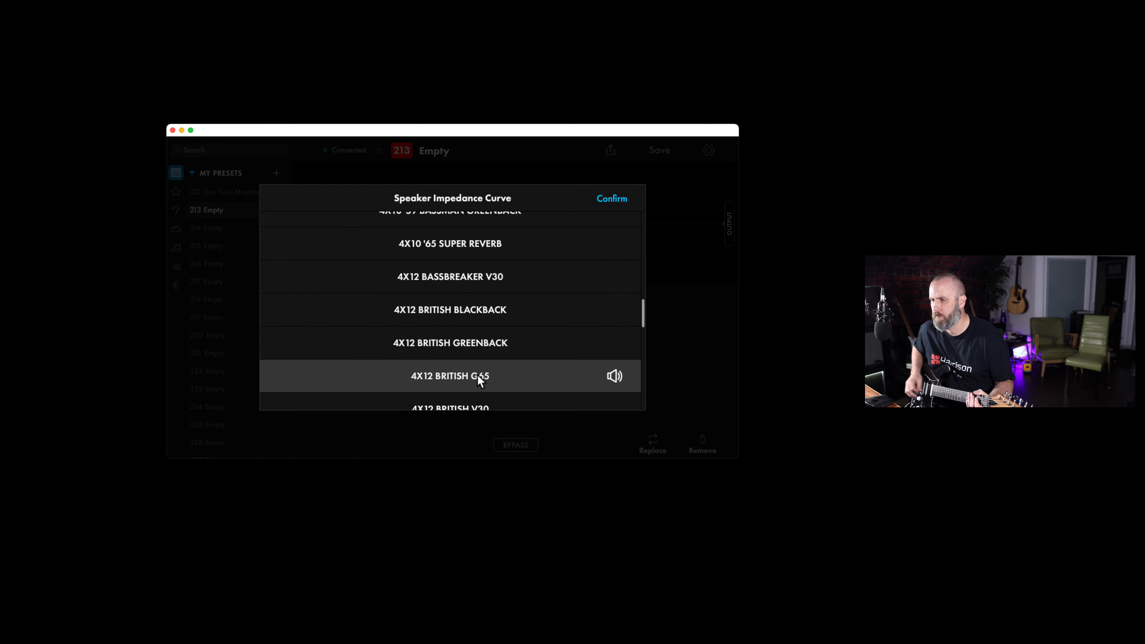
pyautogui.click(459, 321)
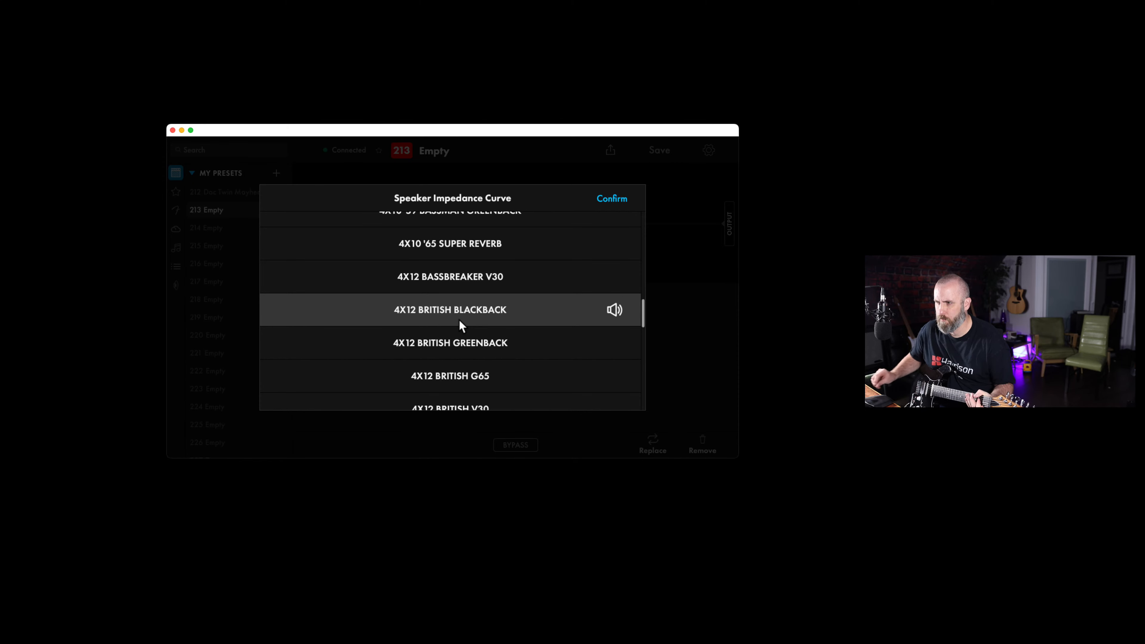
pyautogui.click(617, 201)
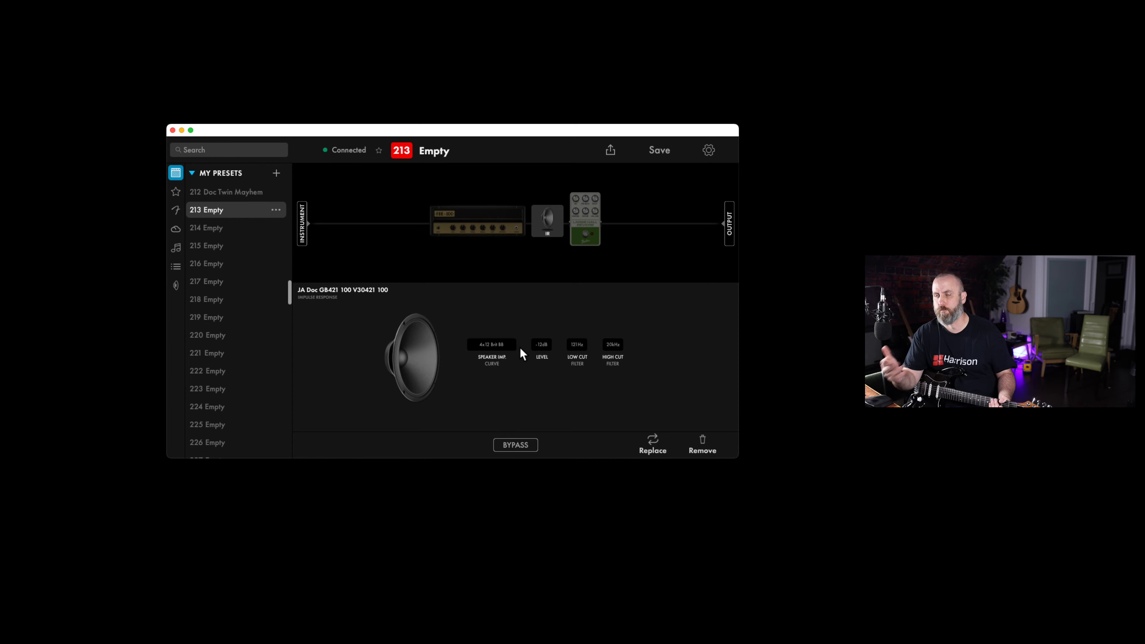
# Set the IR block's speaker impedance curve to 4x12 British Jubilee V30 and return to the full signal chain
pyautogui.click(490, 356)
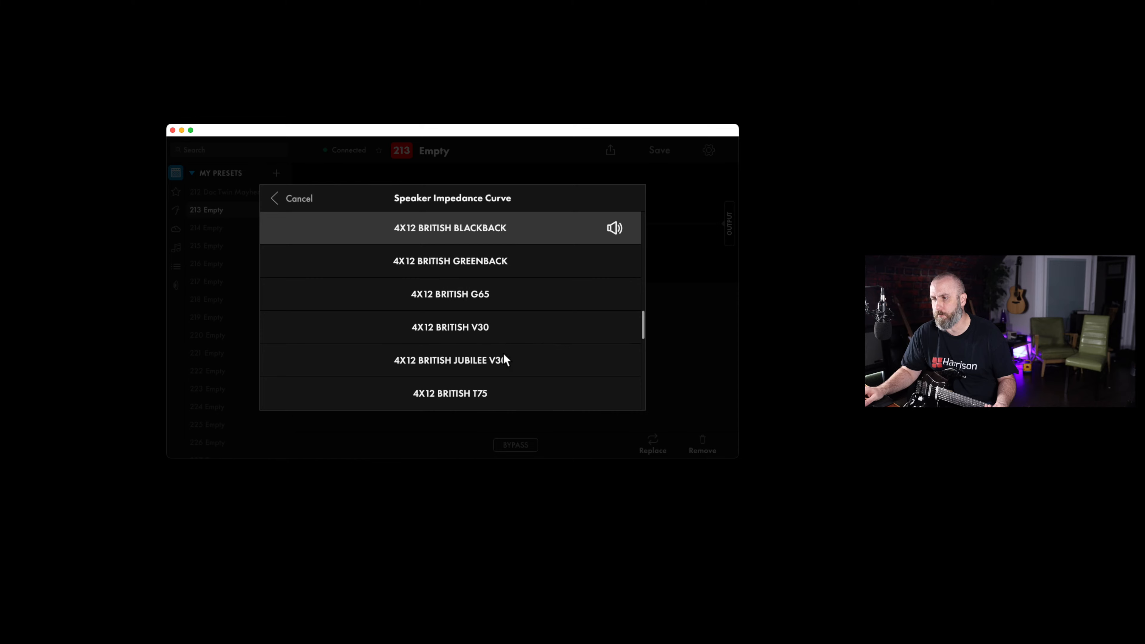
pyautogui.click(503, 361)
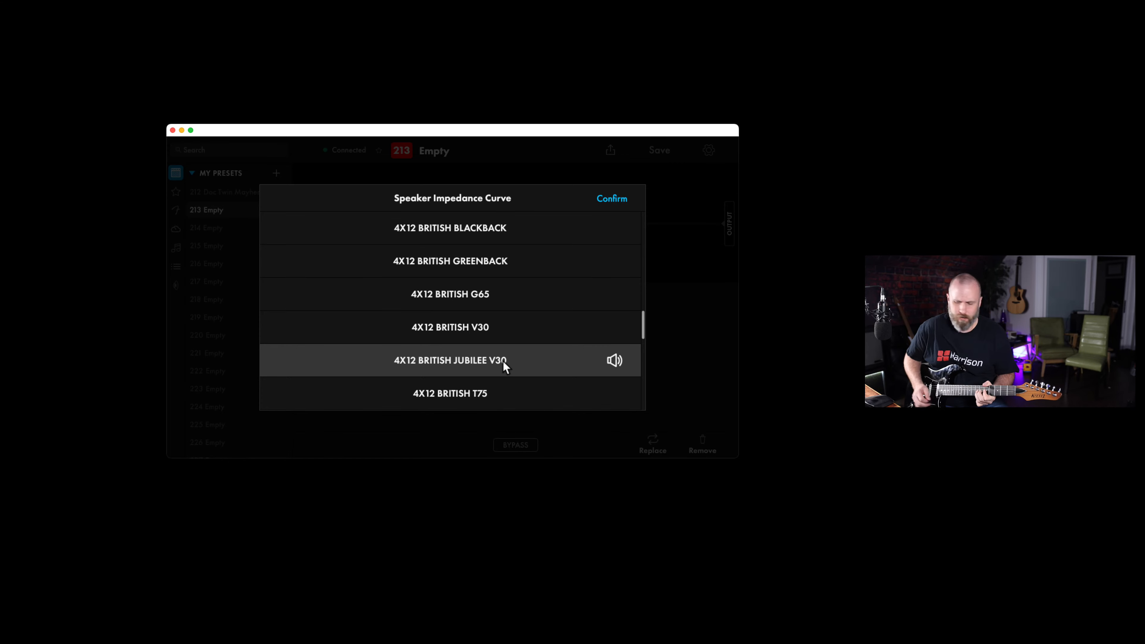
pyautogui.click(615, 199)
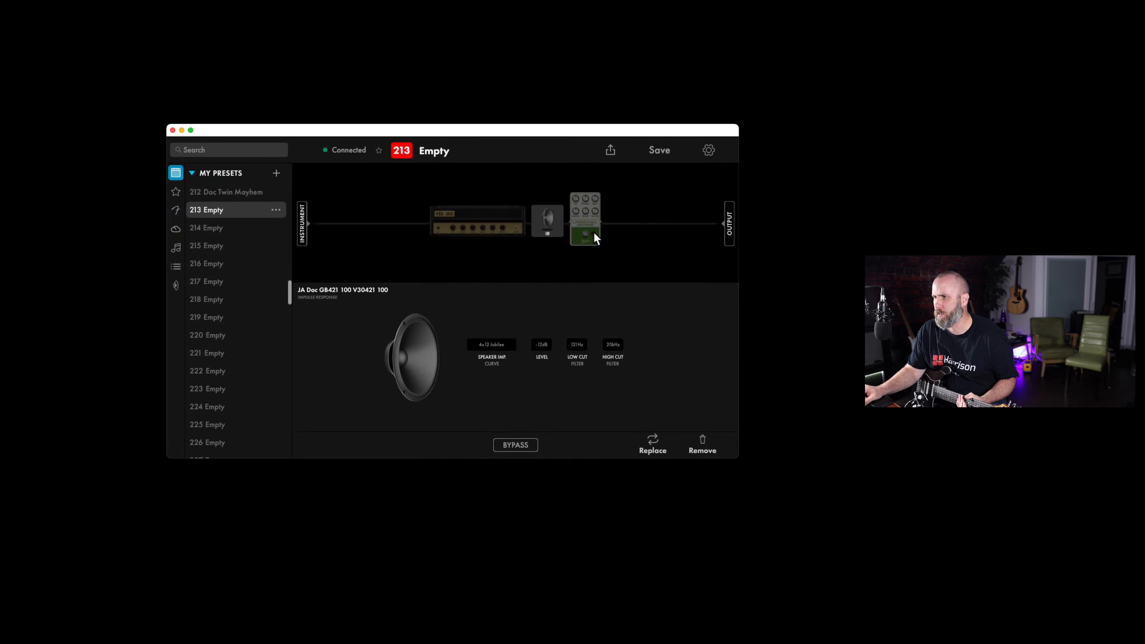
pyautogui.click(678, 250)
# Insert a Stereo Memory Delay between the IR block and the Large Hall Reverb and lower its mix
pyautogui.click(595, 444)
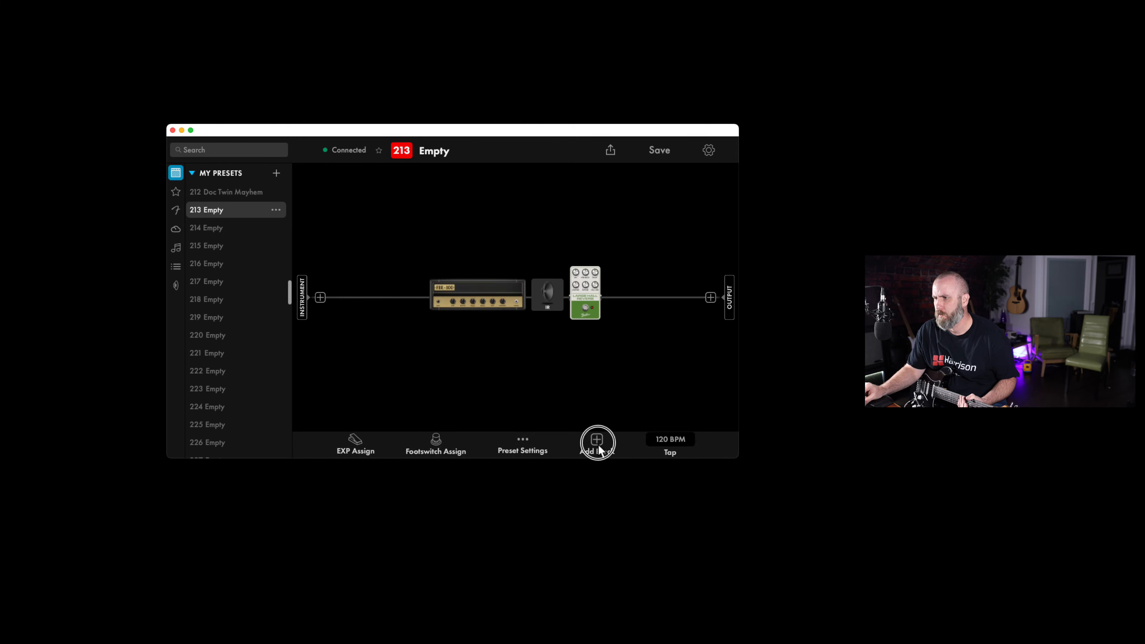
pyautogui.click(566, 298)
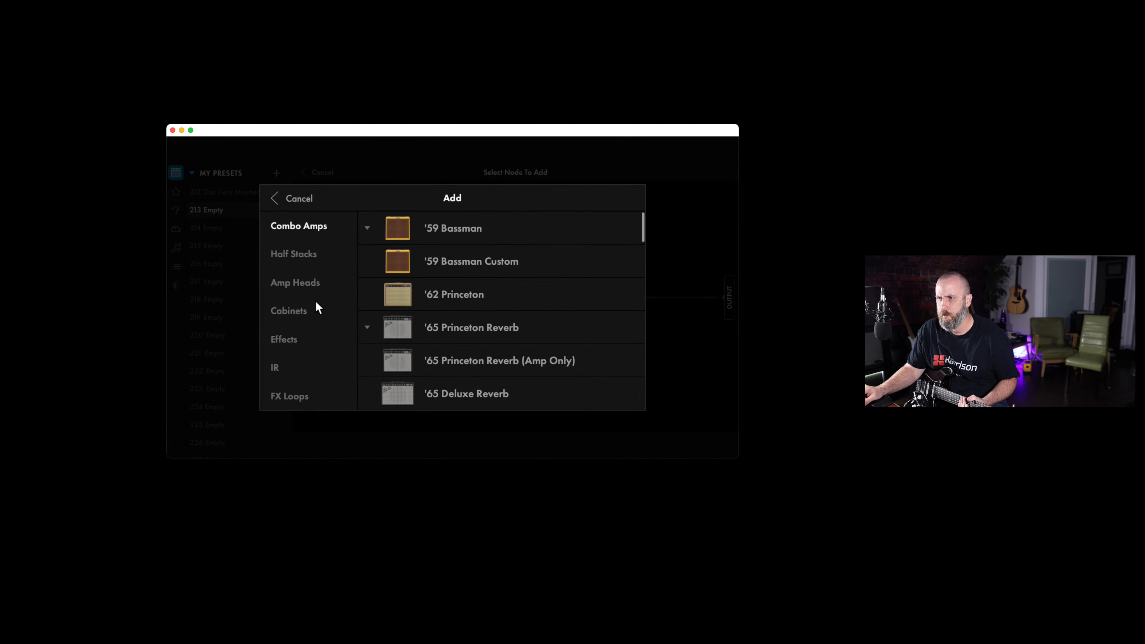
pyautogui.click(288, 342)
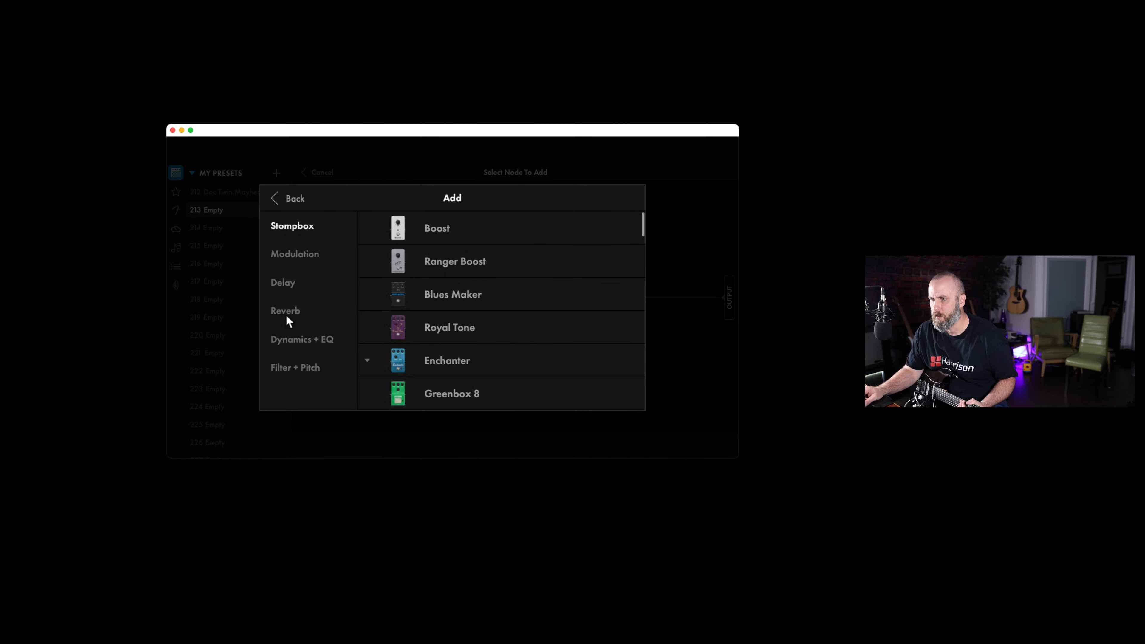
pyautogui.click(290, 283)
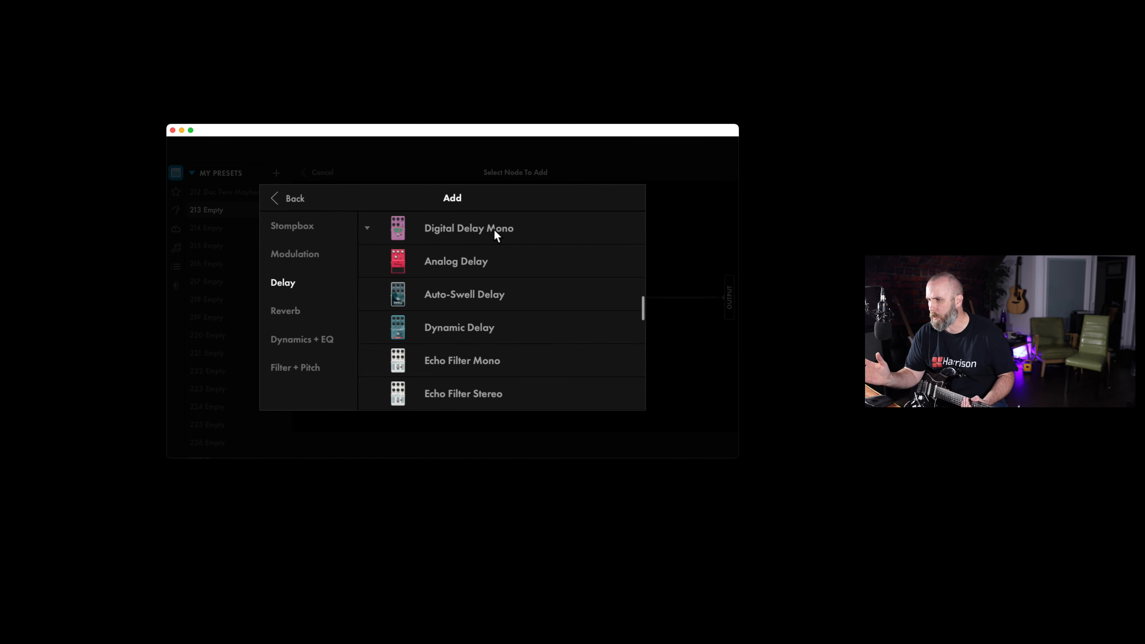
pyautogui.scroll(-10, 500, 272)
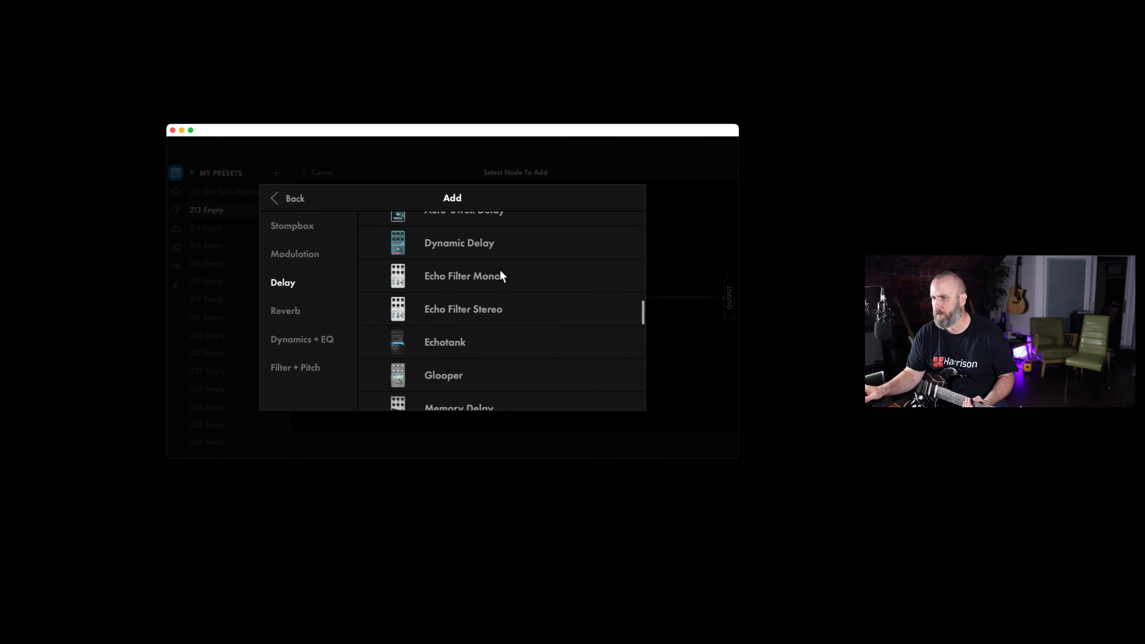
pyautogui.scroll(5, 496, 268)
pyautogui.scroll(1, 495, 266)
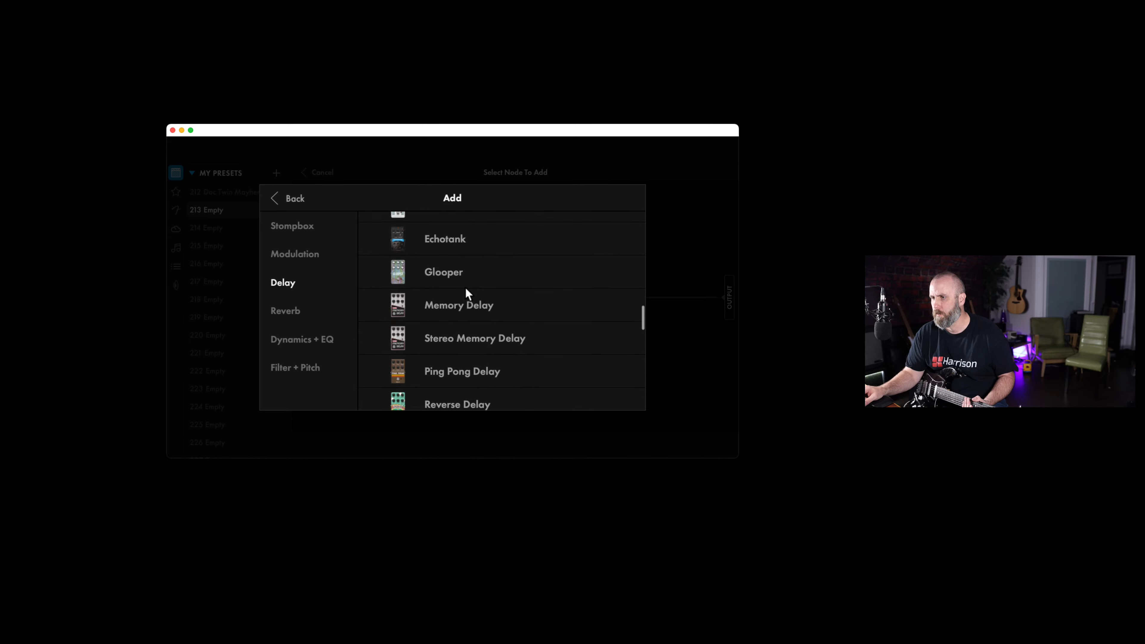
pyautogui.click(462, 343)
pyautogui.click(612, 198)
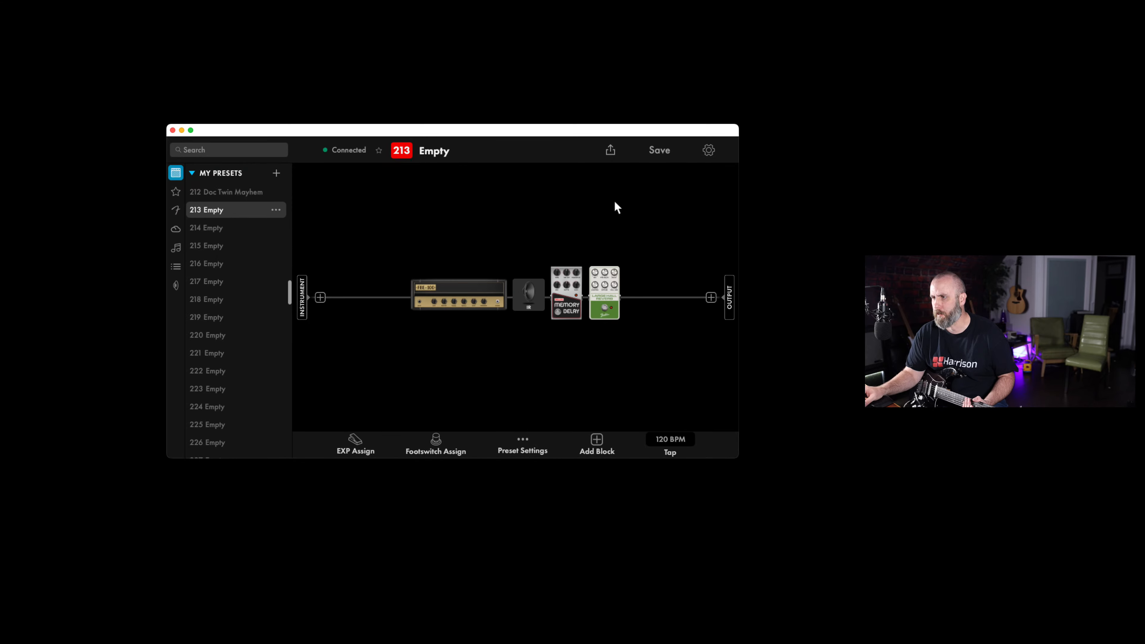
pyautogui.click(575, 289)
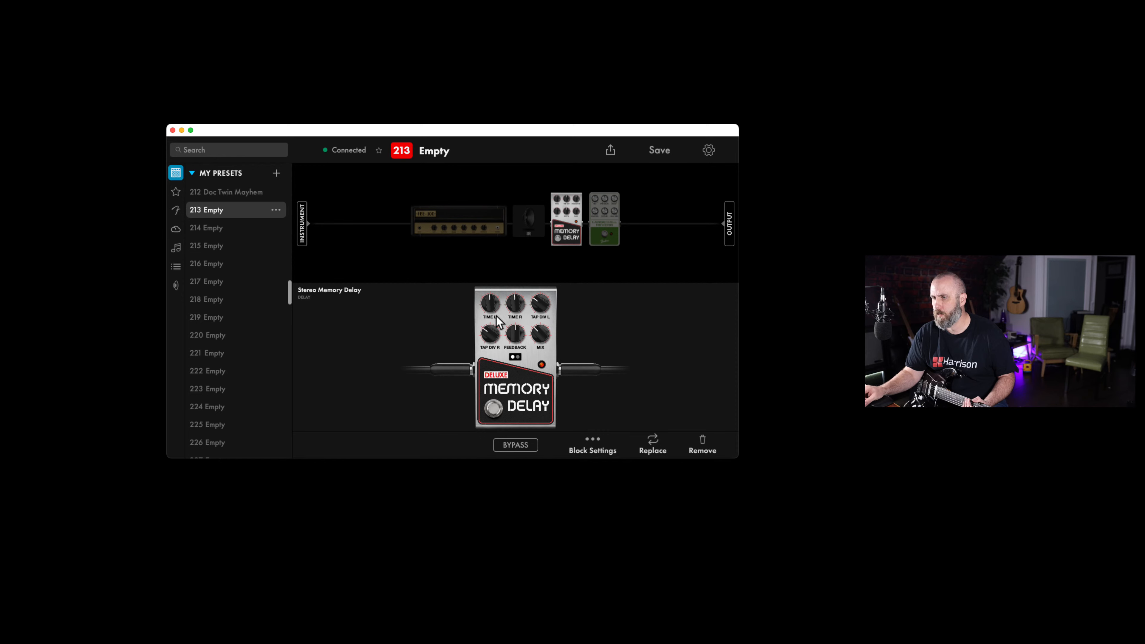
pyautogui.moveTo(540, 334); pyautogui.dragTo(541, 343)
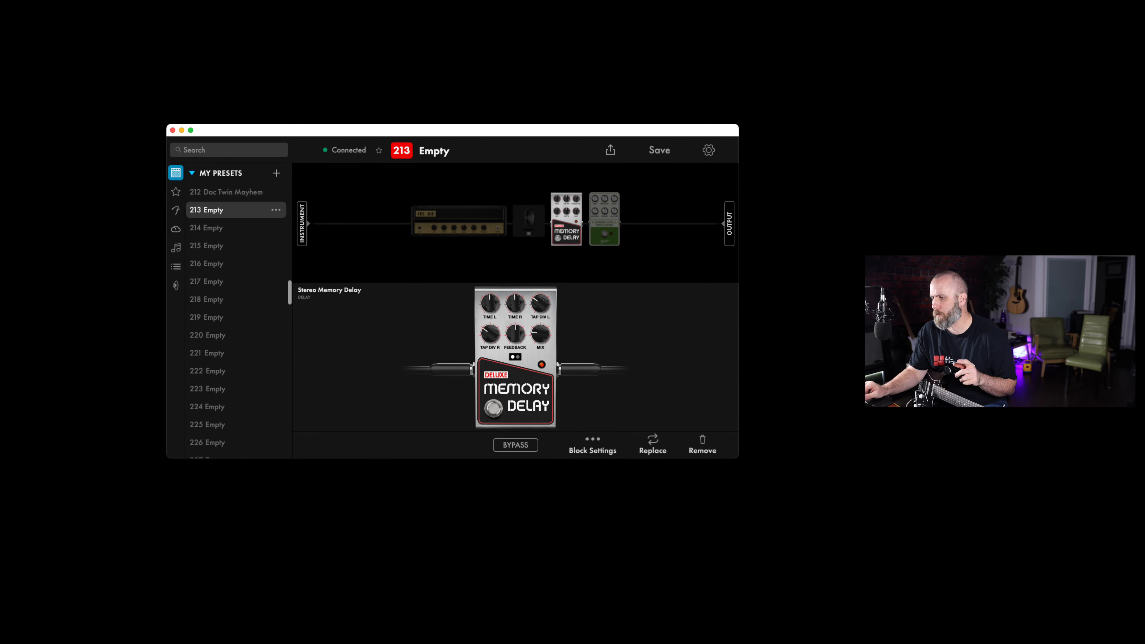
# Switch to Firefox, load podia.com in a new tab and log in to the site dashboard
pyautogui.click(567, 632)
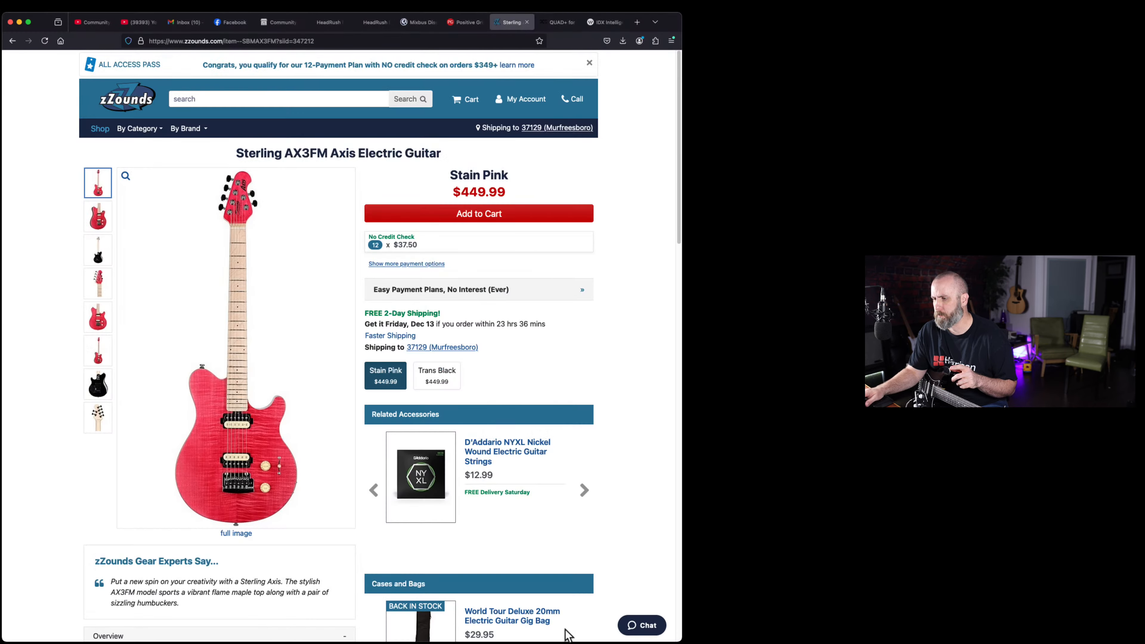
pyautogui.click(637, 22)
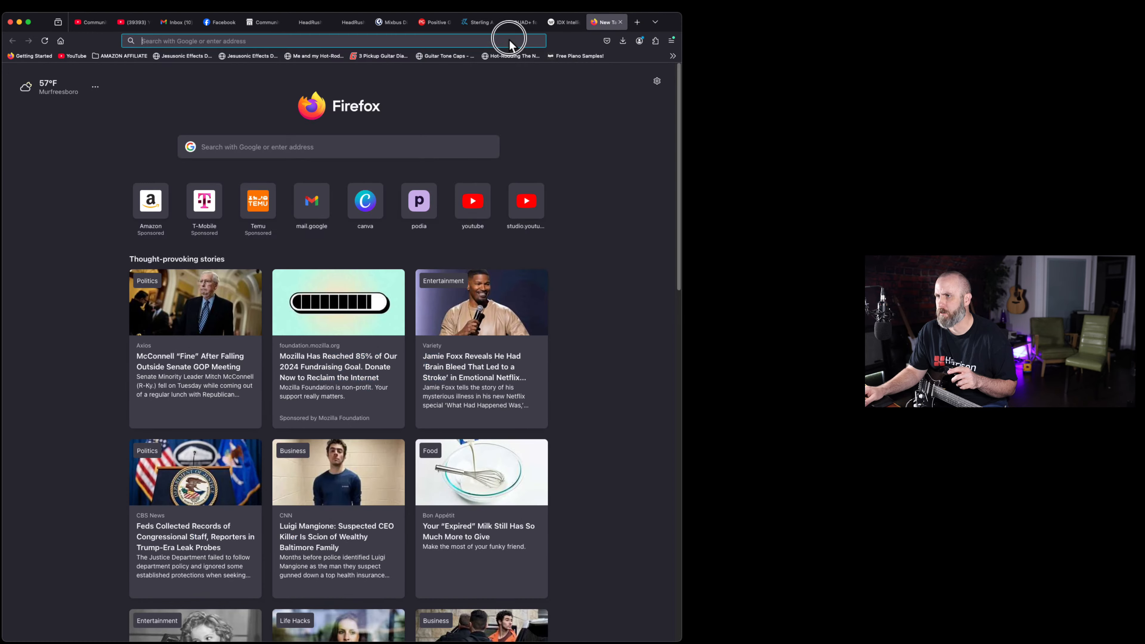
pyautogui.click(508, 39)
pyautogui.write('podia.com/')
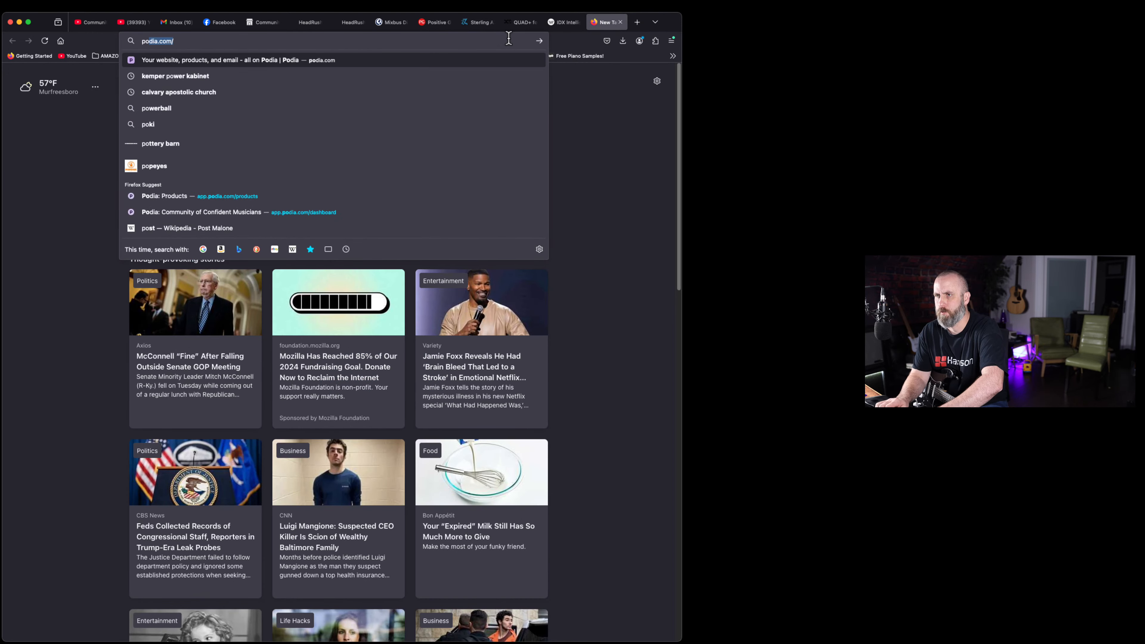
pyautogui.press('Return')
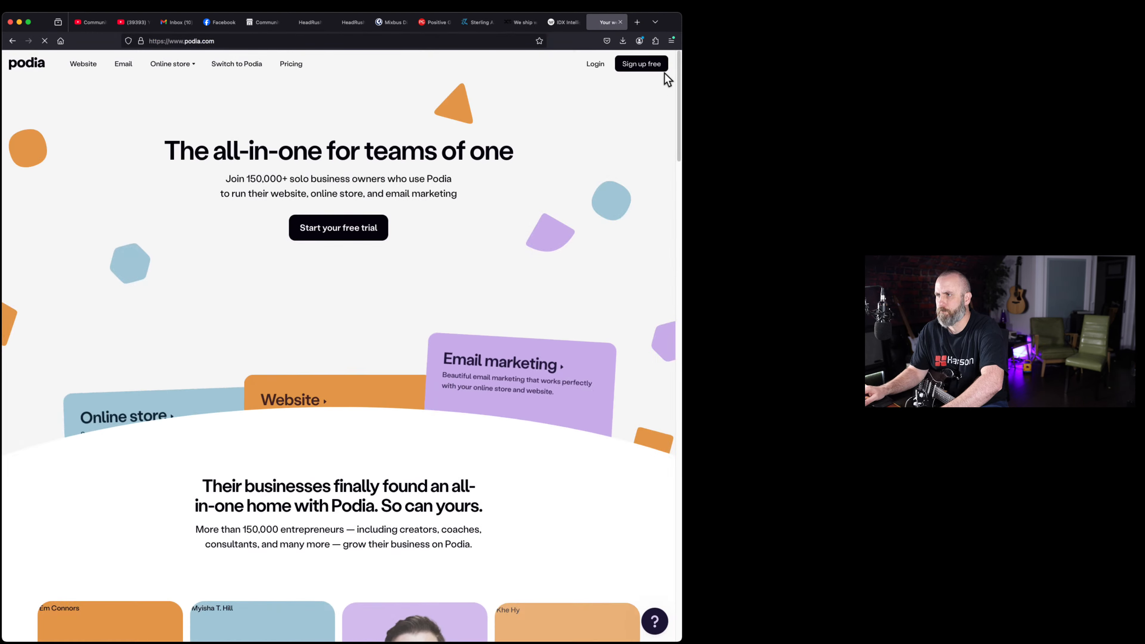
pyautogui.click(595, 64)
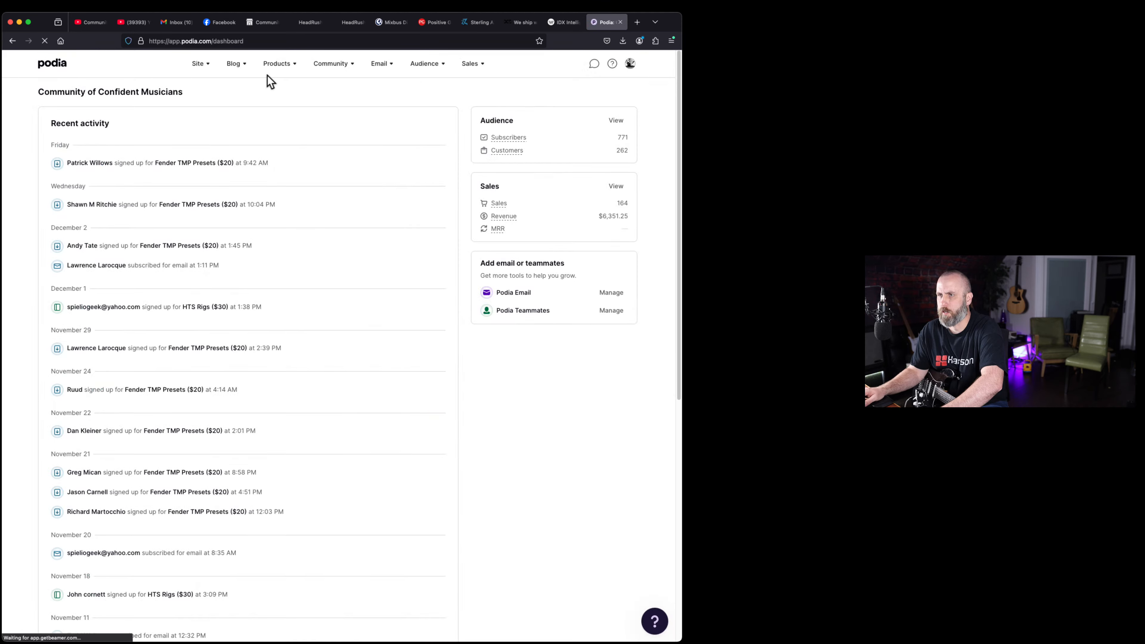
# Open the product Doctor's Prescribed Backing Tracks 2023 from the product list and browse the lessons on its course page
pyautogui.click(276, 65)
pyautogui.click(289, 91)
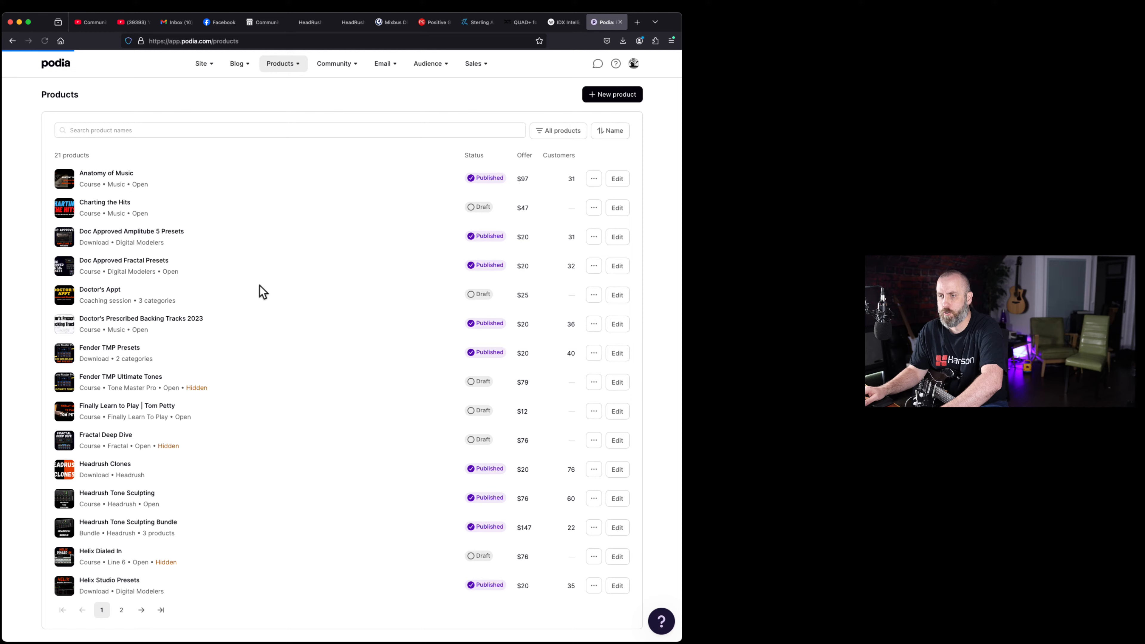
pyautogui.click(259, 285)
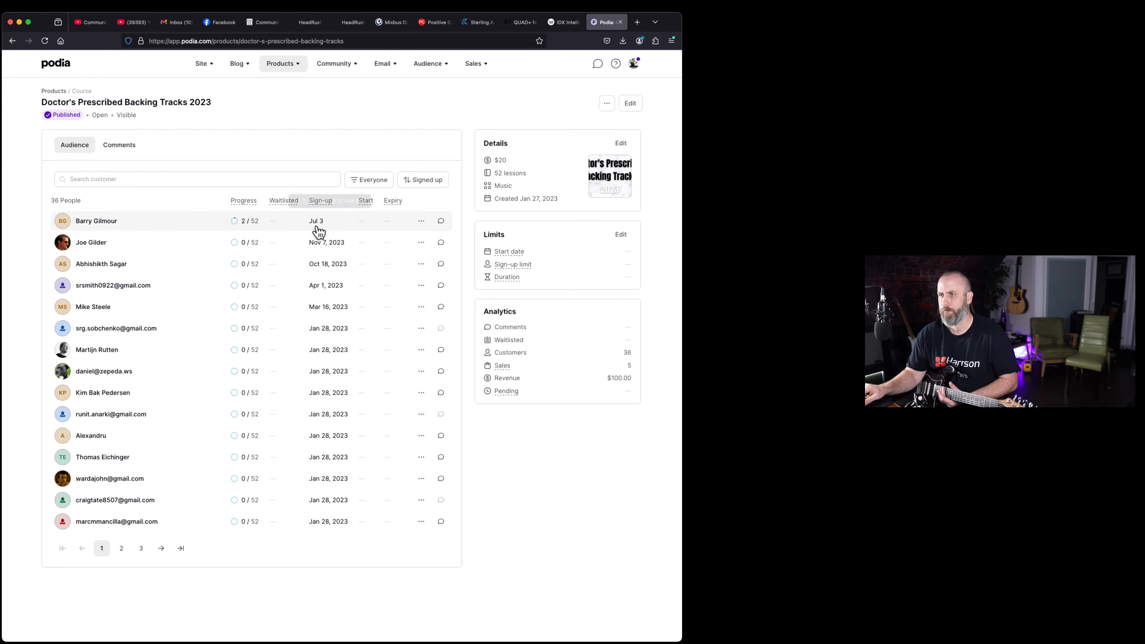
pyautogui.click(608, 105)
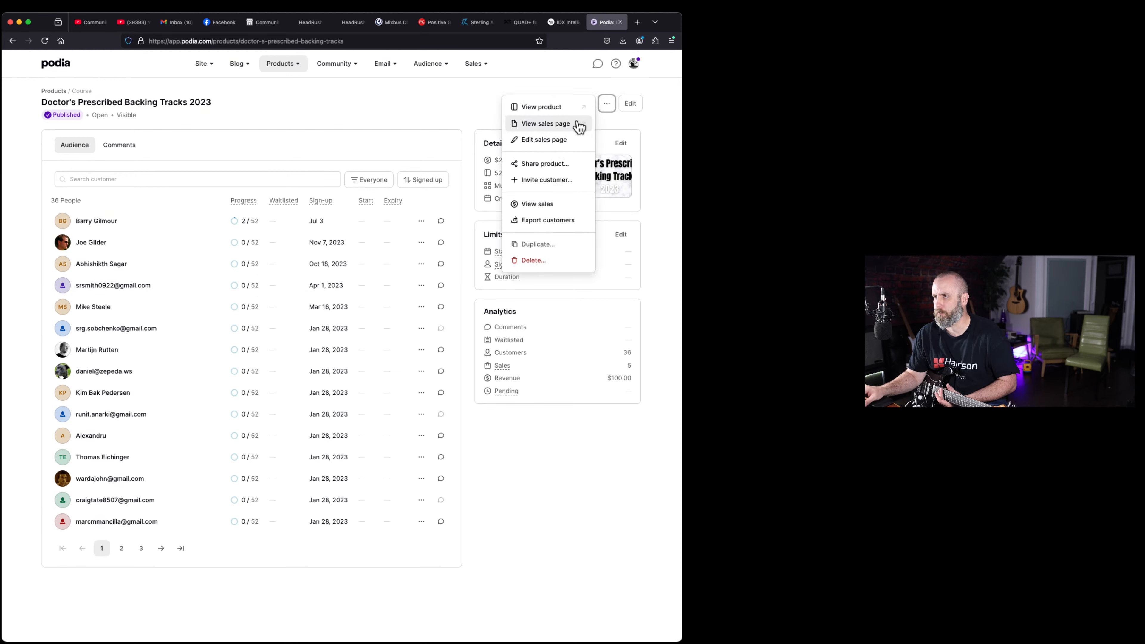
pyautogui.click(578, 128)
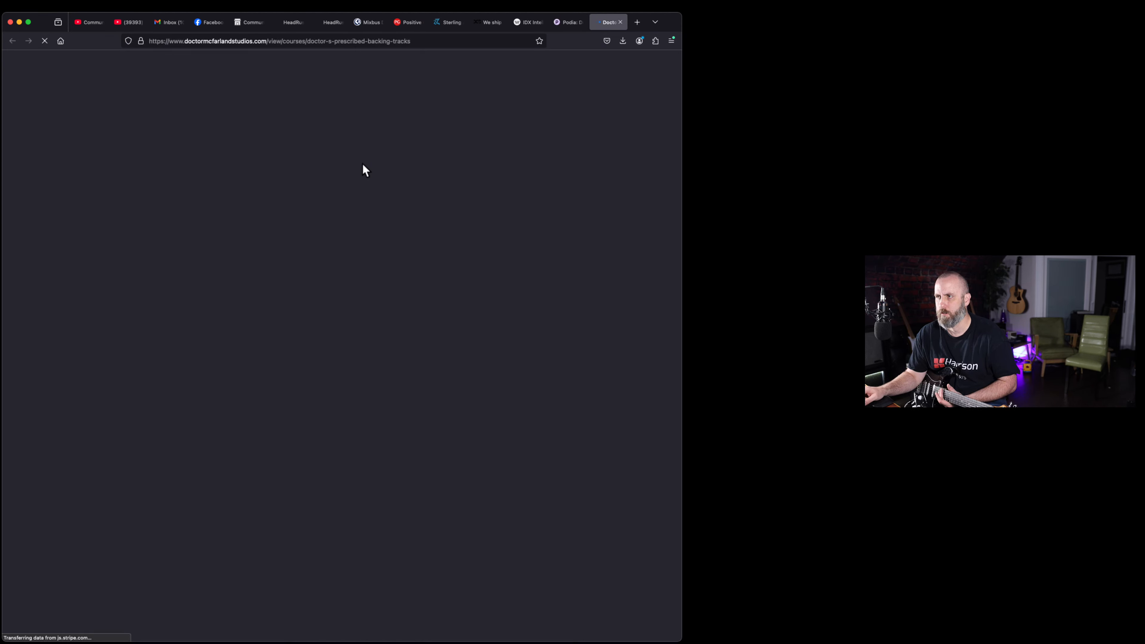
pyautogui.scroll(-15, 147, 296)
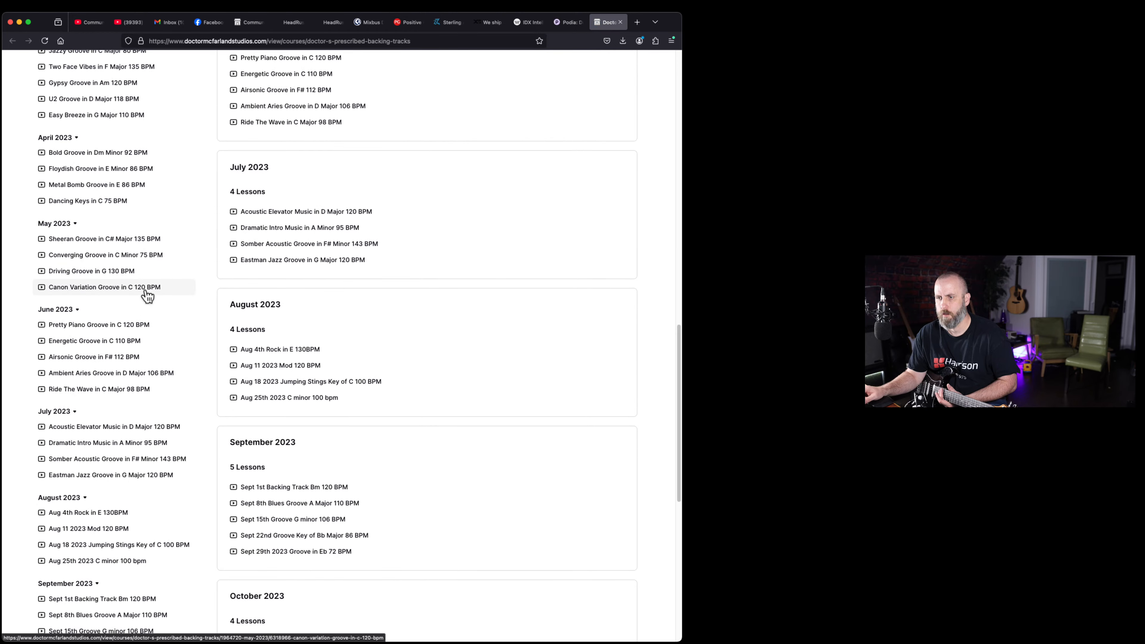
# Open the December 2023 lesson Dec 29th Pop Groove in F Major 120 BPM and play its backing track
pyautogui.scroll(-10, 147, 296)
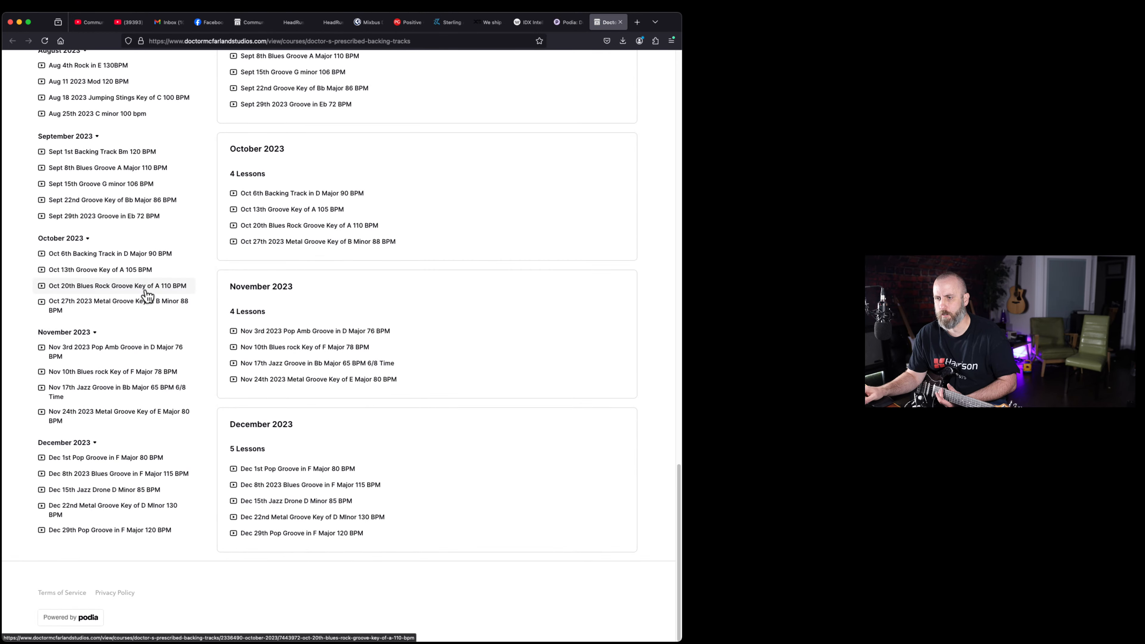
pyautogui.click(91, 531)
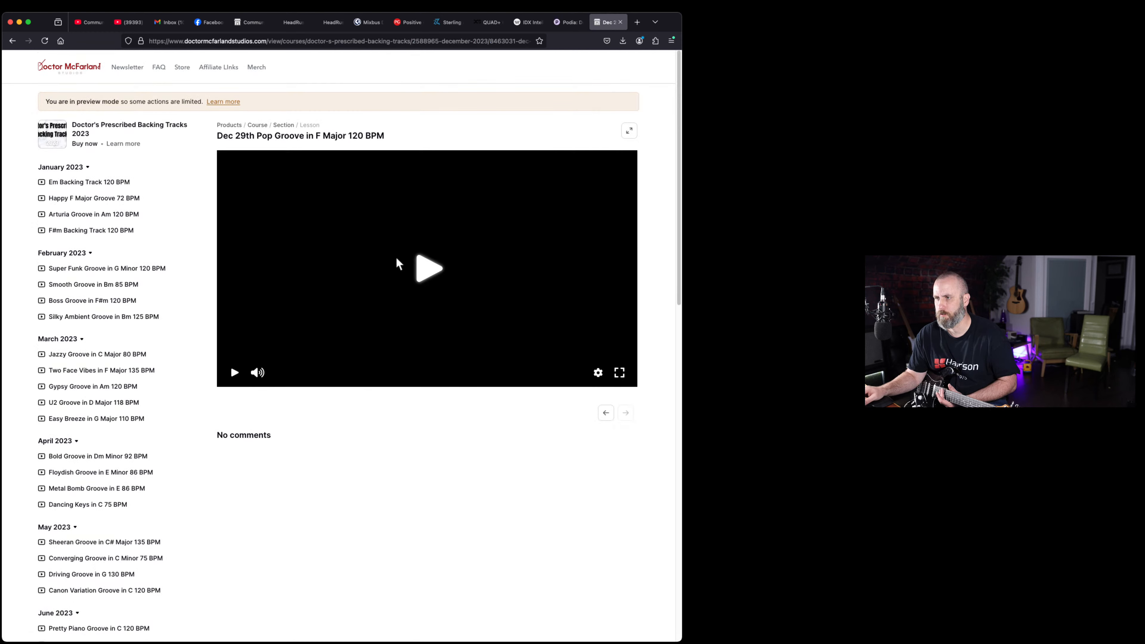
pyautogui.click(434, 271)
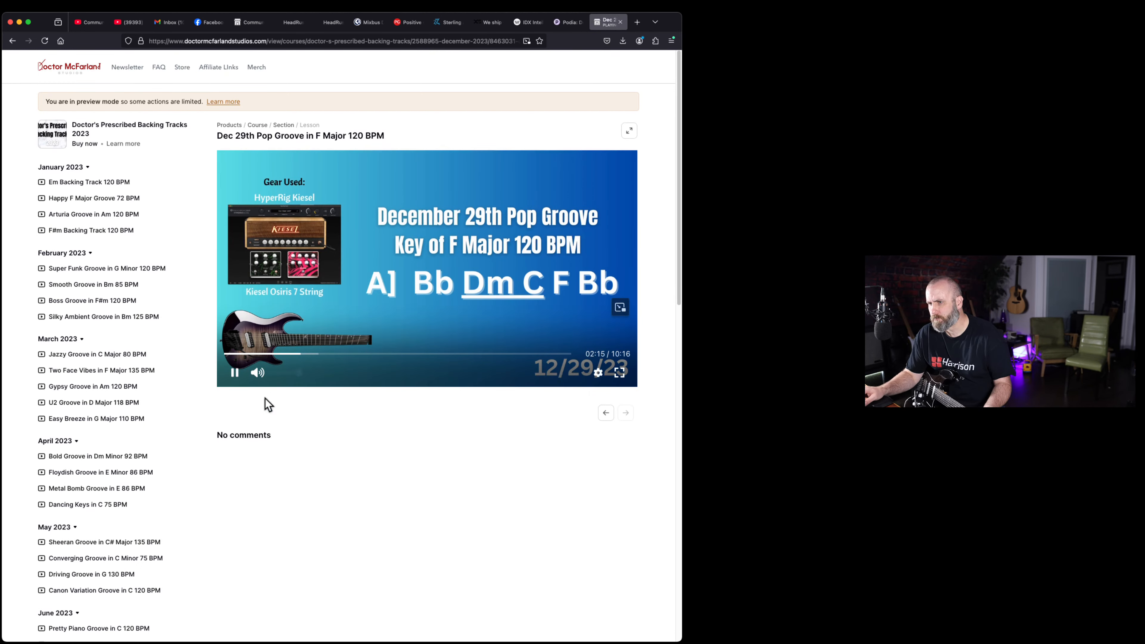
pyautogui.moveTo(234, 373)
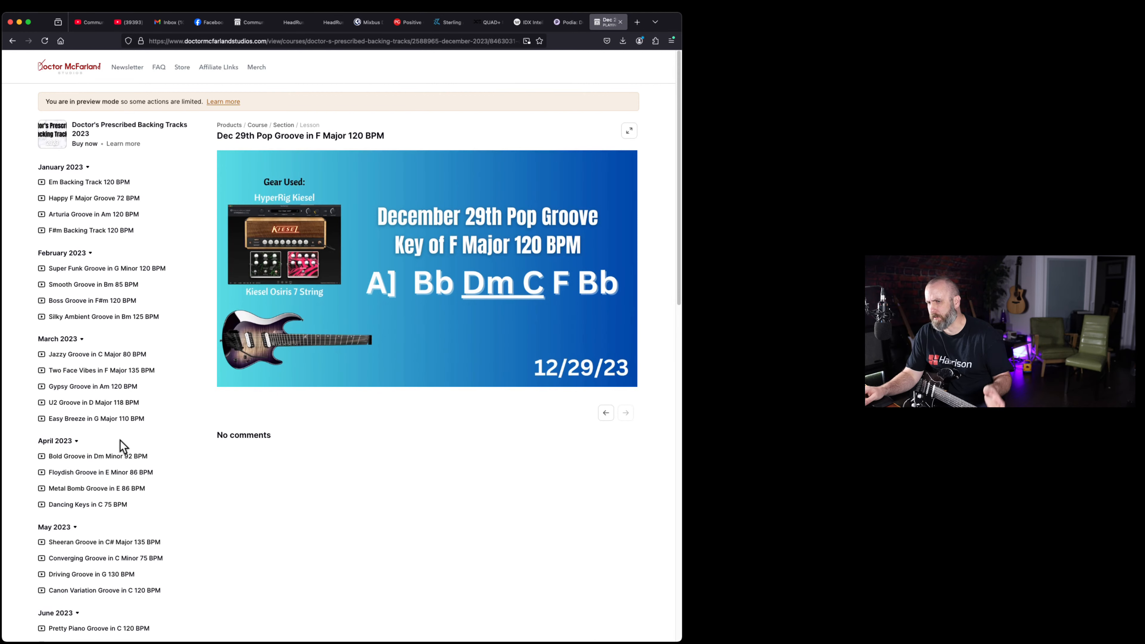
# Play the April 2023 lesson Floydish Groove in E Minor 86 BPM, raising the Comp channel level in the Orion Studio mixer, and pause the track
pyautogui.click(73, 473)
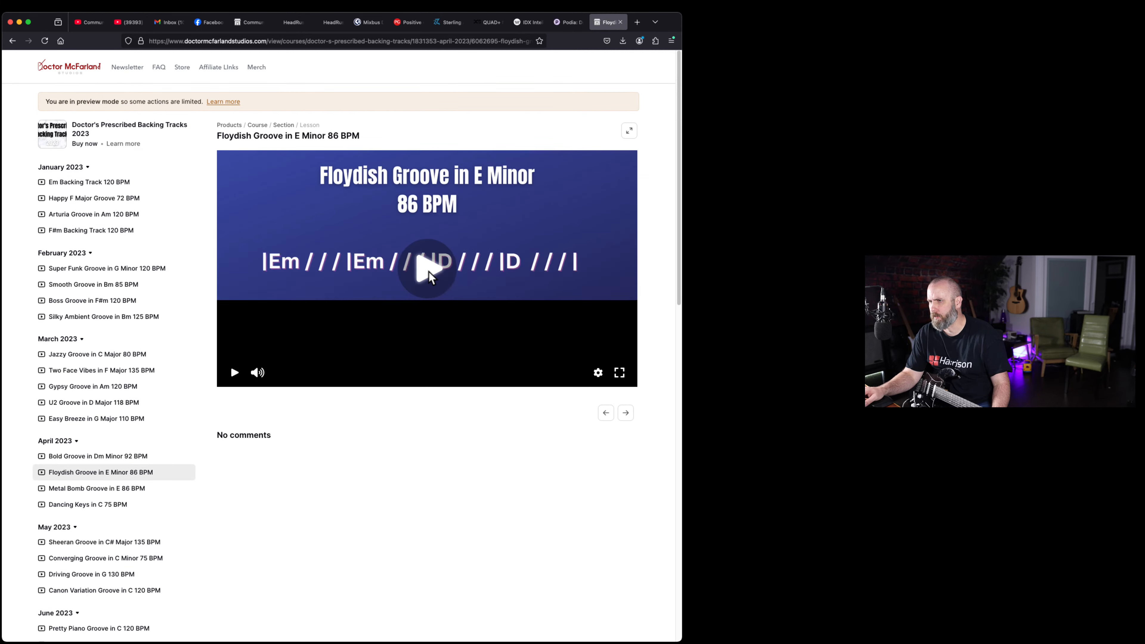
pyautogui.click(428, 271)
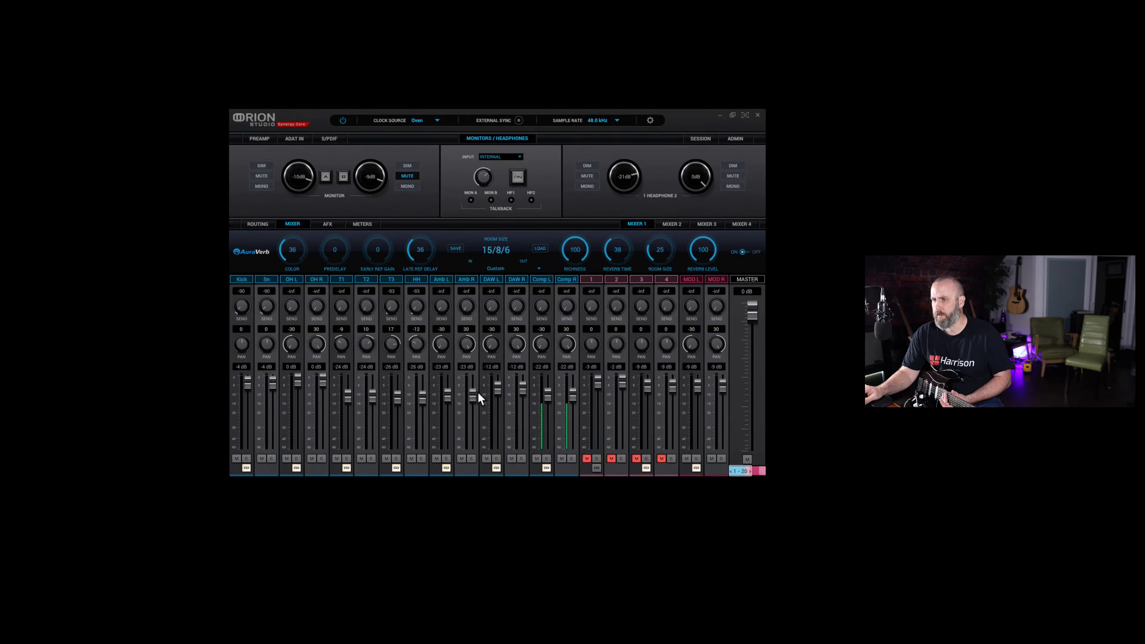
pyautogui.moveTo(569, 393); pyautogui.dragTo(577, 382)
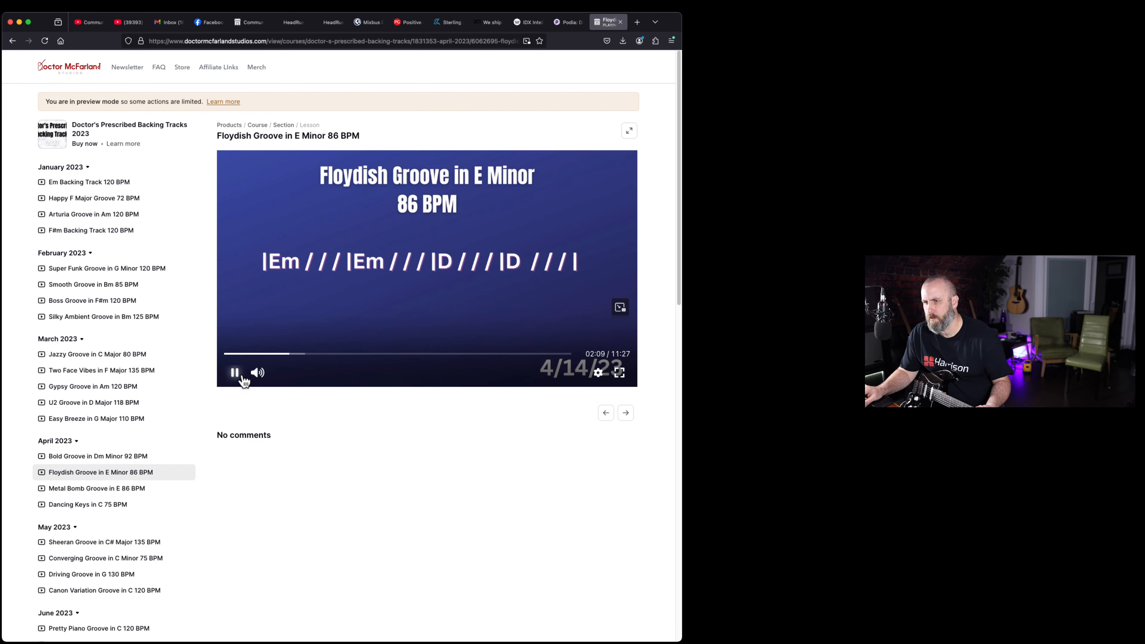
pyautogui.click(238, 376)
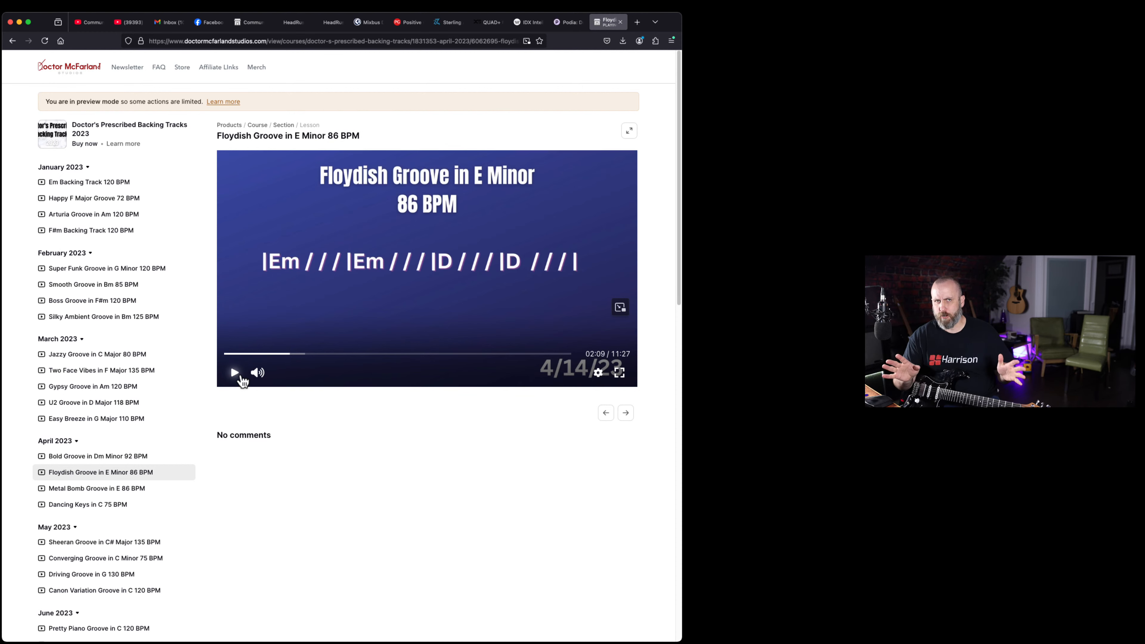